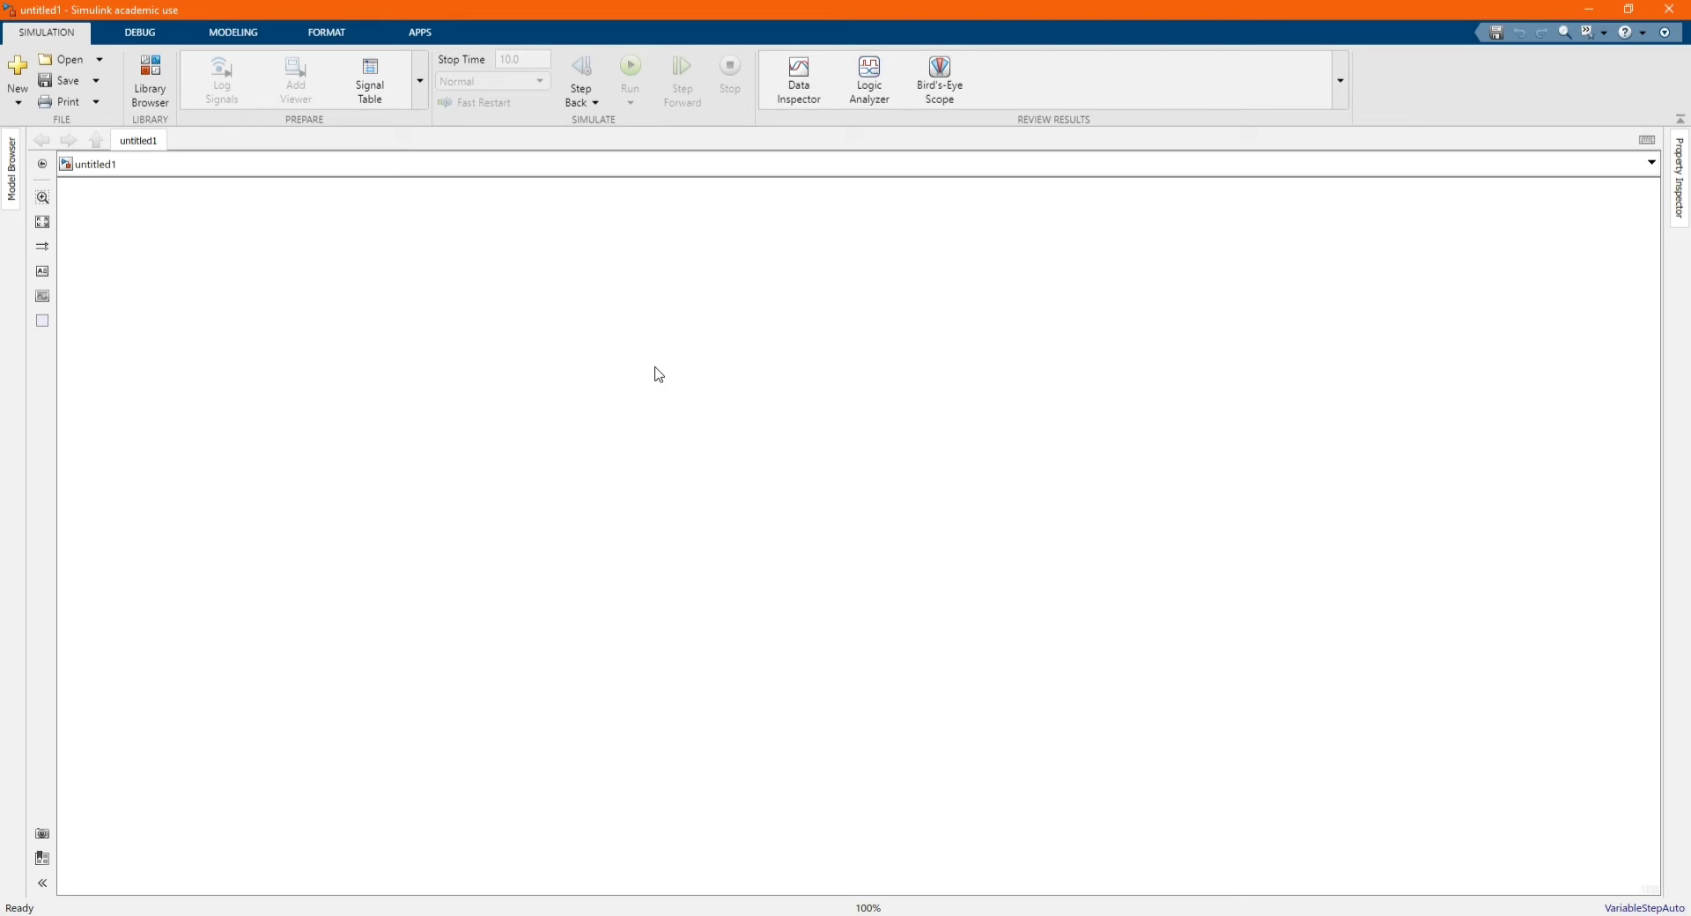
- Add the AC Voltage Source block from sps_lib/Sources to the untitled1 model using the block library
{"action": "left_click", "coordinate": [164, 84]}
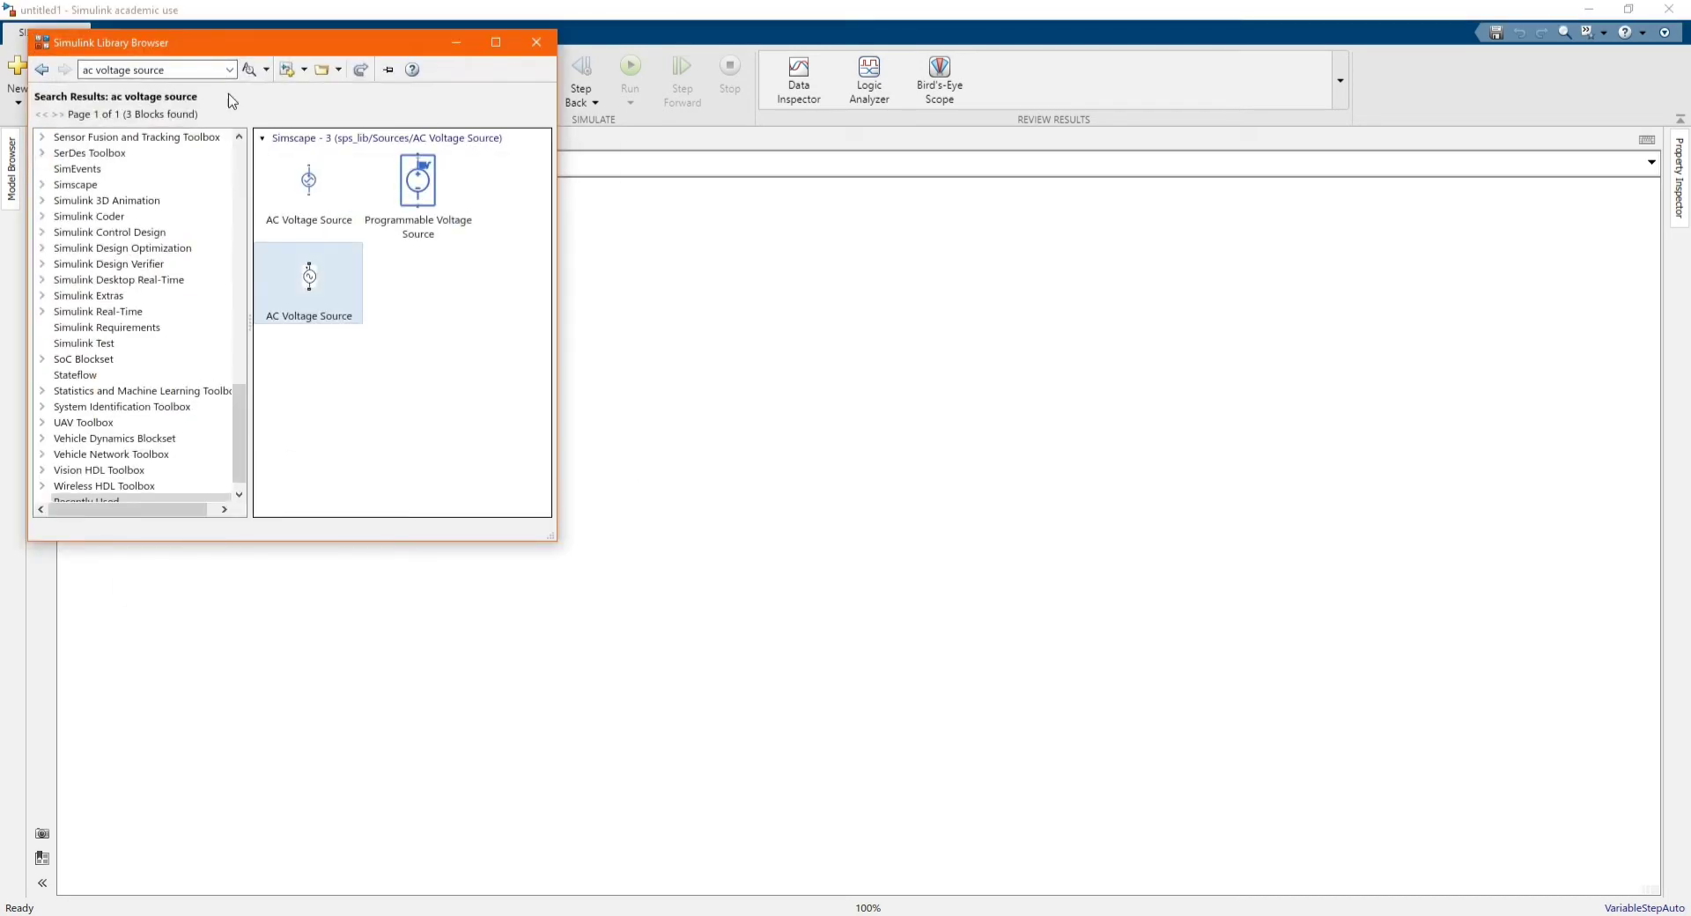
{"action": "triple_click", "coordinate": [159, 70]}
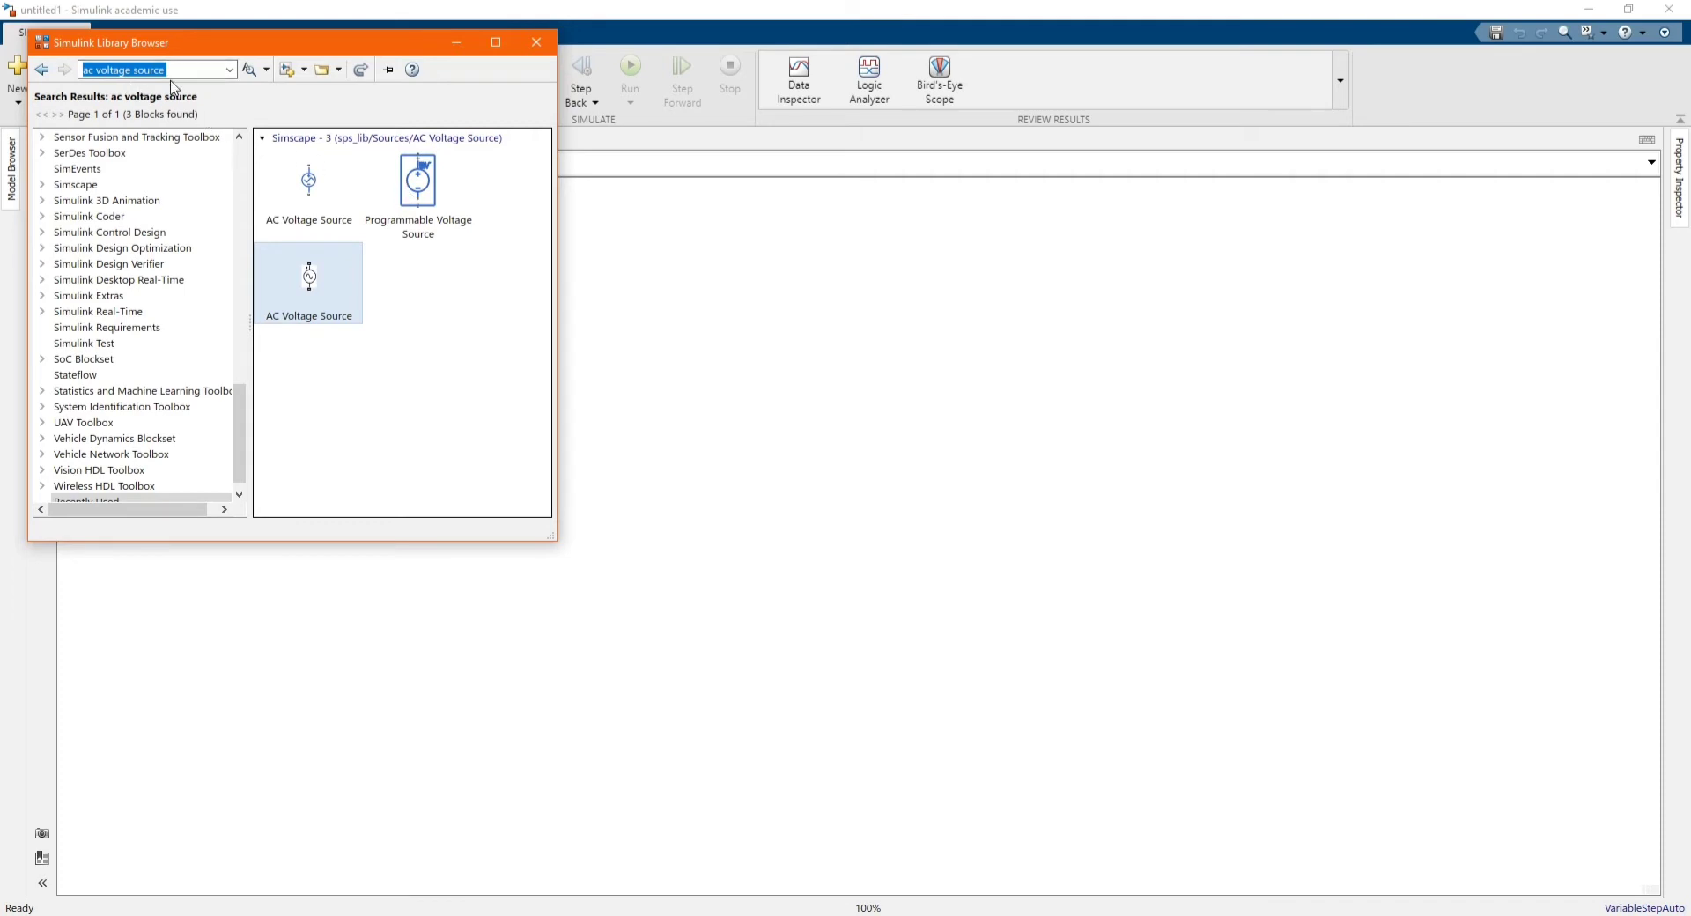
{"action": "left_click", "coordinate": [445, 343]}
{"action": "left_click", "coordinate": [325, 295]}
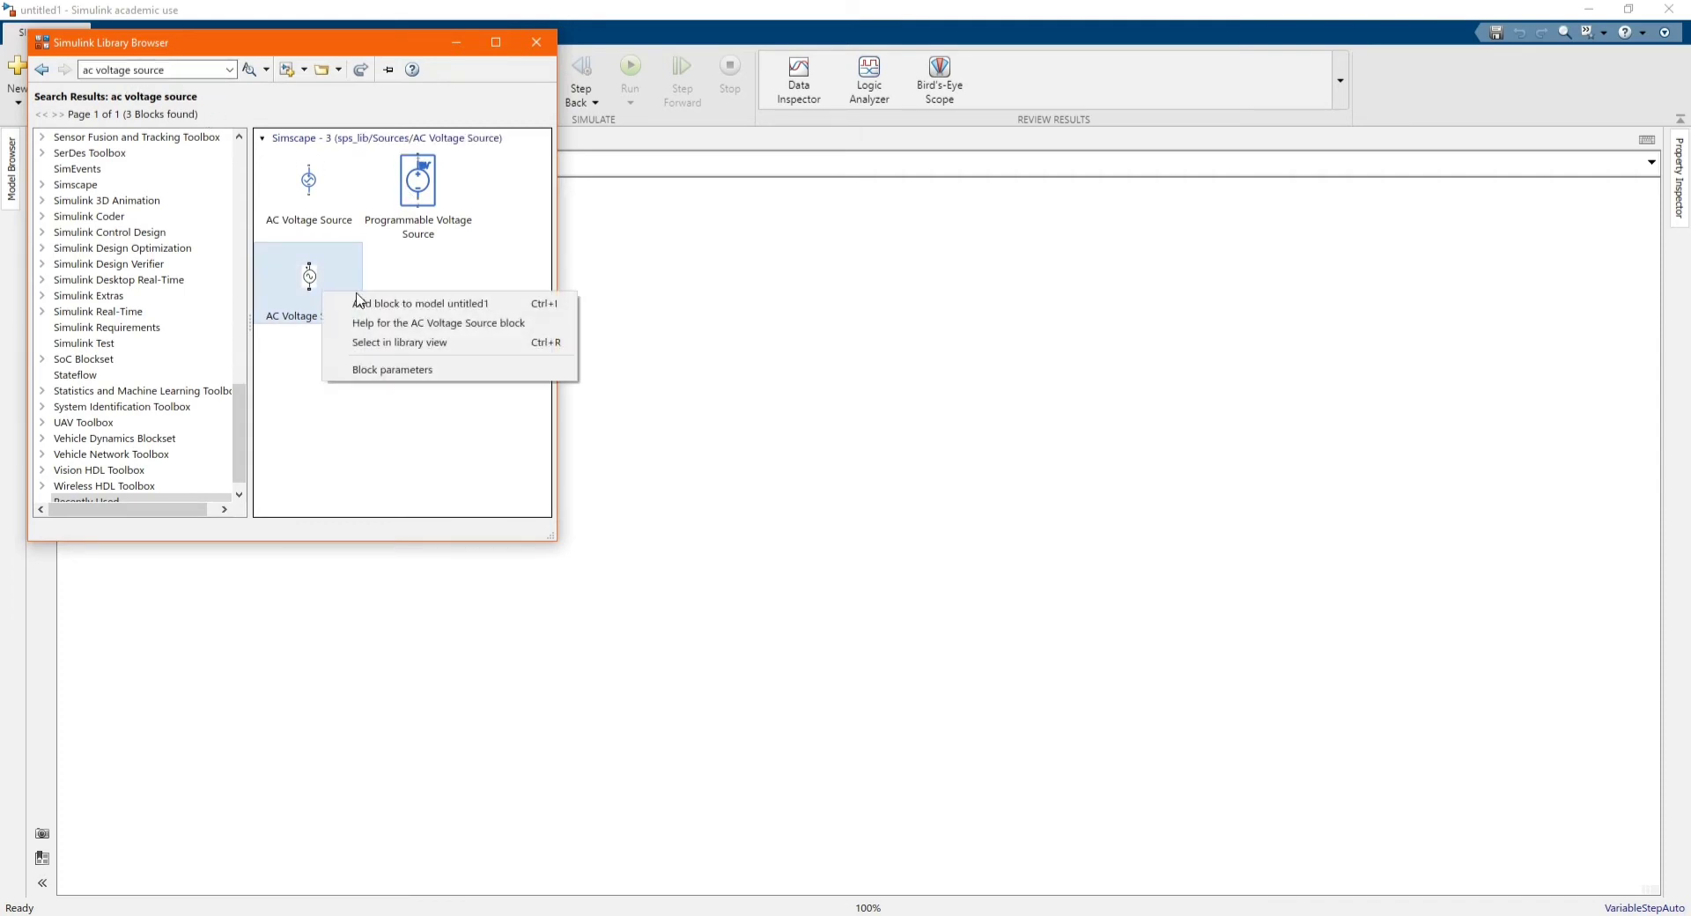
{"action": "right_click", "coordinate": [323, 294]}
{"action": "left_click", "coordinate": [373, 304]}
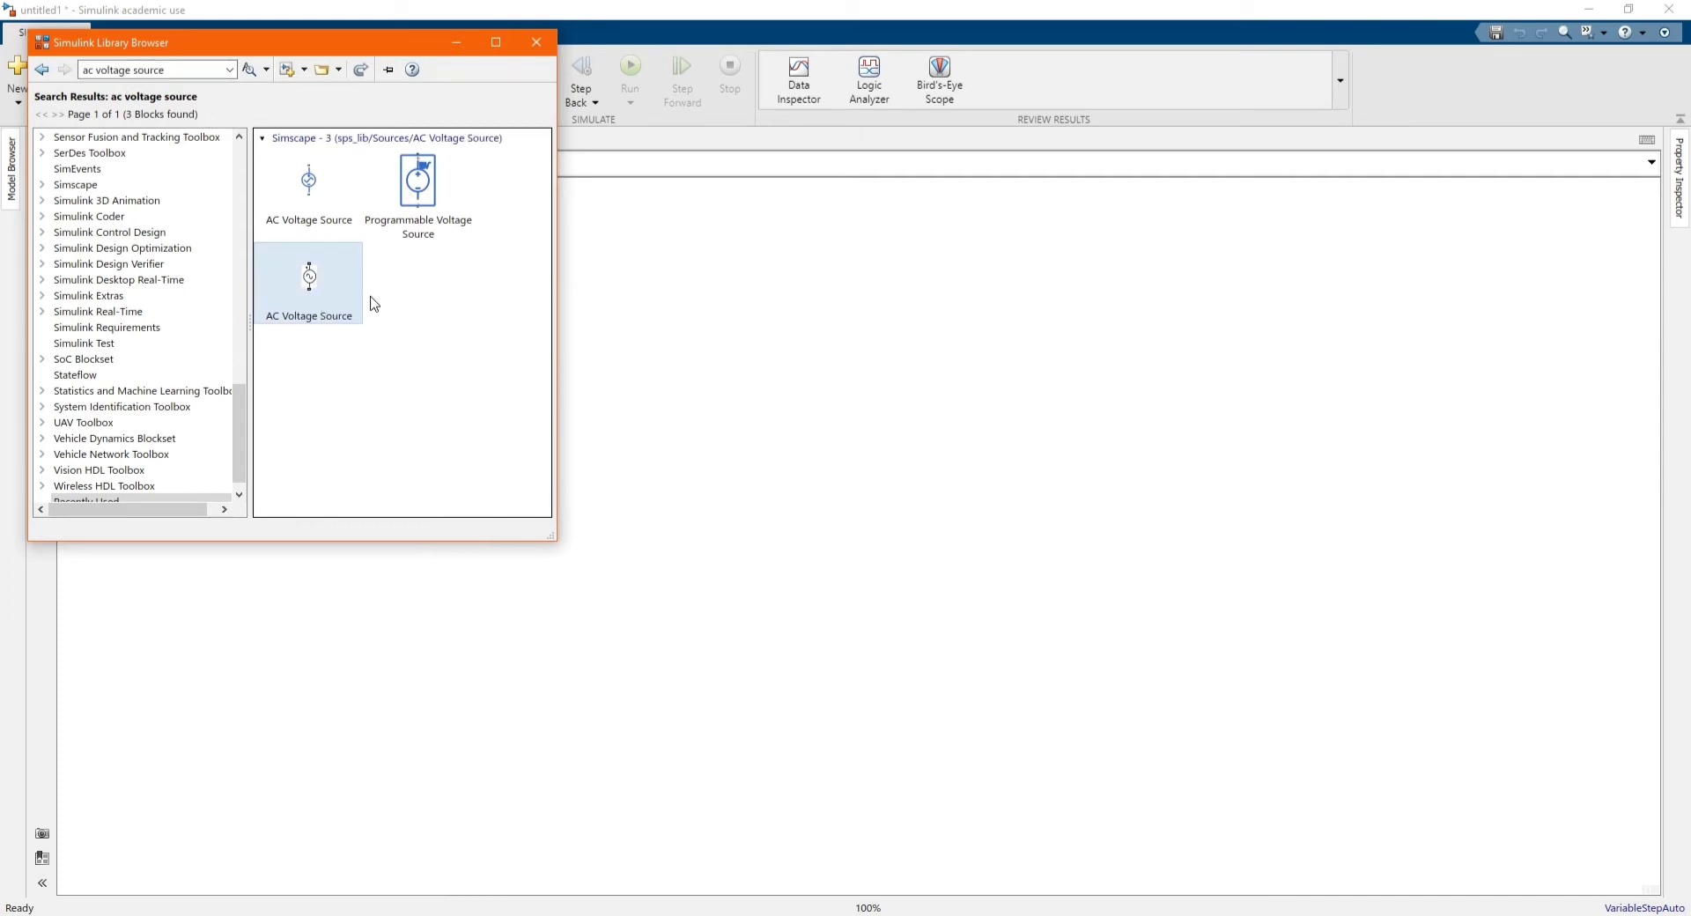
- Search the block library for "thyristor" and add the Thyristor block with g, a, m and k ports to the model
{"action": "left_click", "coordinate": [175, 70]}
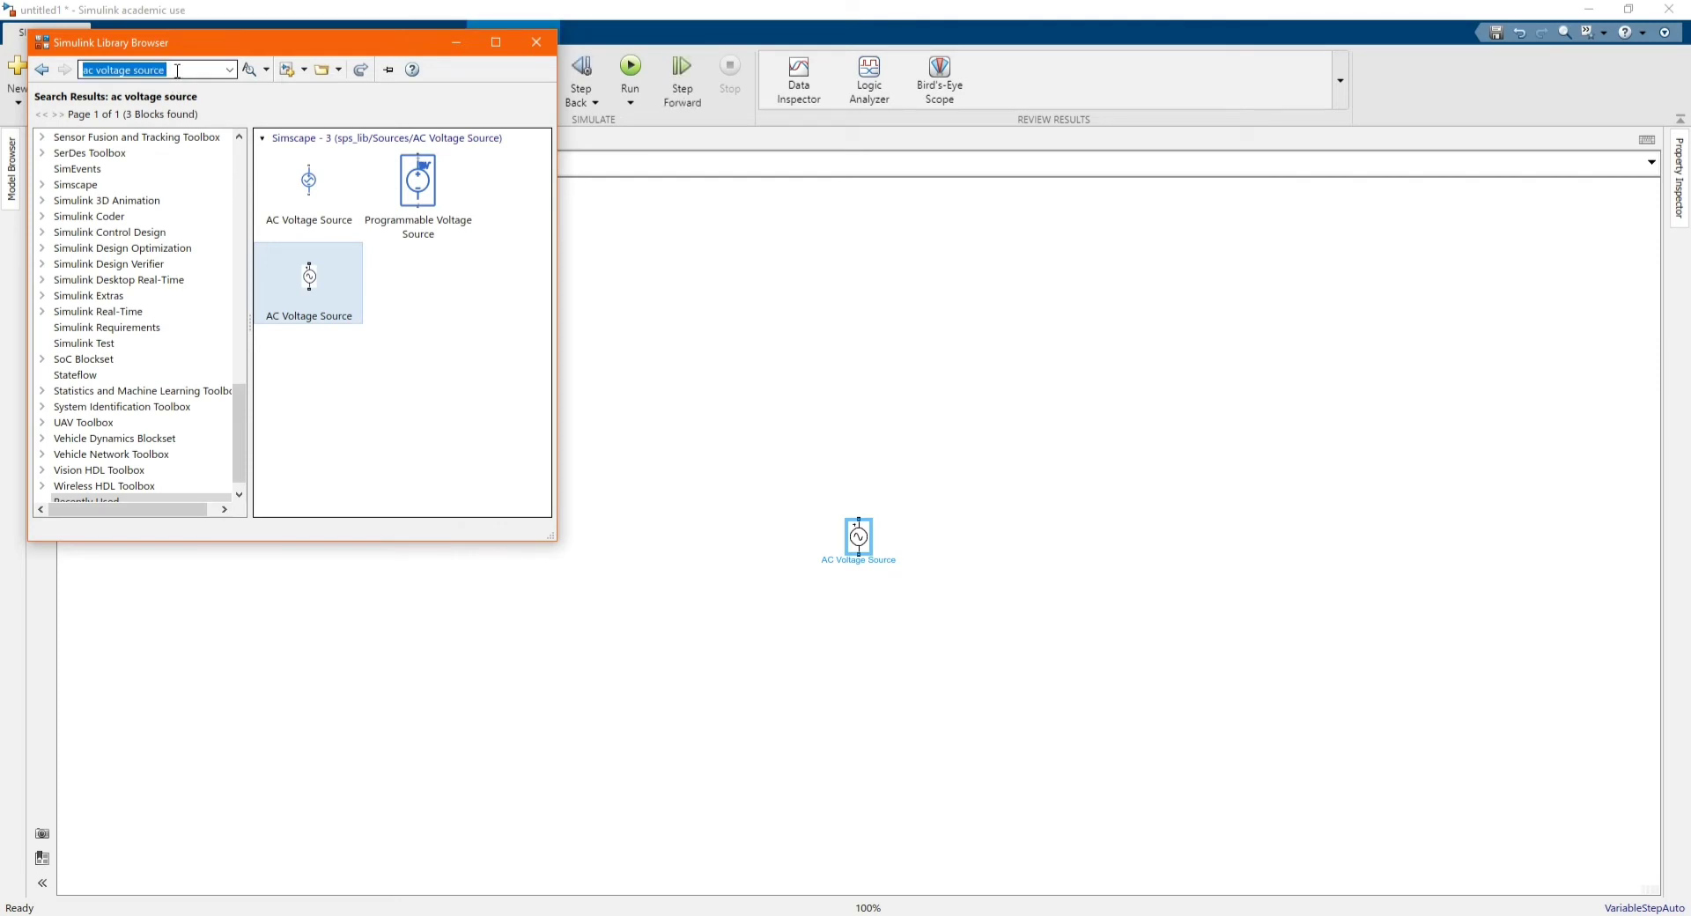
{"action": "type", "text": "t"}
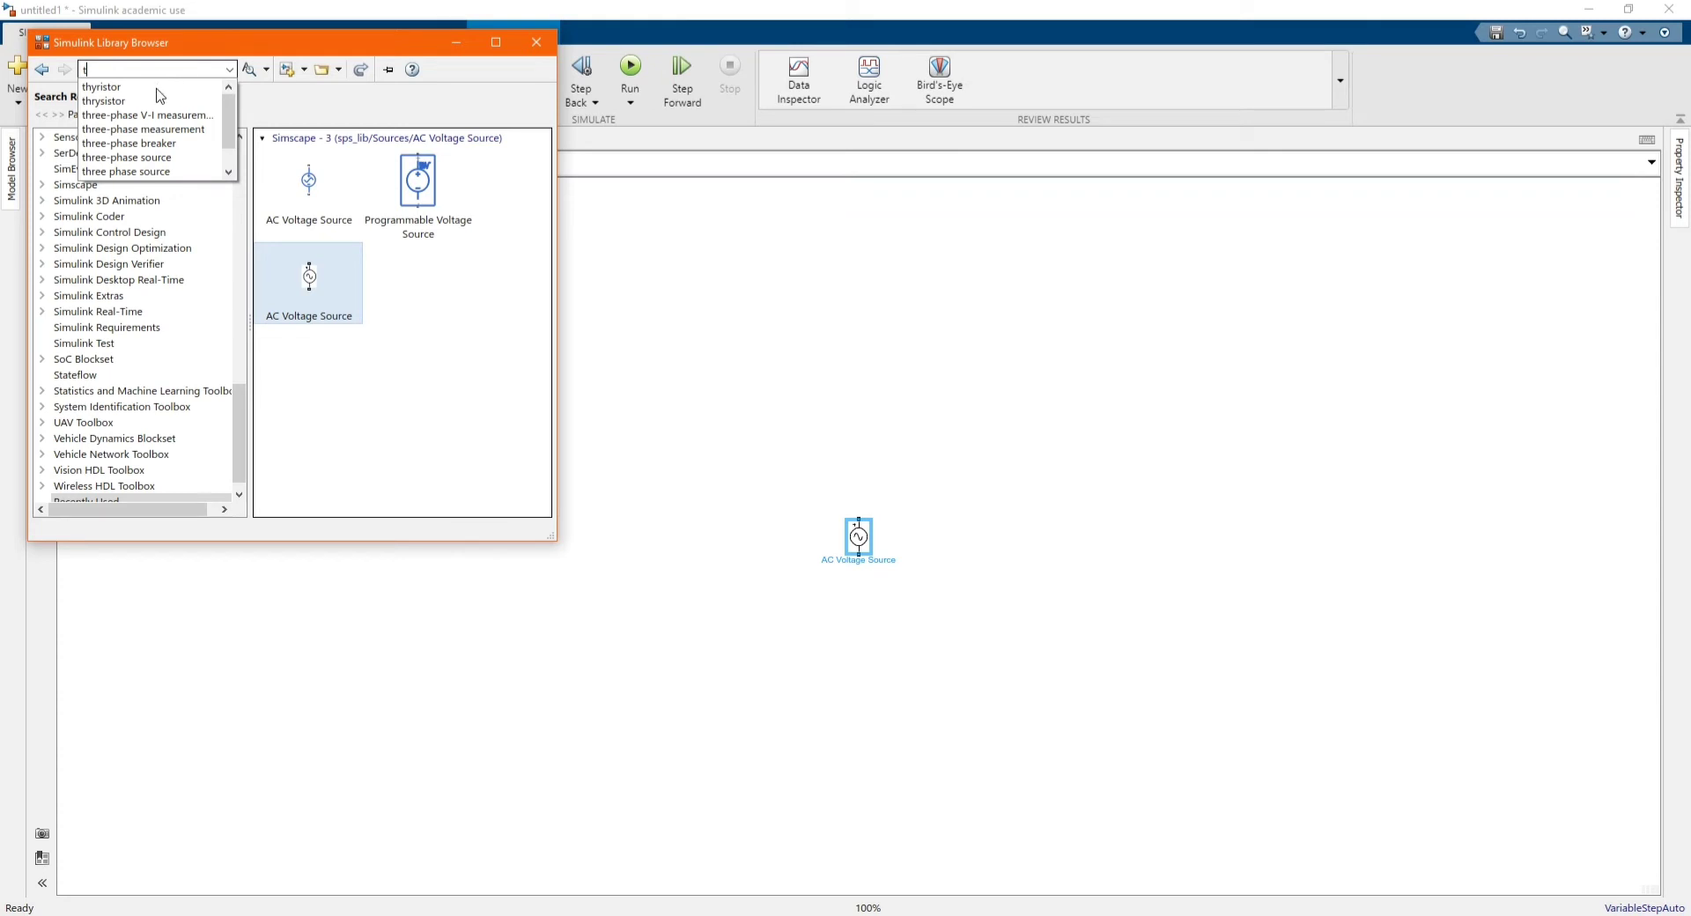
{"action": "left_click", "coordinate": [155, 101]}
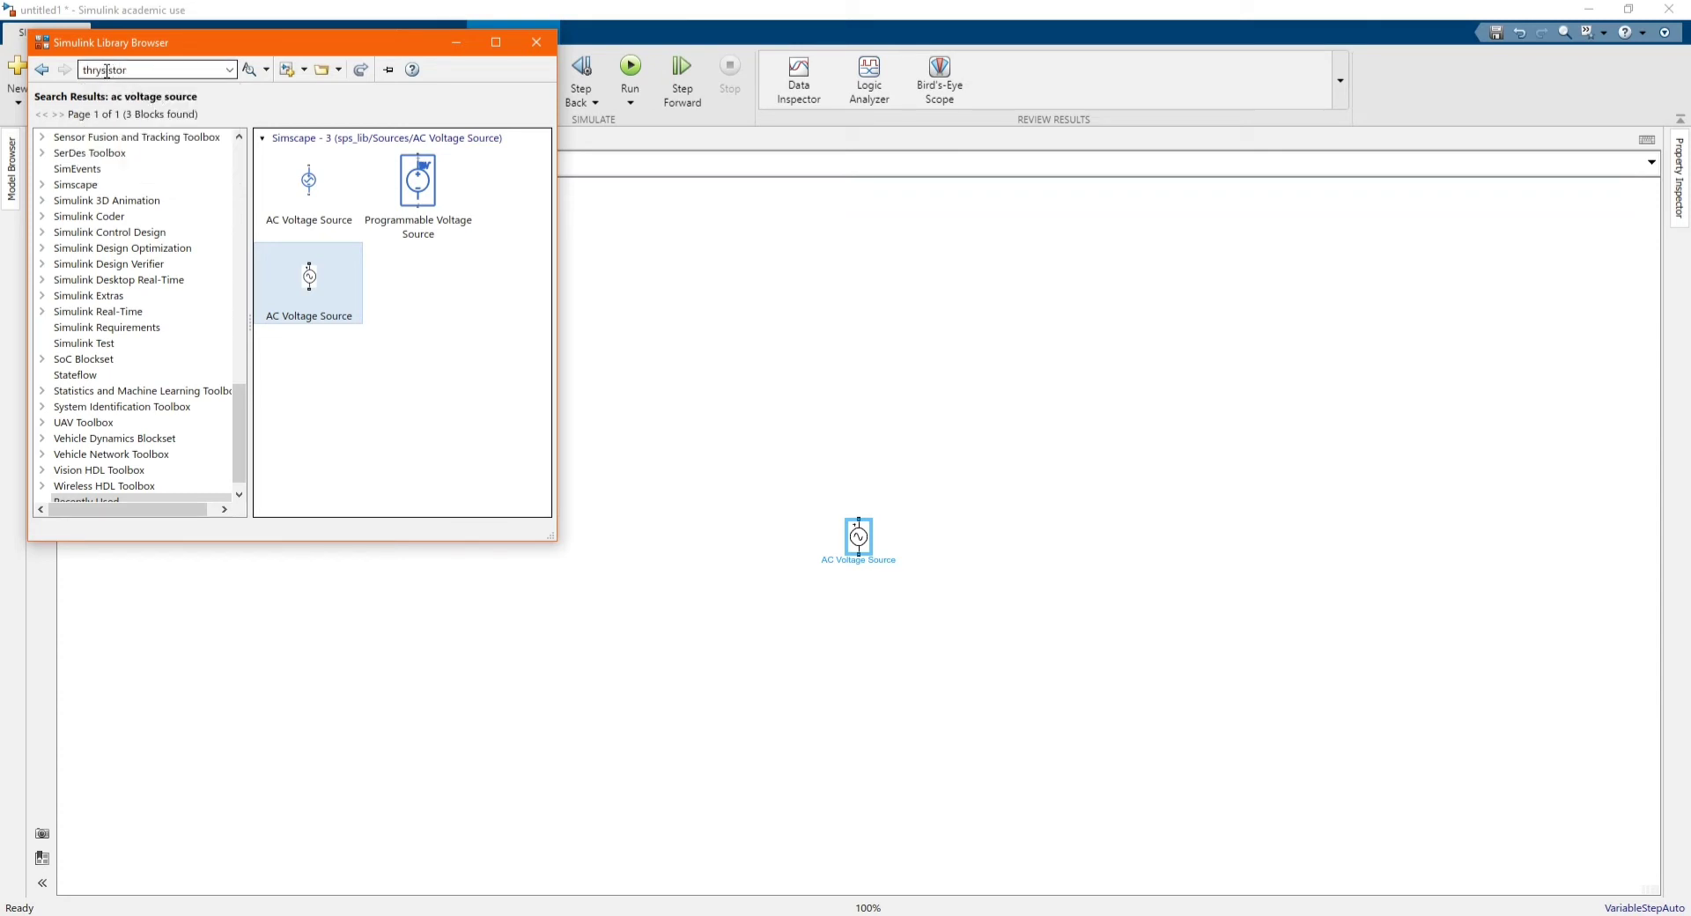
{"action": "left_click", "coordinate": [229, 69]}
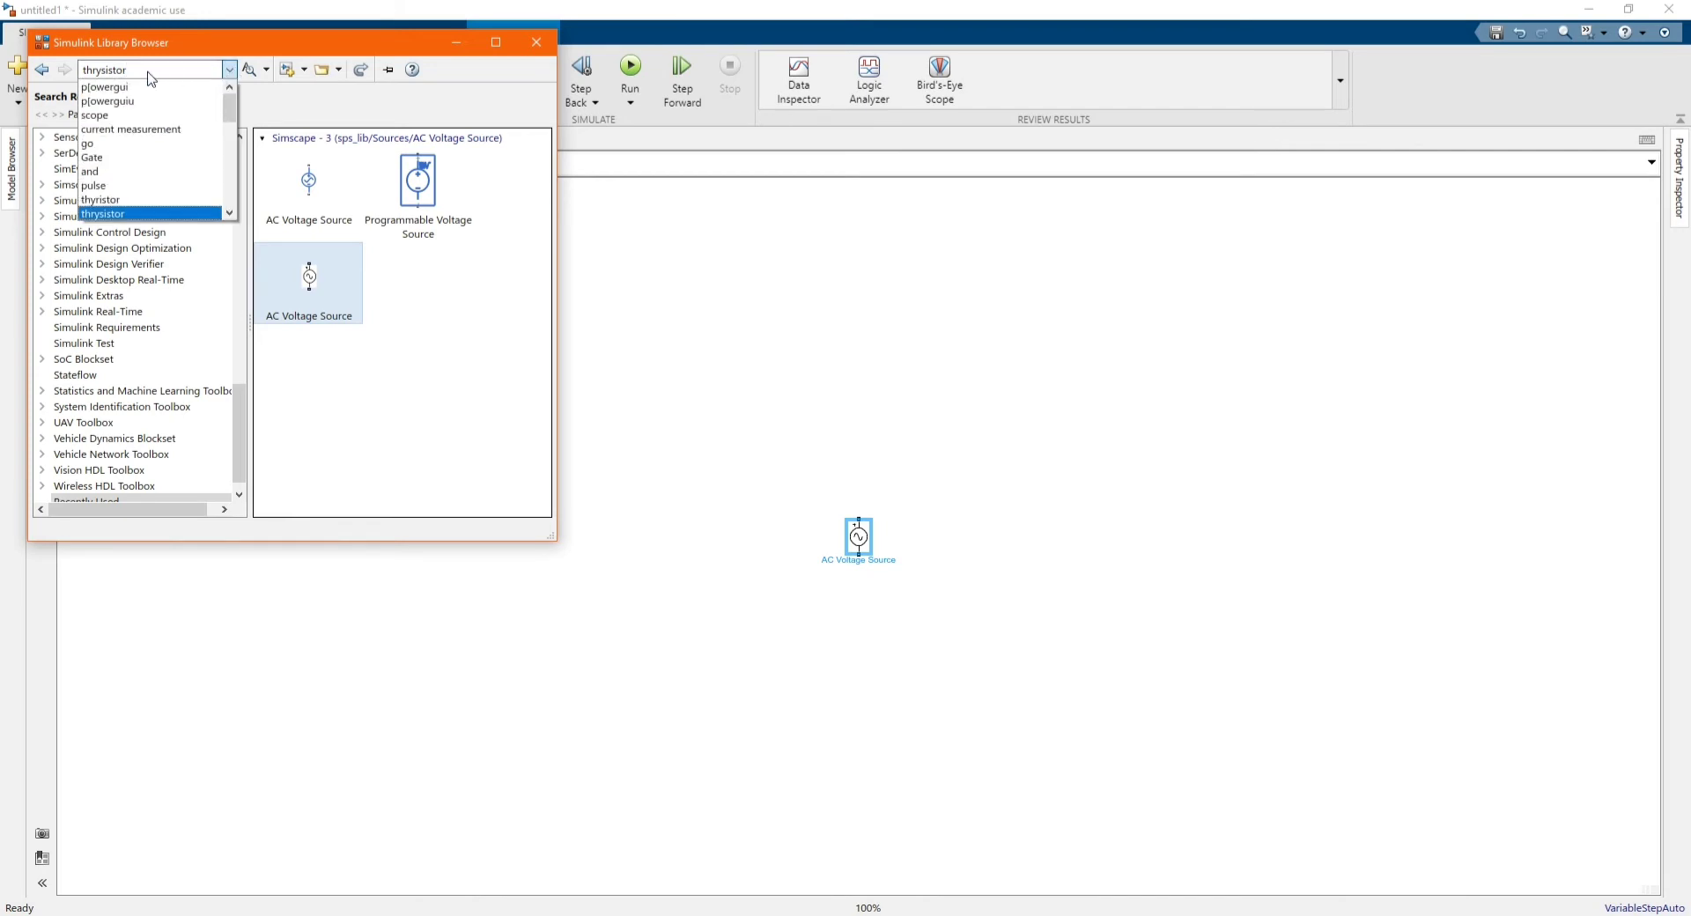
{"action": "left_click", "coordinate": [101, 200]}
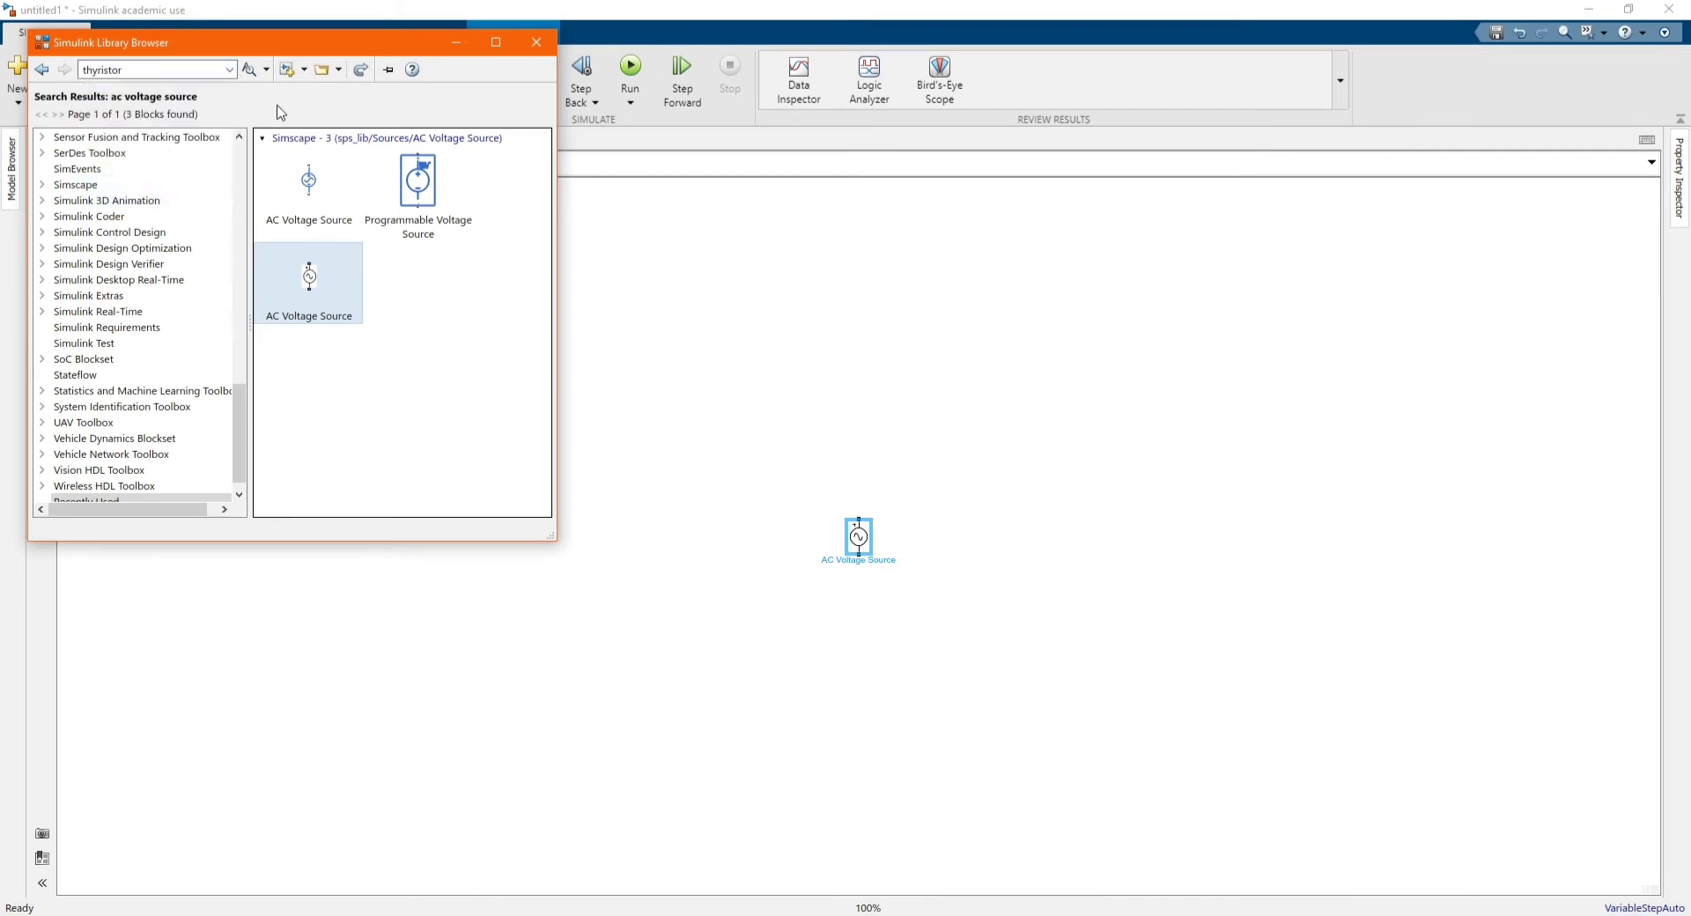
{"action": "left_click", "coordinate": [248, 72]}
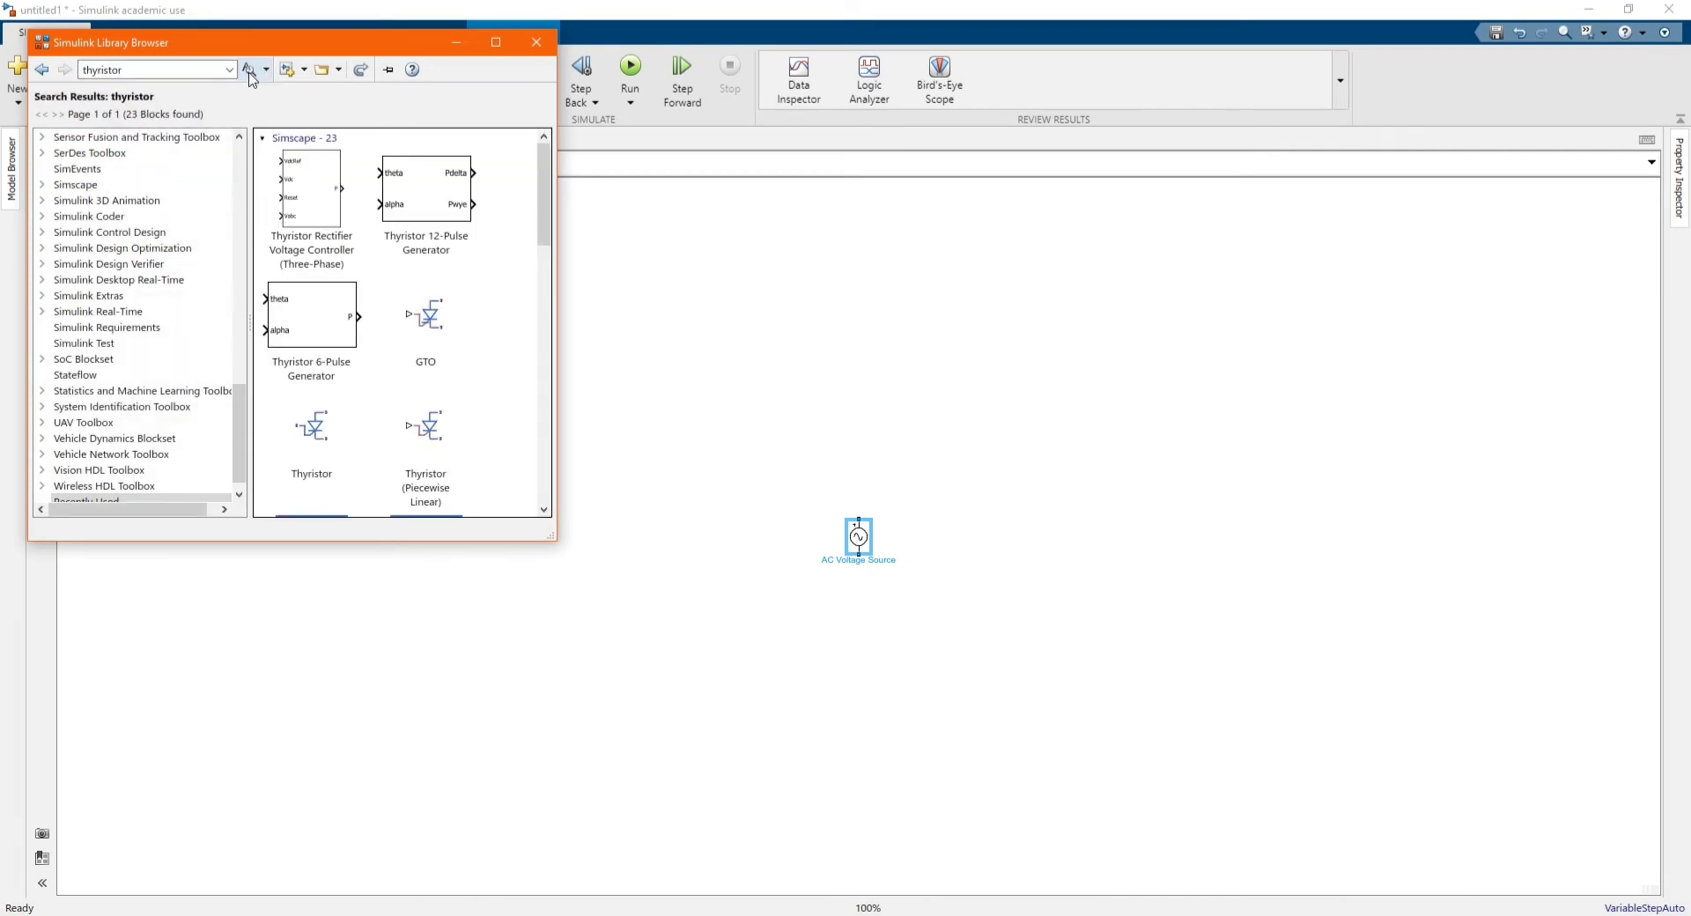
{"action": "scroll", "coordinate": [376, 340], "scroll_direction": "down", "scroll_amount": 6}
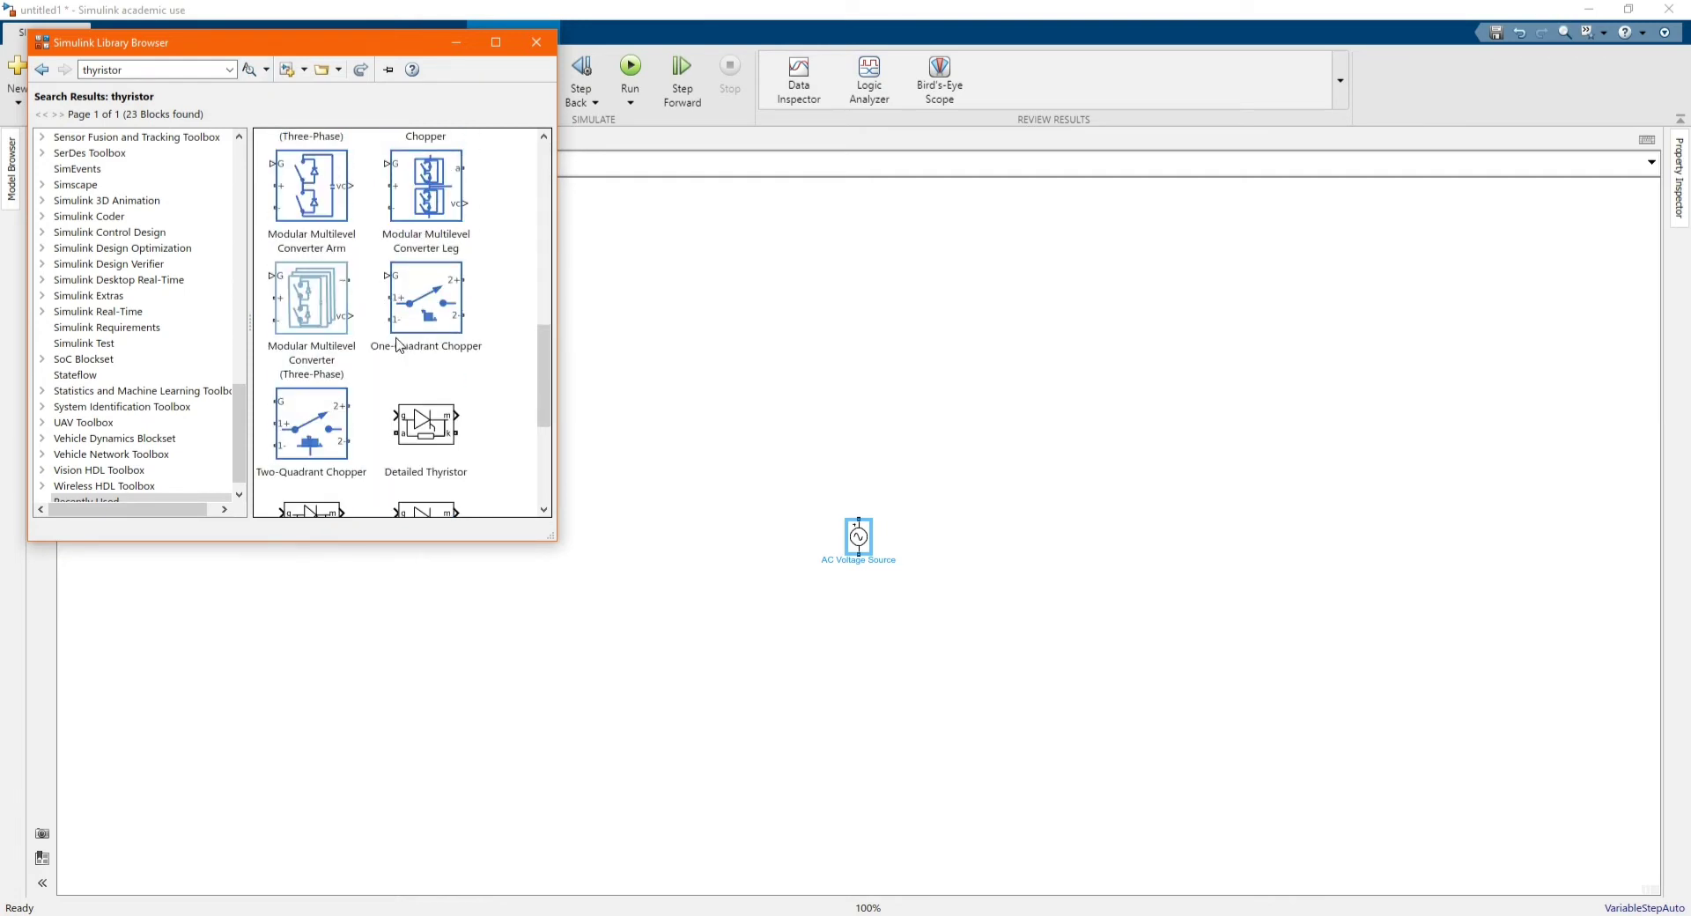
{"action": "right_click", "coordinate": [422, 309]}
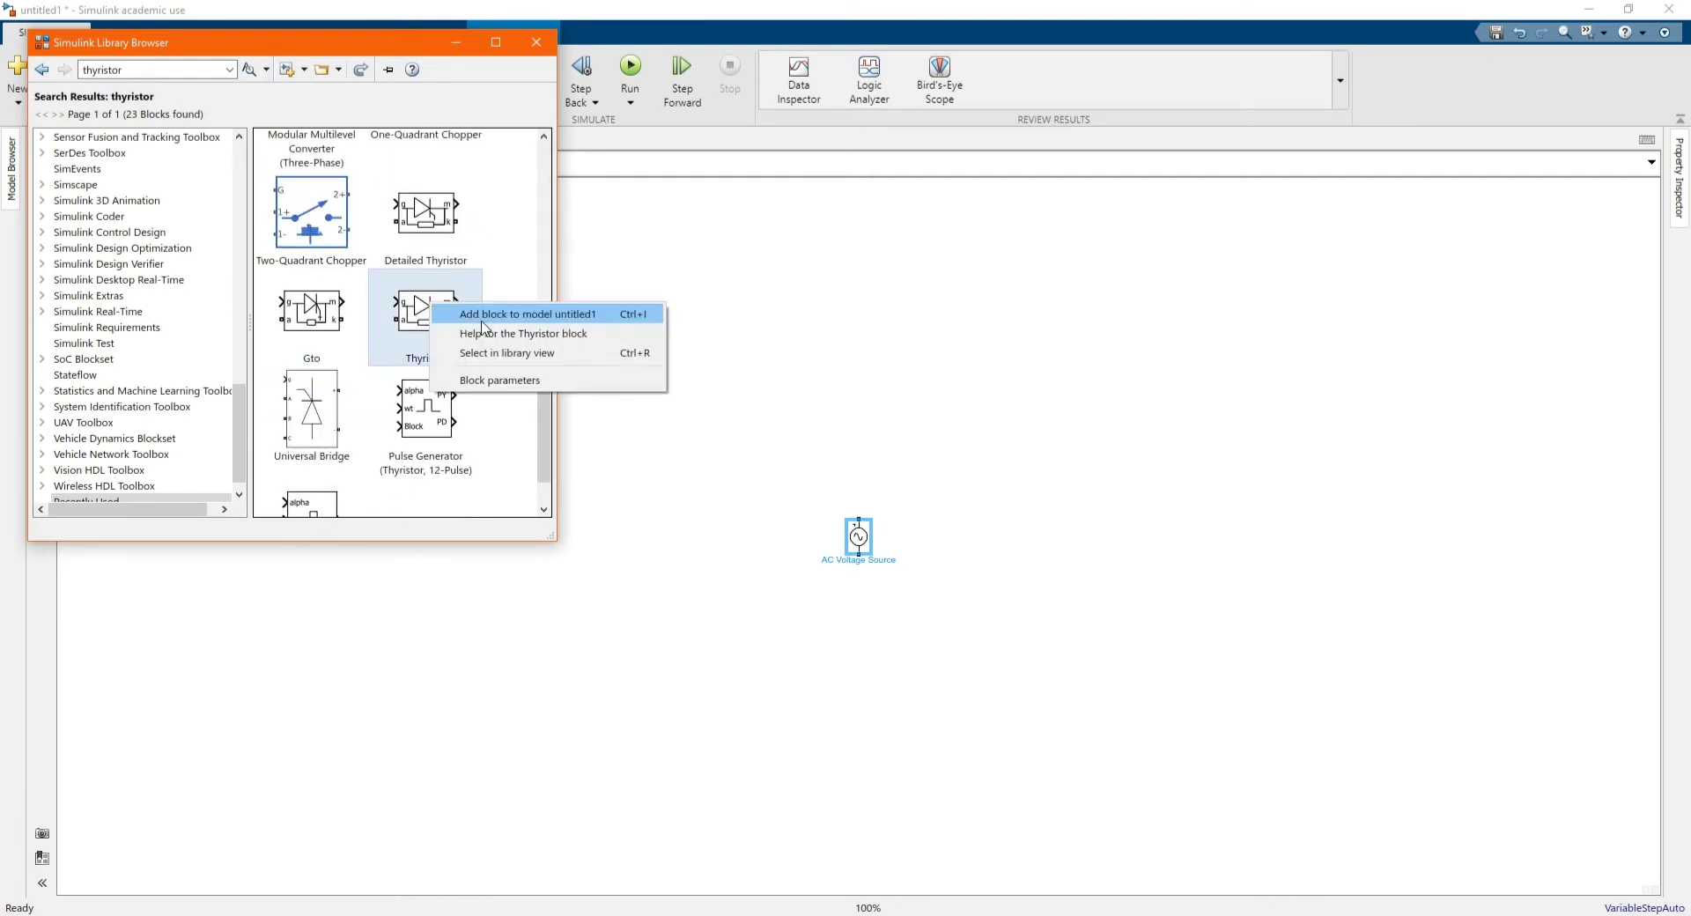
{"action": "left_click", "coordinate": [480, 315]}
- Search the block library for "voltage measurement" and add the Voltage Measurement block to the model
{"action": "double_click", "coordinate": [135, 70]}
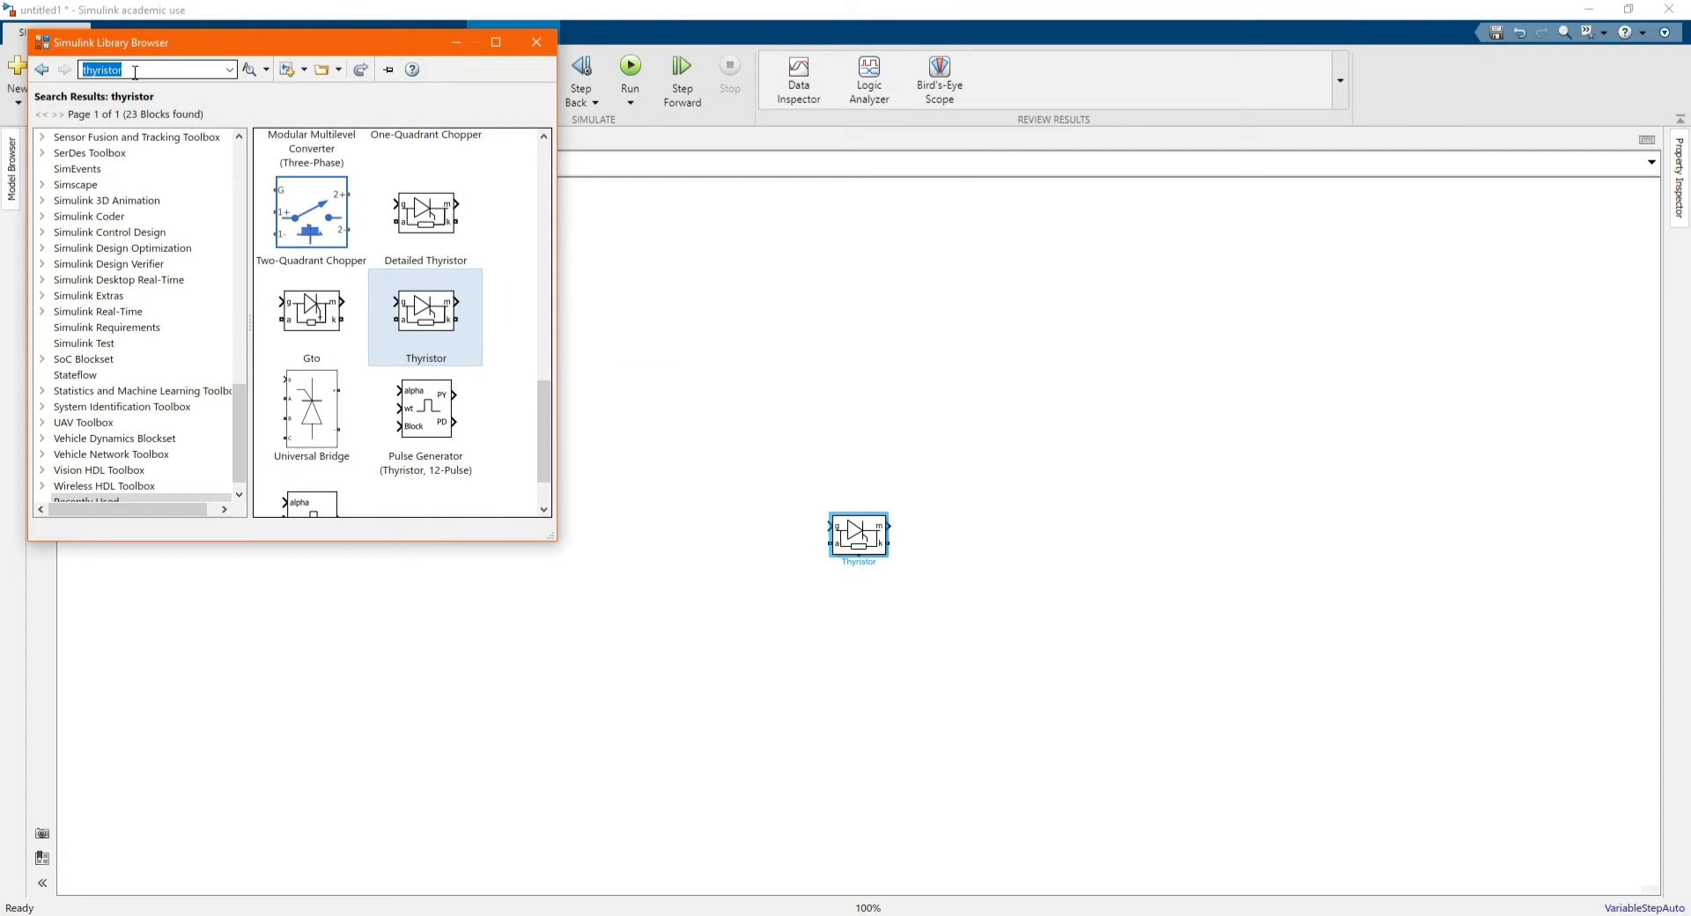
{"action": "type", "text": "voltage m"}
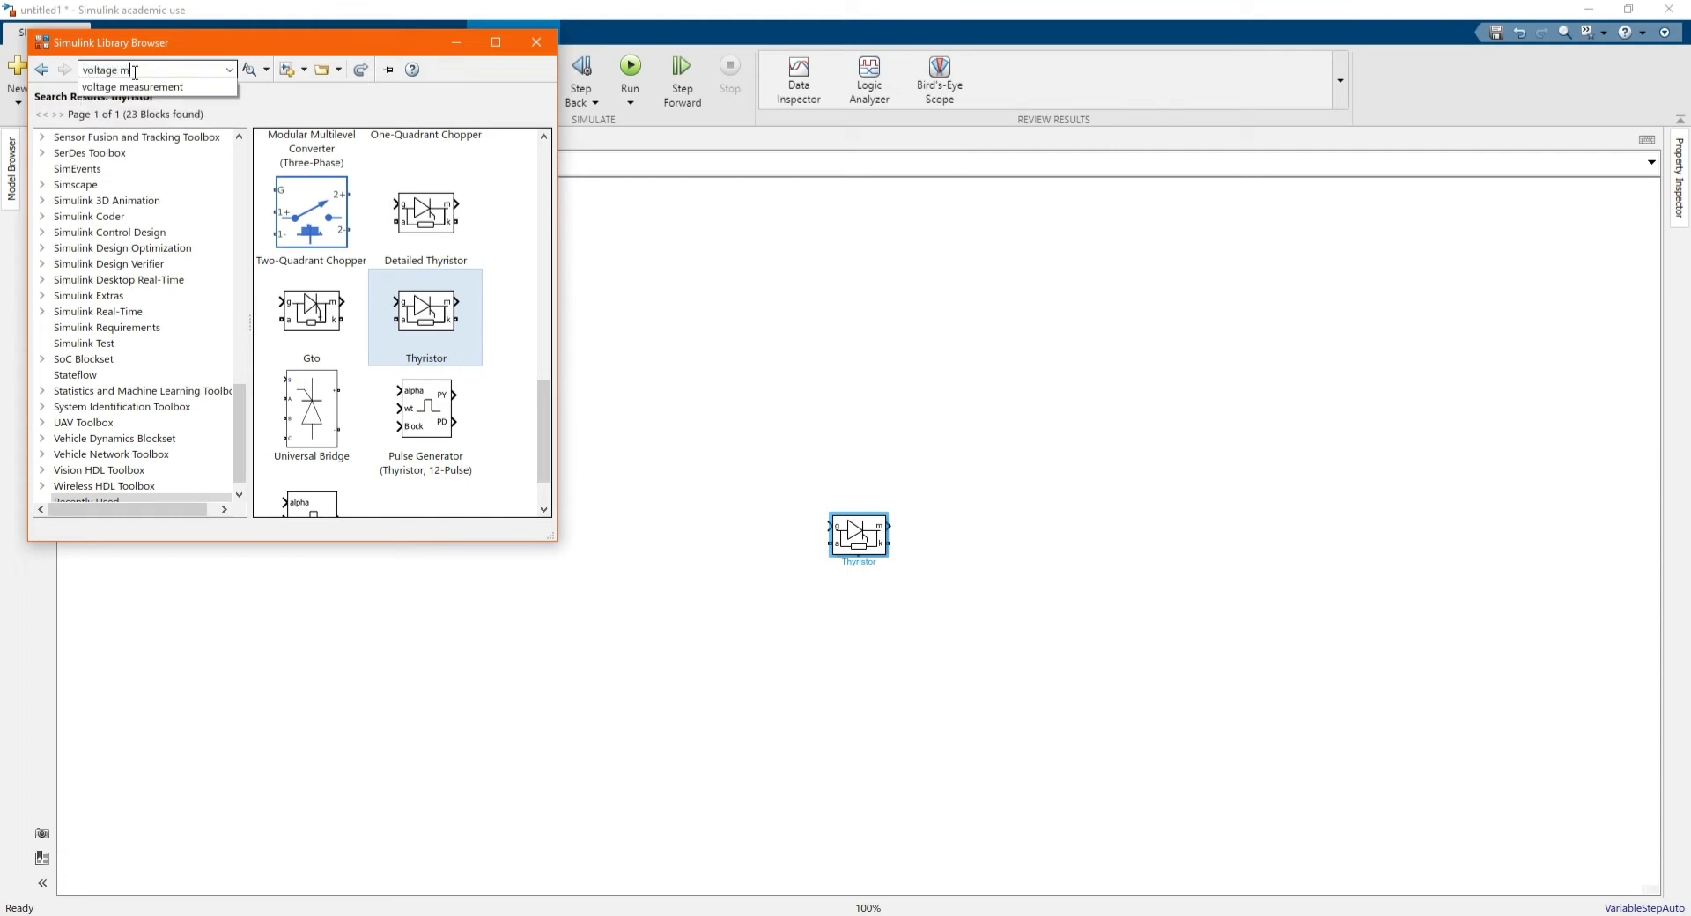
{"action": "type", "text": "easureemnt"}
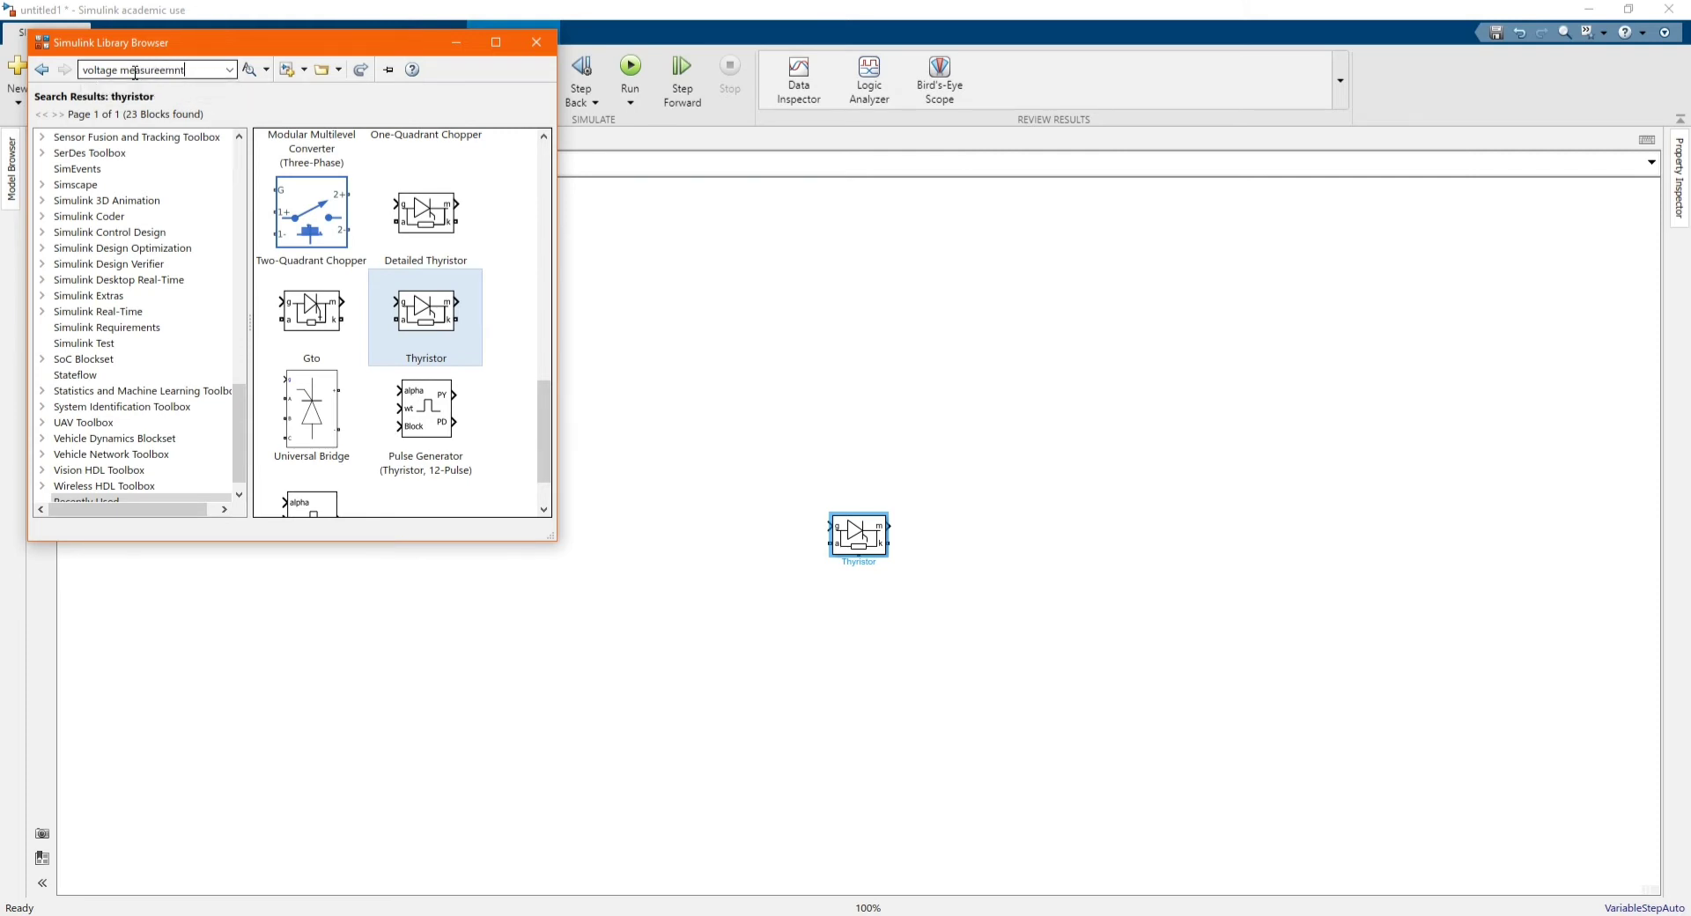
{"action": "key", "text": "BackSpace"}
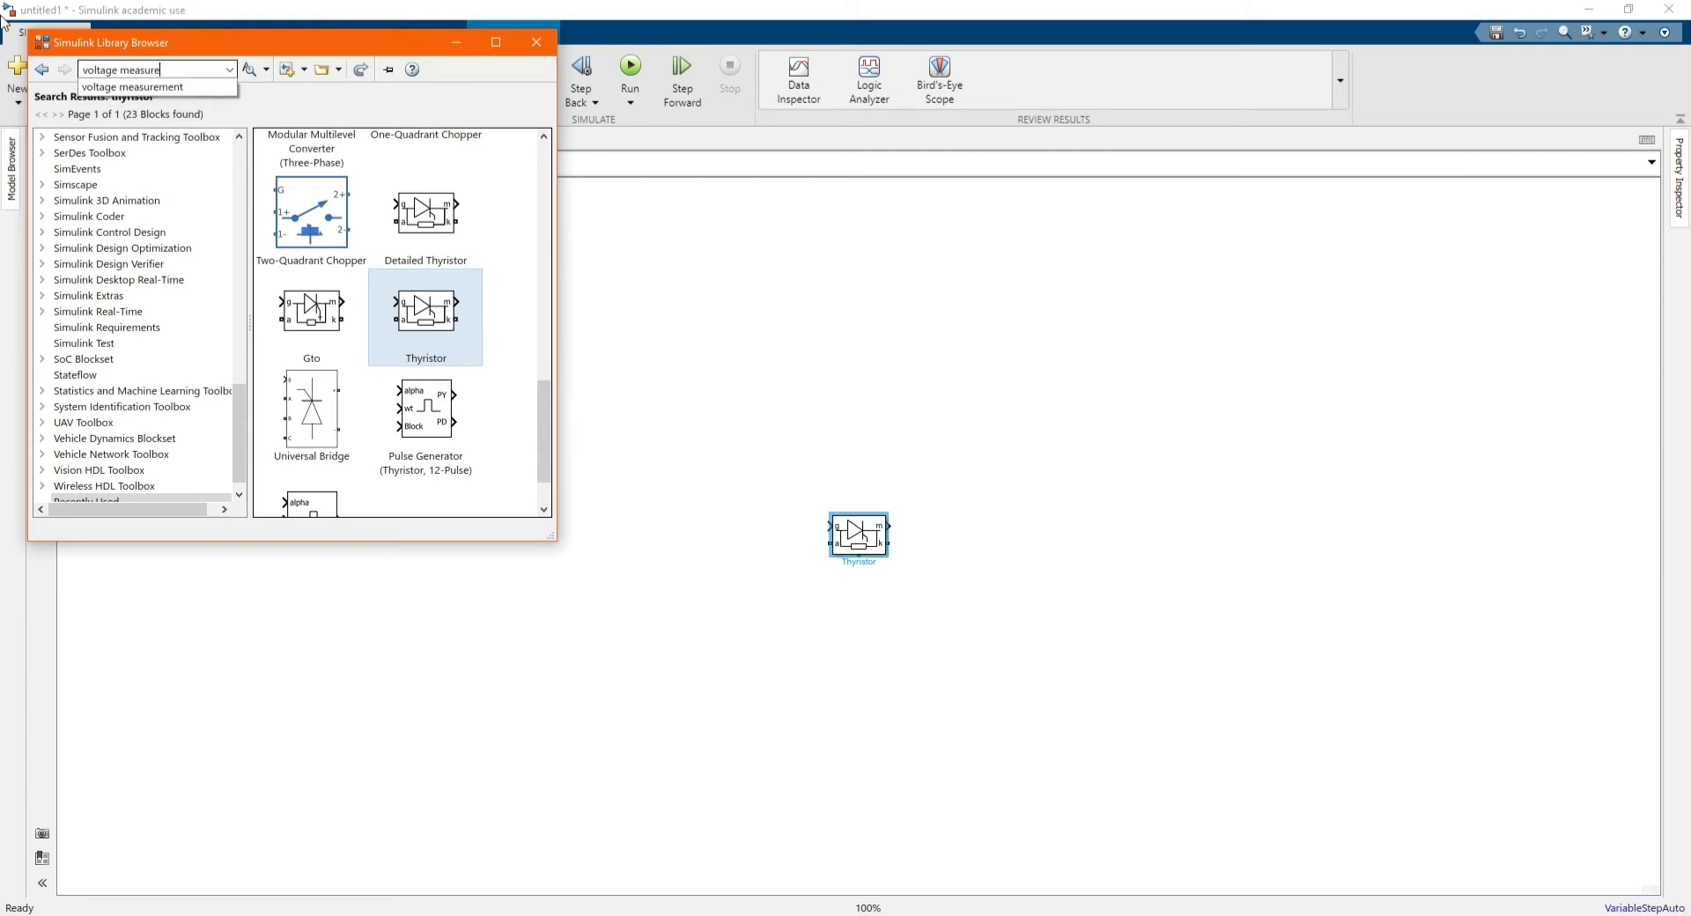
{"action": "left_click", "coordinate": [123, 88]}
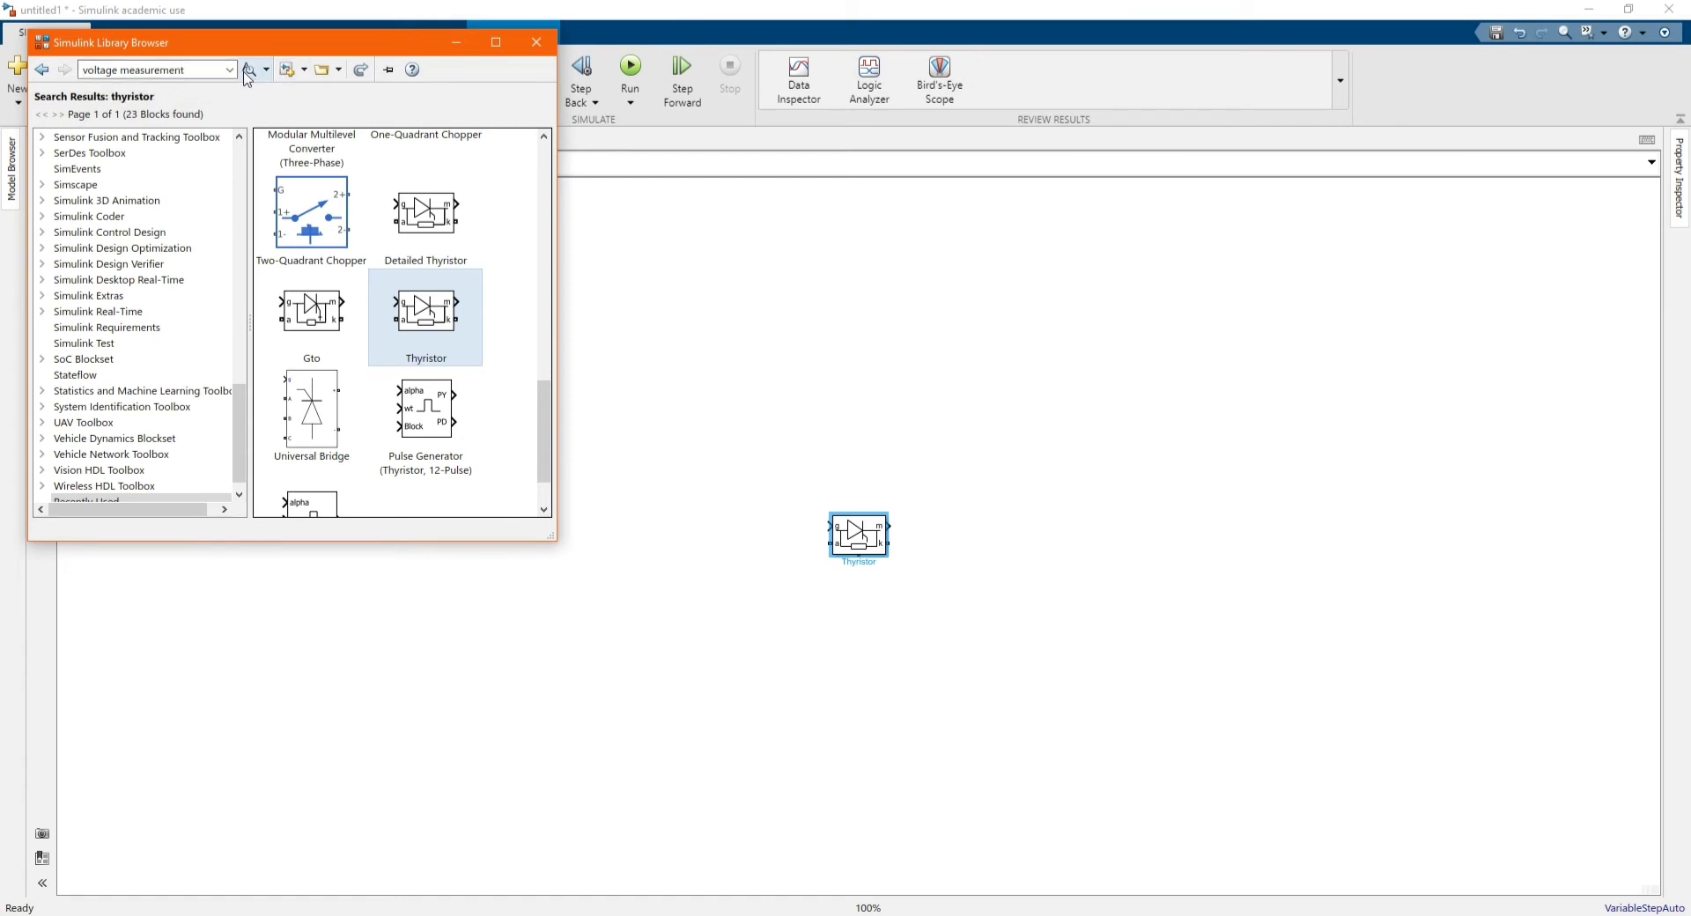
{"action": "left_click", "coordinate": [249, 69]}
{"action": "right_click", "coordinate": [307, 168]}
{"action": "left_click", "coordinate": [339, 190]}
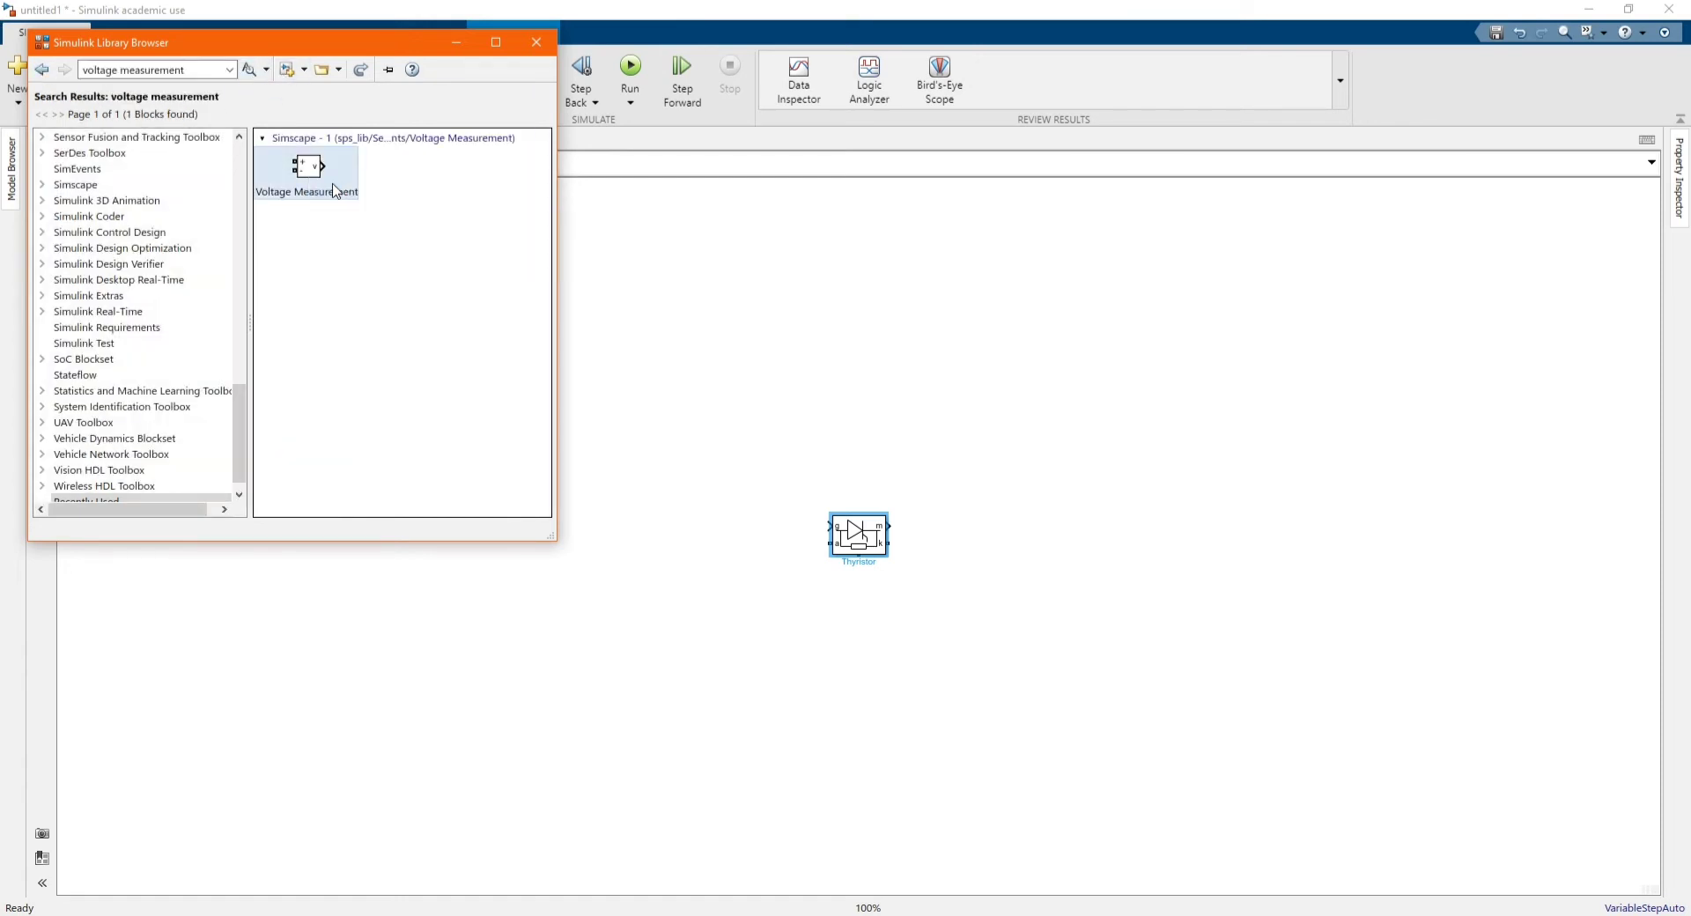
- Search the block library for "current measurement" and add the Simscape Current Measurement block to the model
{"action": "left_click", "coordinate": [118, 71]}
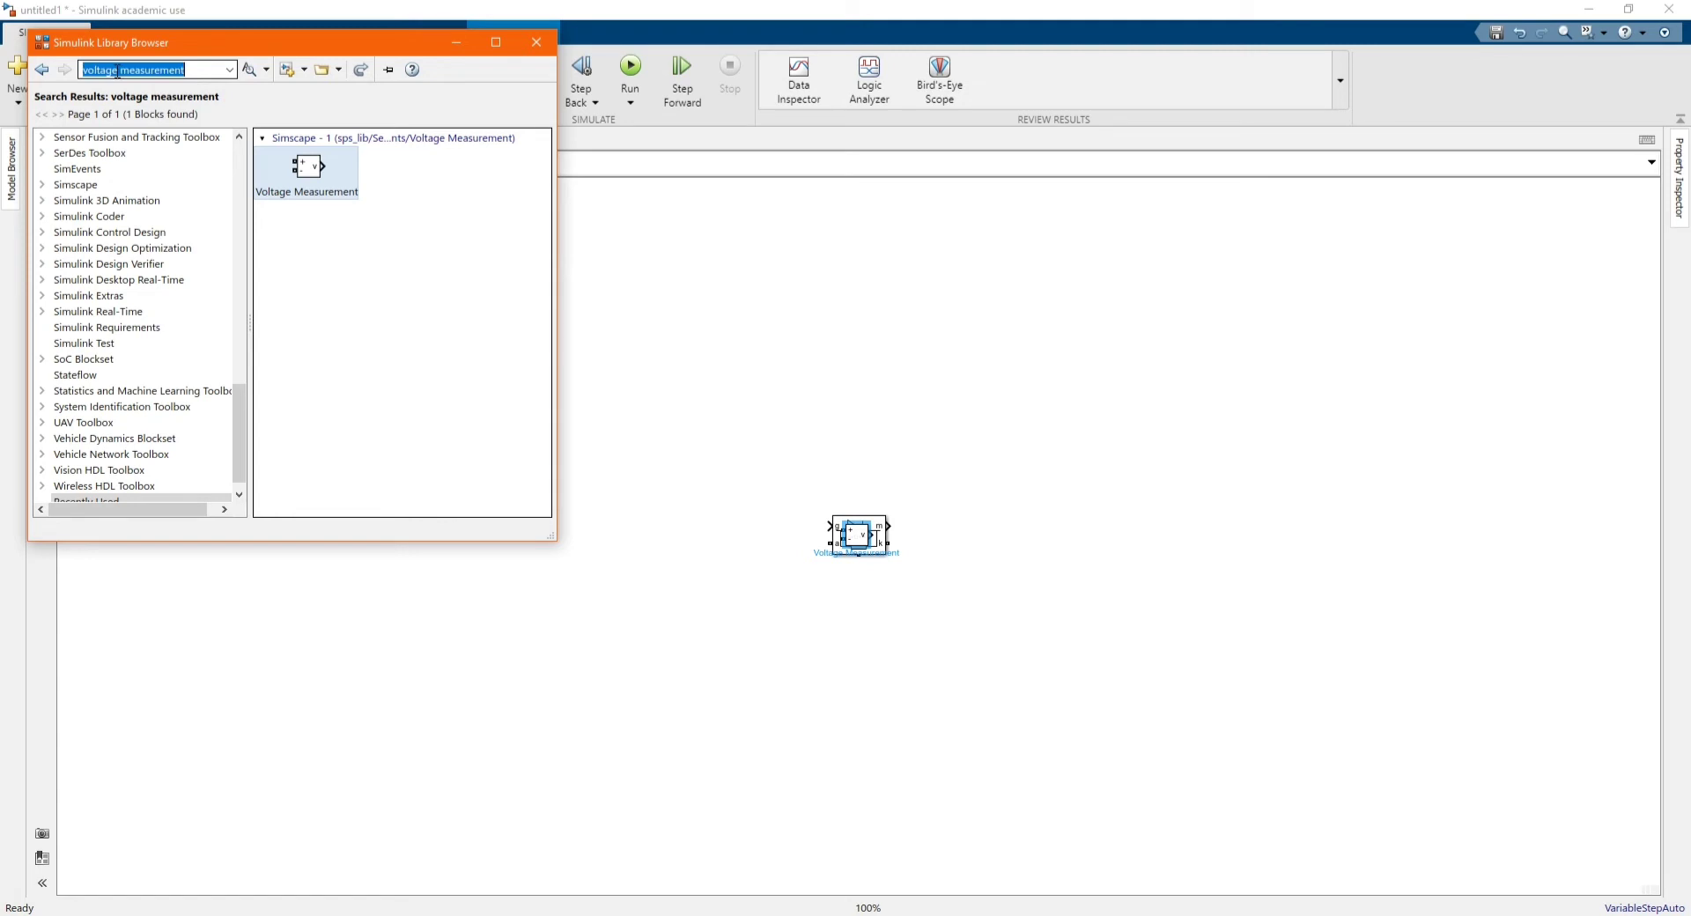
{"action": "left_click", "coordinate": [118, 70]}
{"action": "key", "text": "BackSpace"}
{"action": "key", "text": "BackSpace"}
{"action": "key", "text": "BackSpace"}
{"action": "key", "text": "BackSpace"}
{"action": "key", "text": "BackSpace"}
{"action": "key", "text": "BackSpace"}
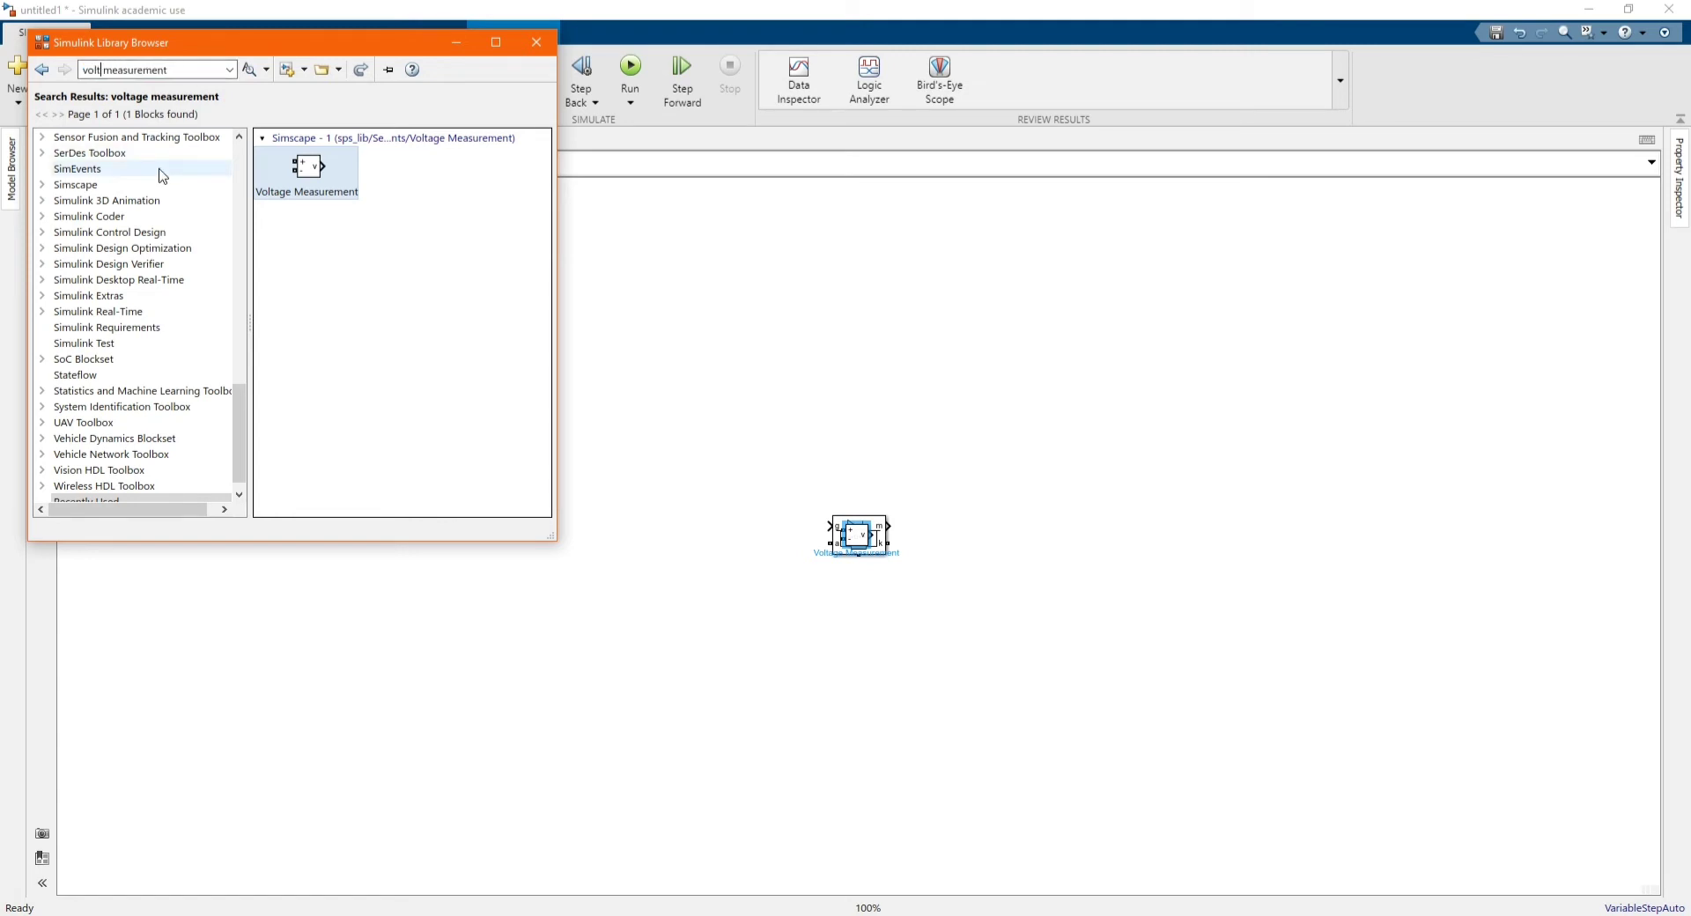
{"action": "type", "text": "current"}
{"action": "key", "text": "End"}
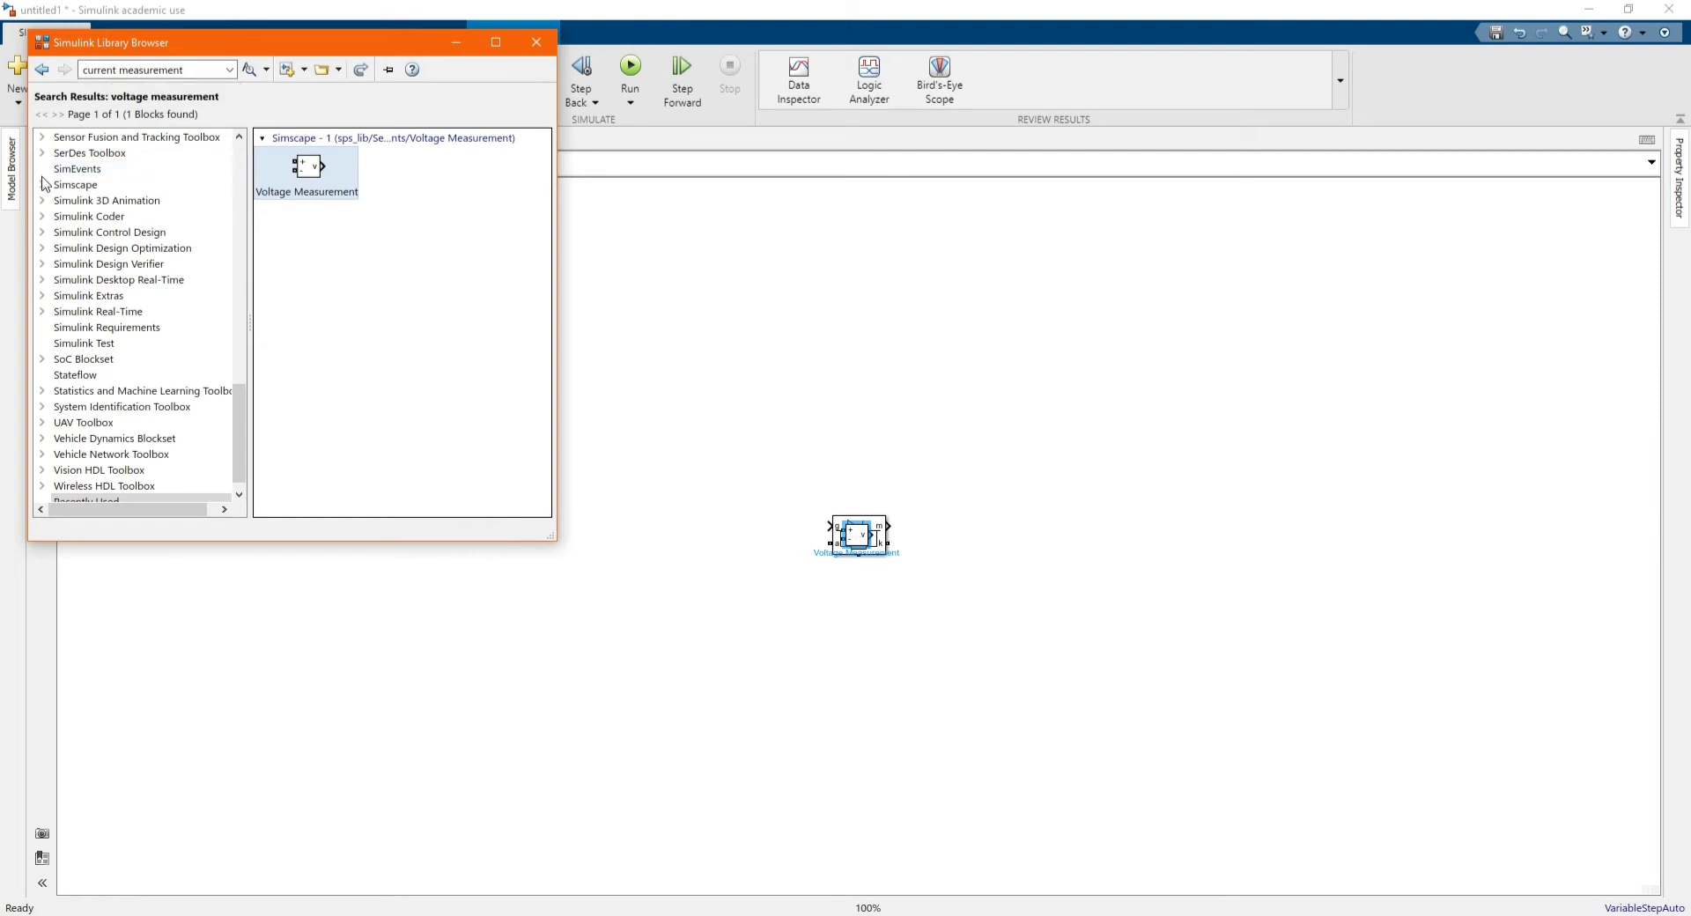
{"action": "left_click", "coordinate": [249, 69]}
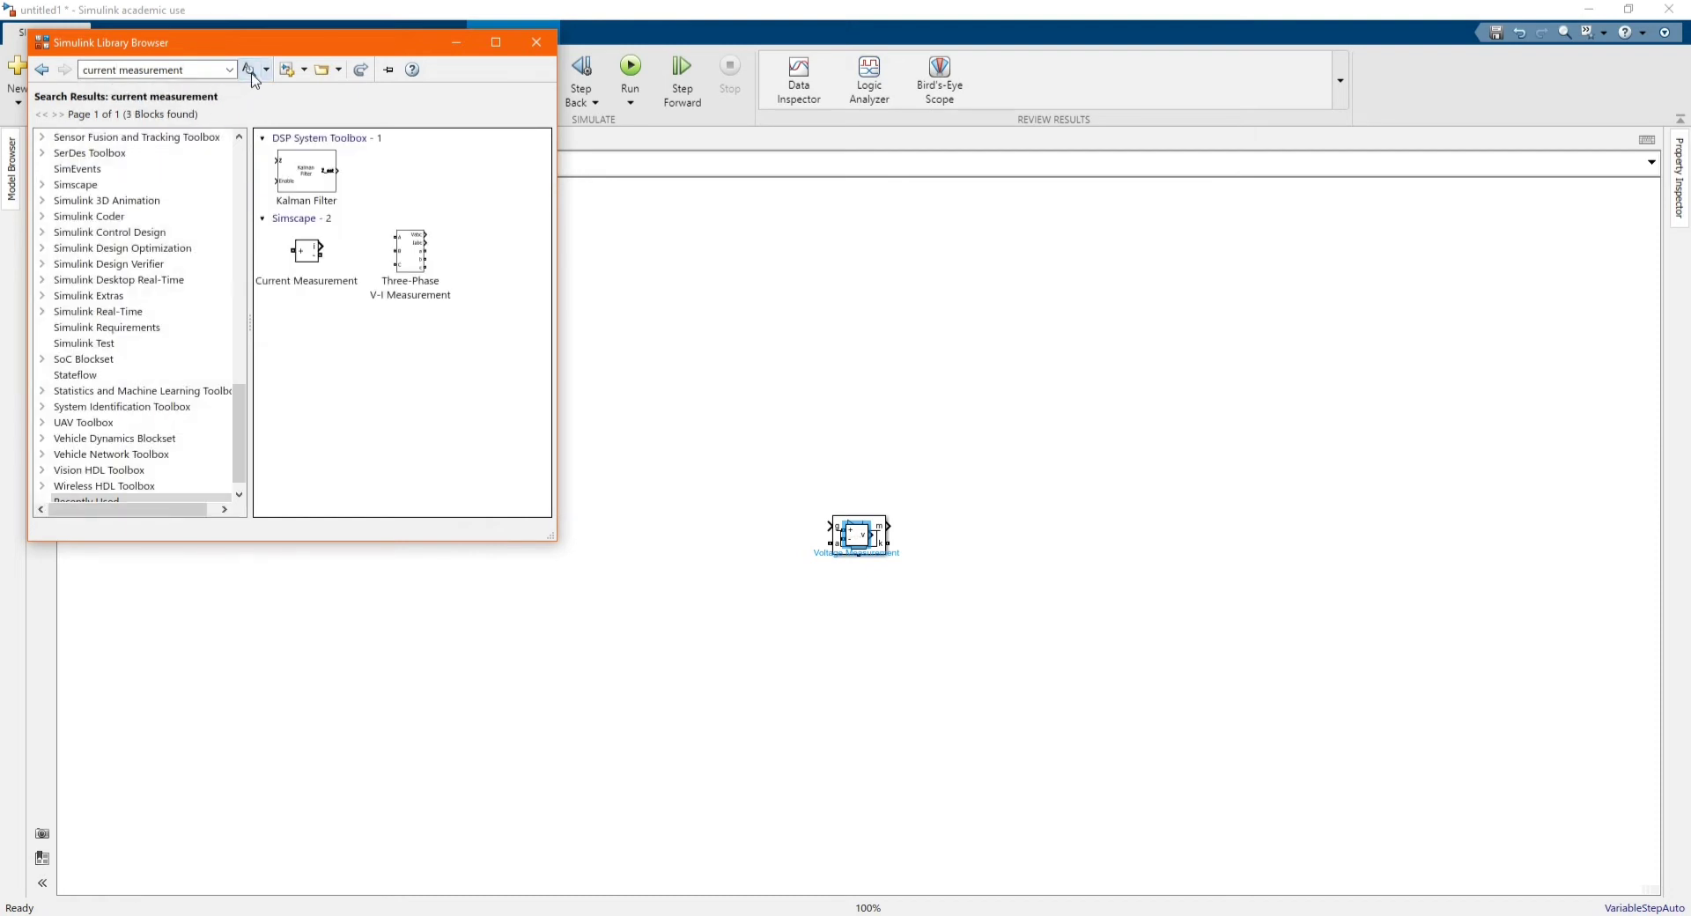
{"action": "left_click", "coordinate": [304, 254]}
{"action": "right_click", "coordinate": [304, 253]}
{"action": "left_click", "coordinate": [414, 259]}
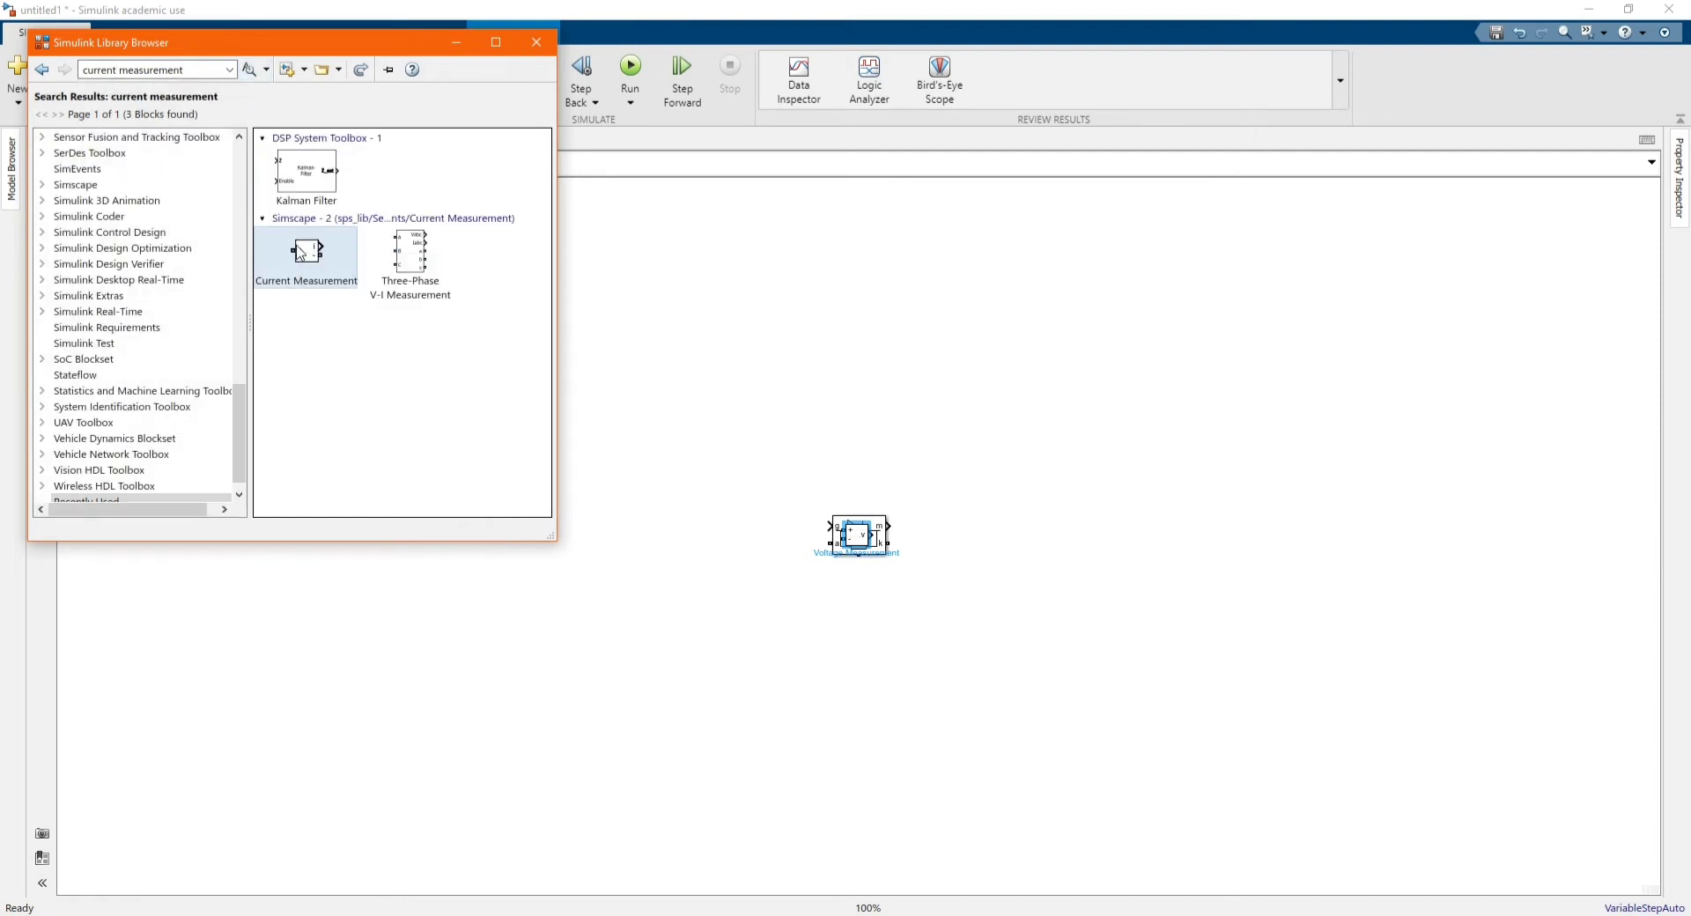
- Add a Series RLC Branch block and a Scope block to the model from the recently used blocks
{"action": "scroll", "coordinate": [141, 455], "scroll_direction": "down", "scroll_amount": 1}
{"action": "left_click", "coordinate": [101, 483]}
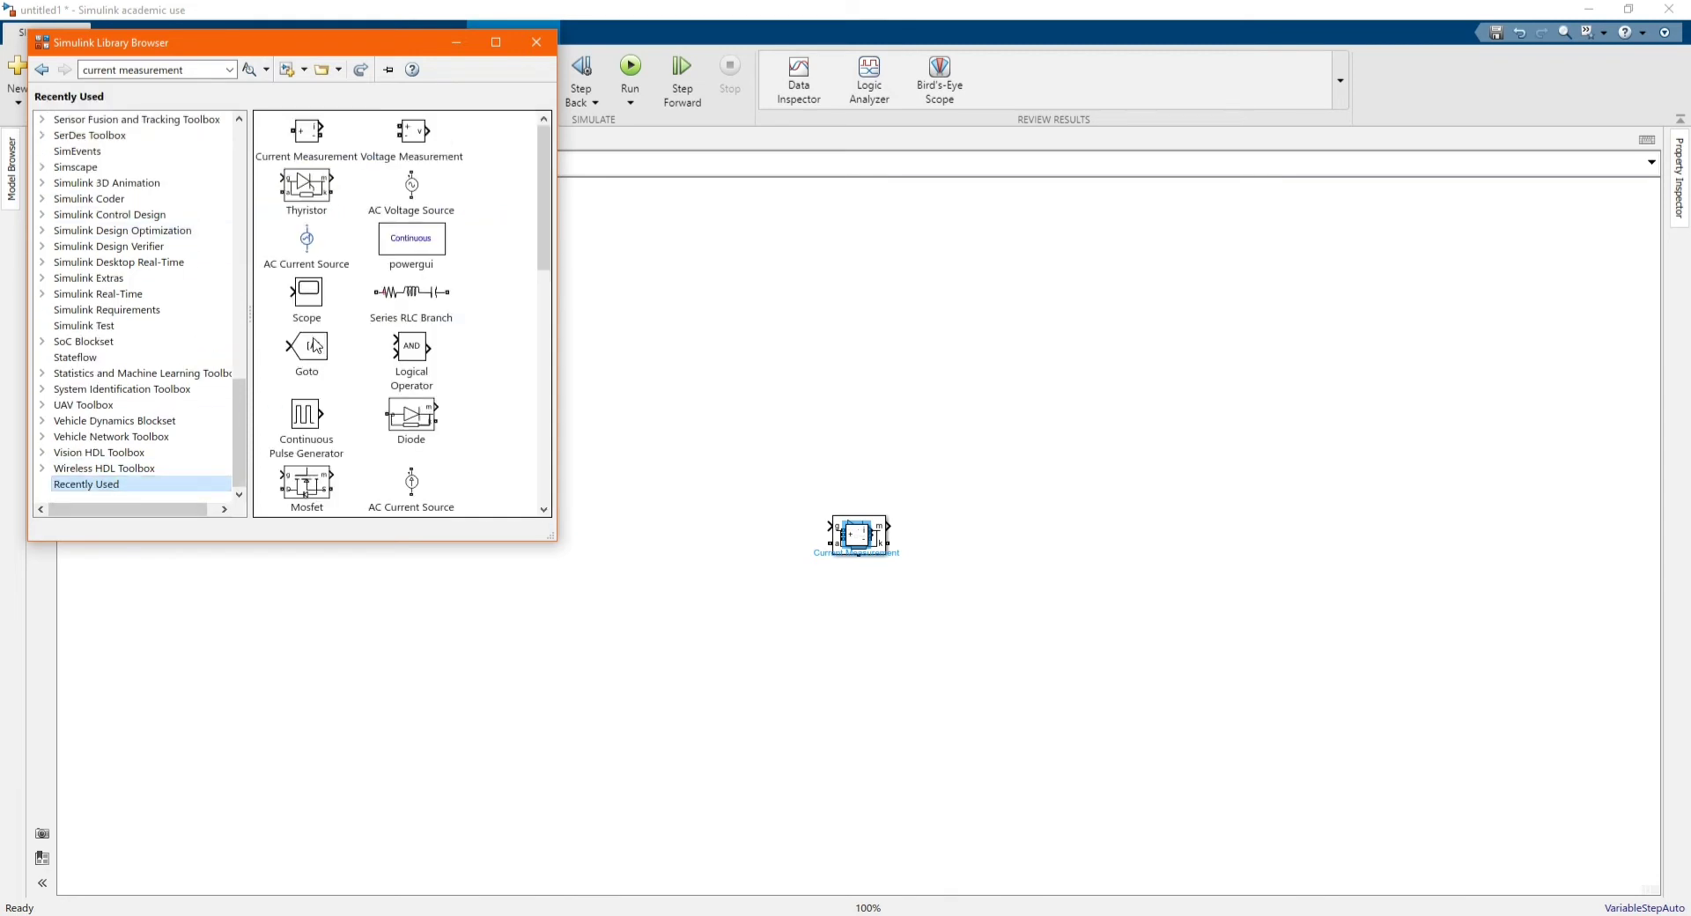
{"action": "right_click", "coordinate": [437, 300]}
{"action": "left_click", "coordinate": [451, 312]}
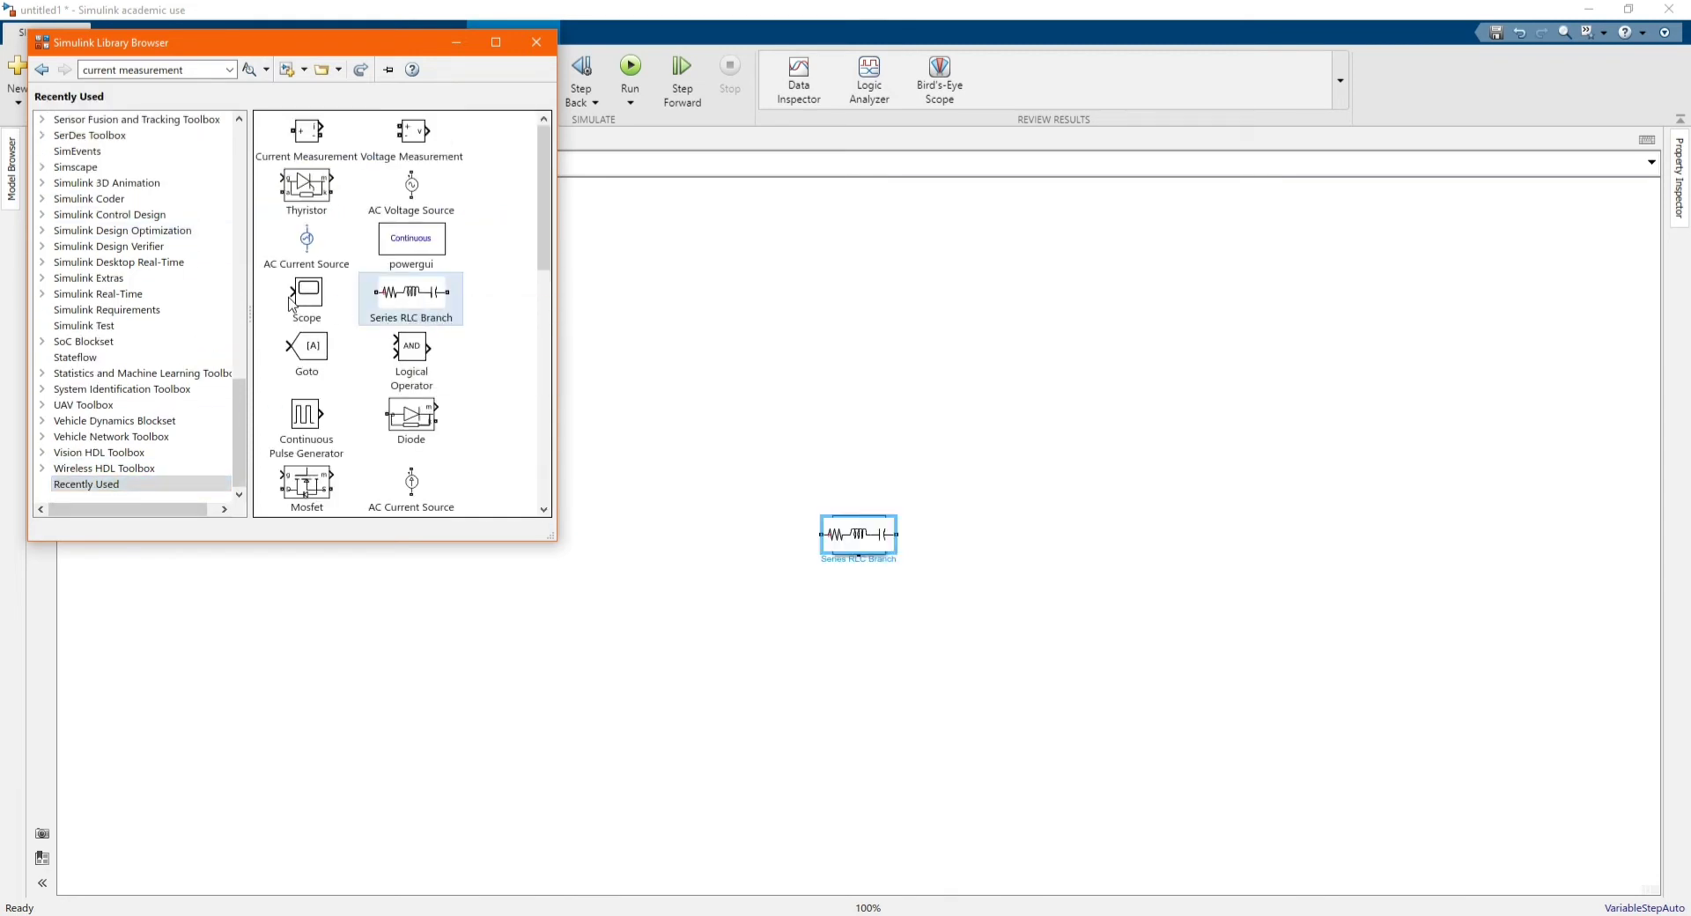
{"action": "right_click", "coordinate": [309, 299]}
{"action": "left_click", "coordinate": [356, 310]}
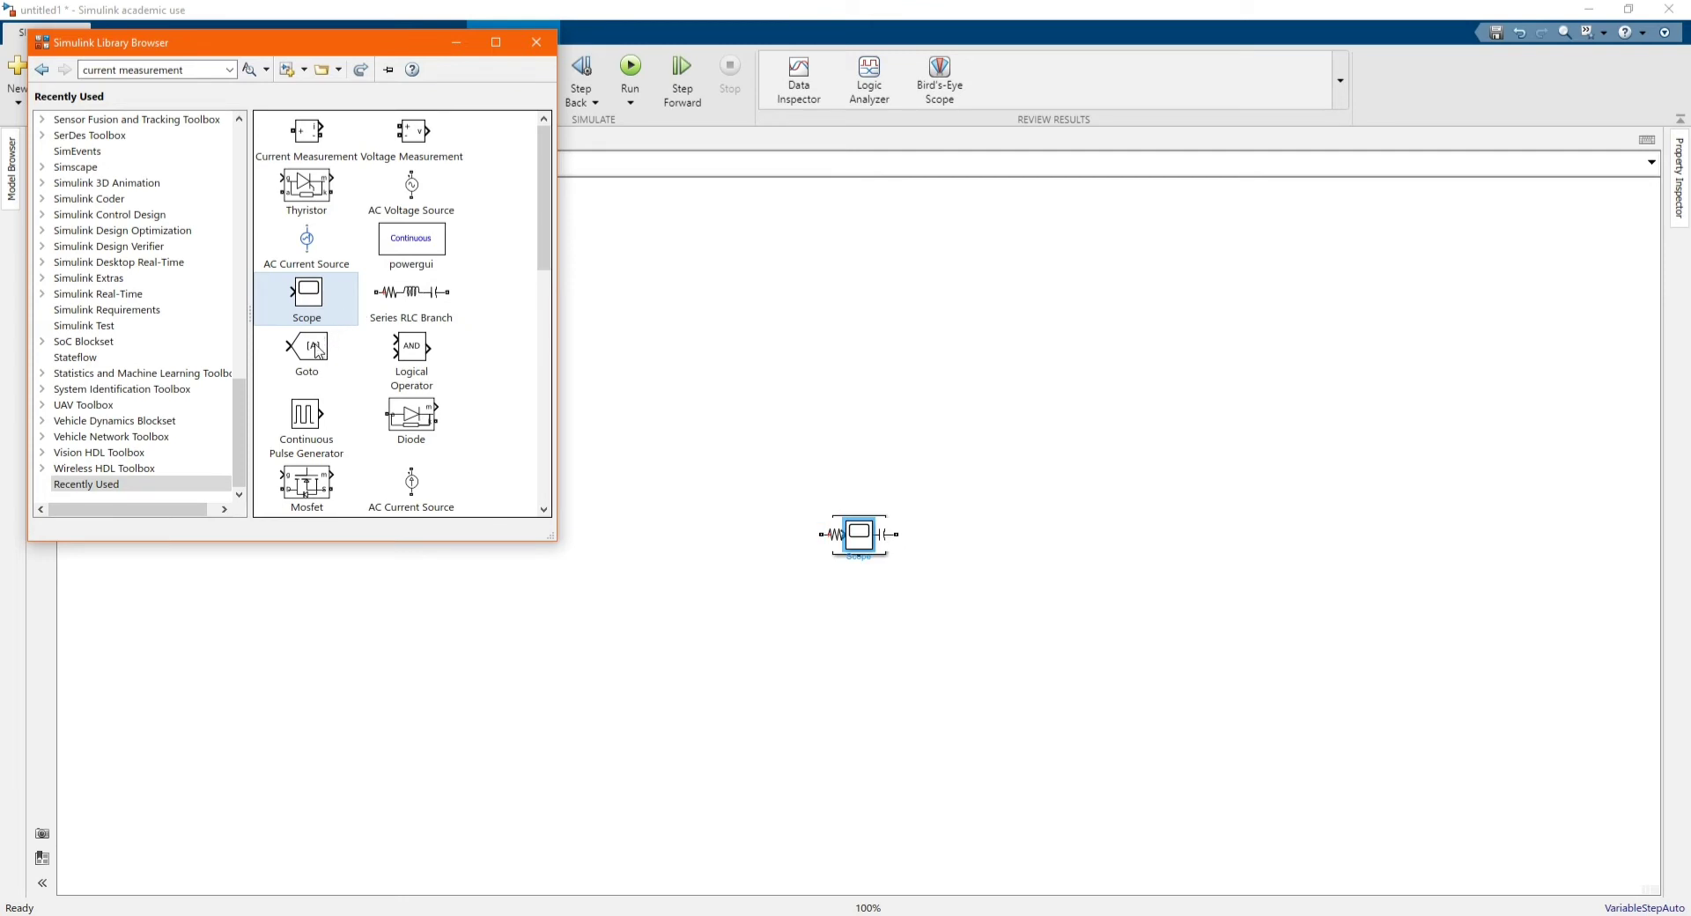
- Add a Goto block and a Continuous Pulse Generator block to the model from the recently used blocks
{"action": "right_click", "coordinate": [319, 346]}
{"action": "left_click", "coordinate": [360, 361]}
{"action": "right_click", "coordinate": [291, 416]}
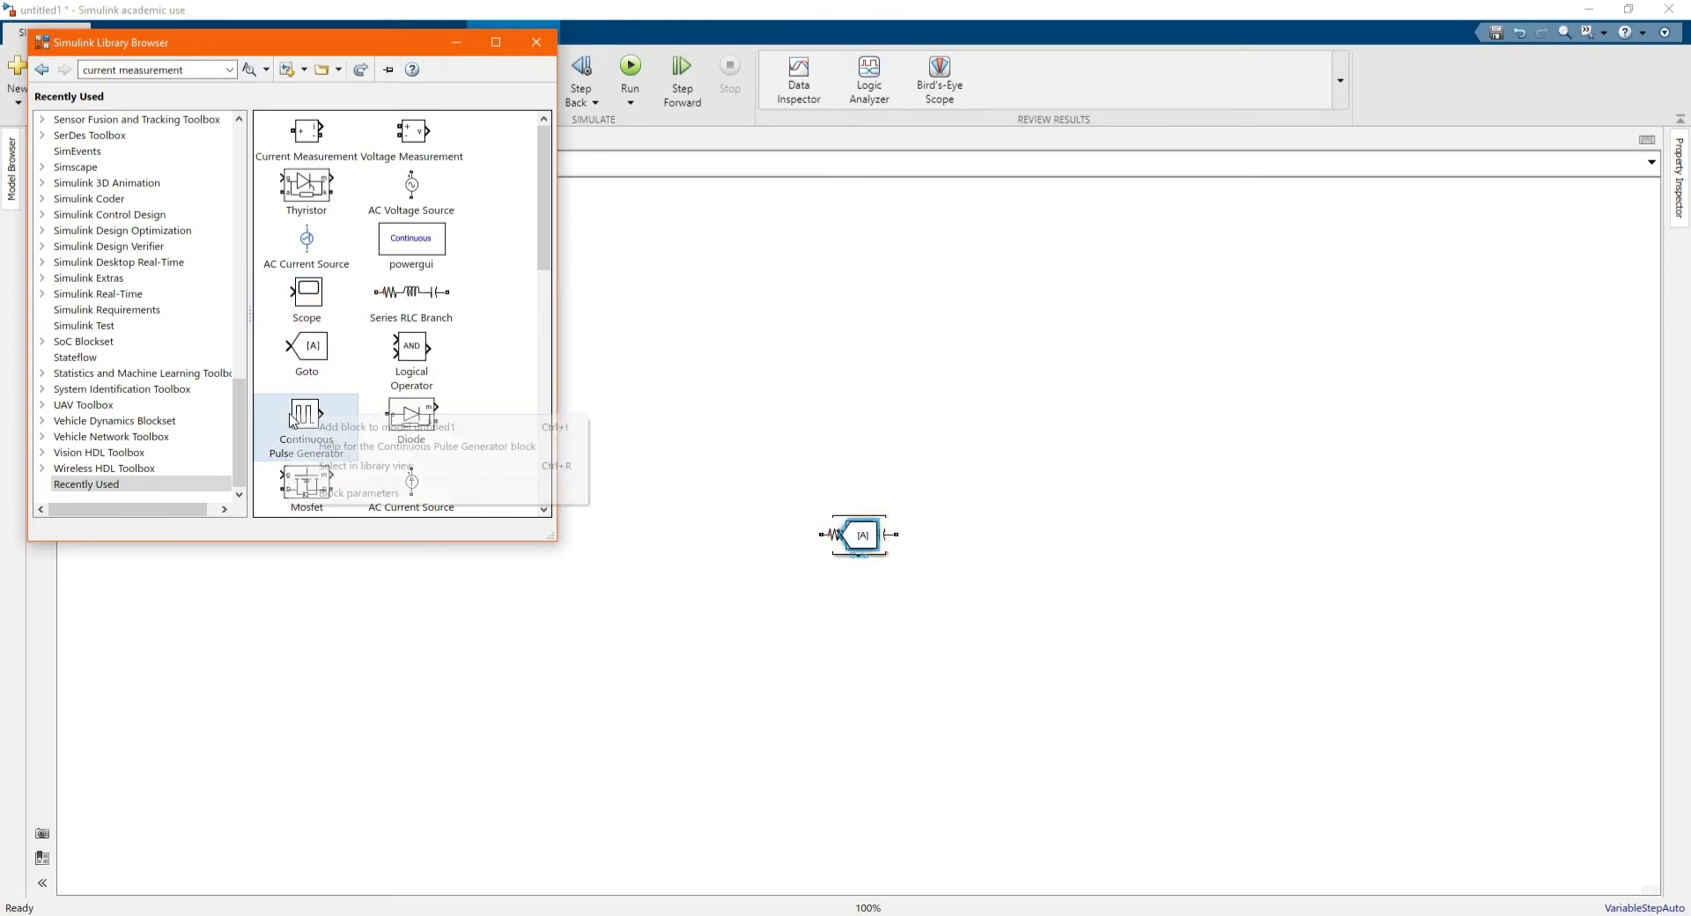
{"action": "left_click", "coordinate": [352, 428]}
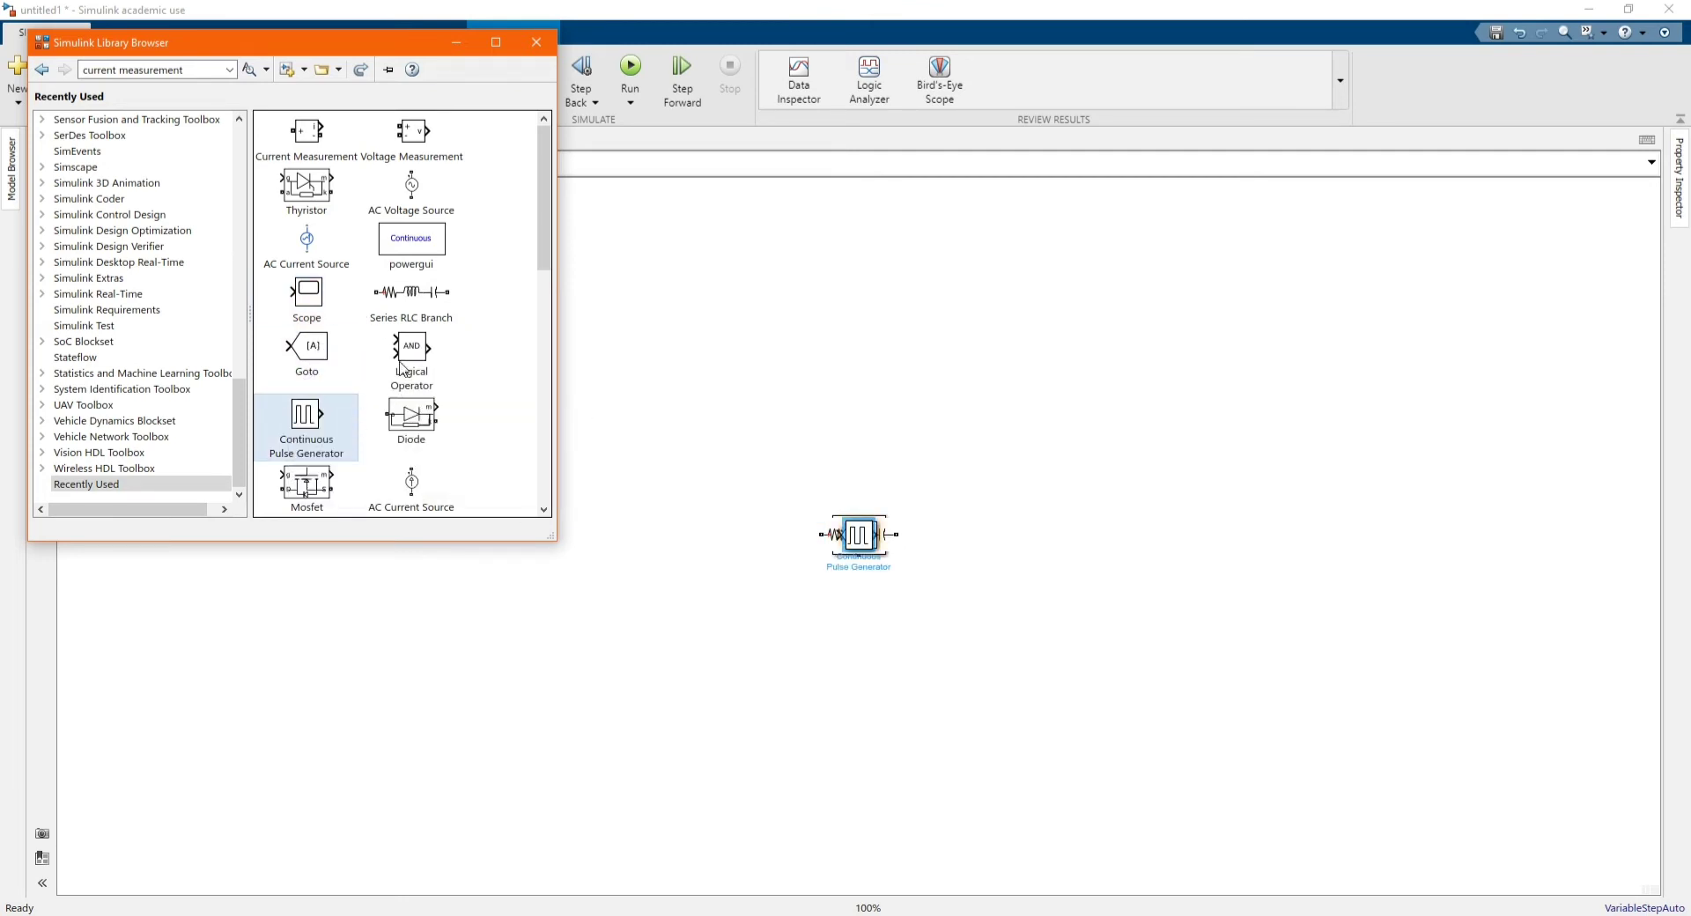
- Search the block library for "gate" and add the Logical Operator block to the model
{"action": "scroll", "coordinate": [414, 237], "scroll_direction": "down", "scroll_amount": 2}
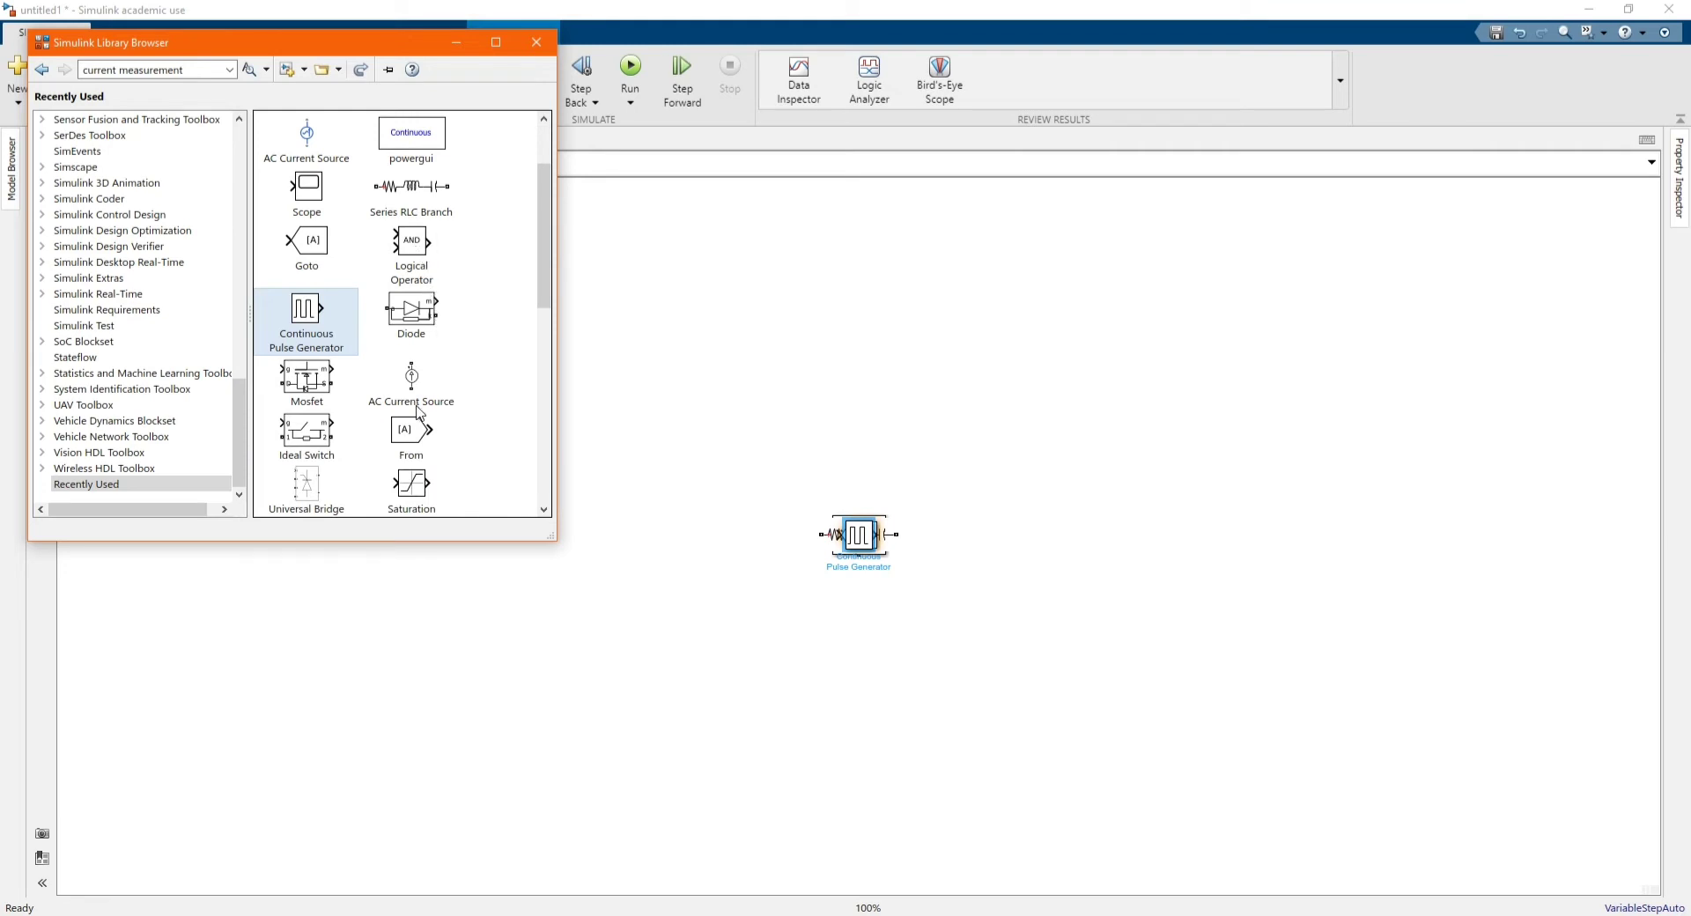
{"action": "scroll", "coordinate": [420, 410], "scroll_direction": "down", "scroll_amount": 2}
{"action": "scroll", "coordinate": [419, 404], "scroll_direction": "down", "scroll_amount": 2}
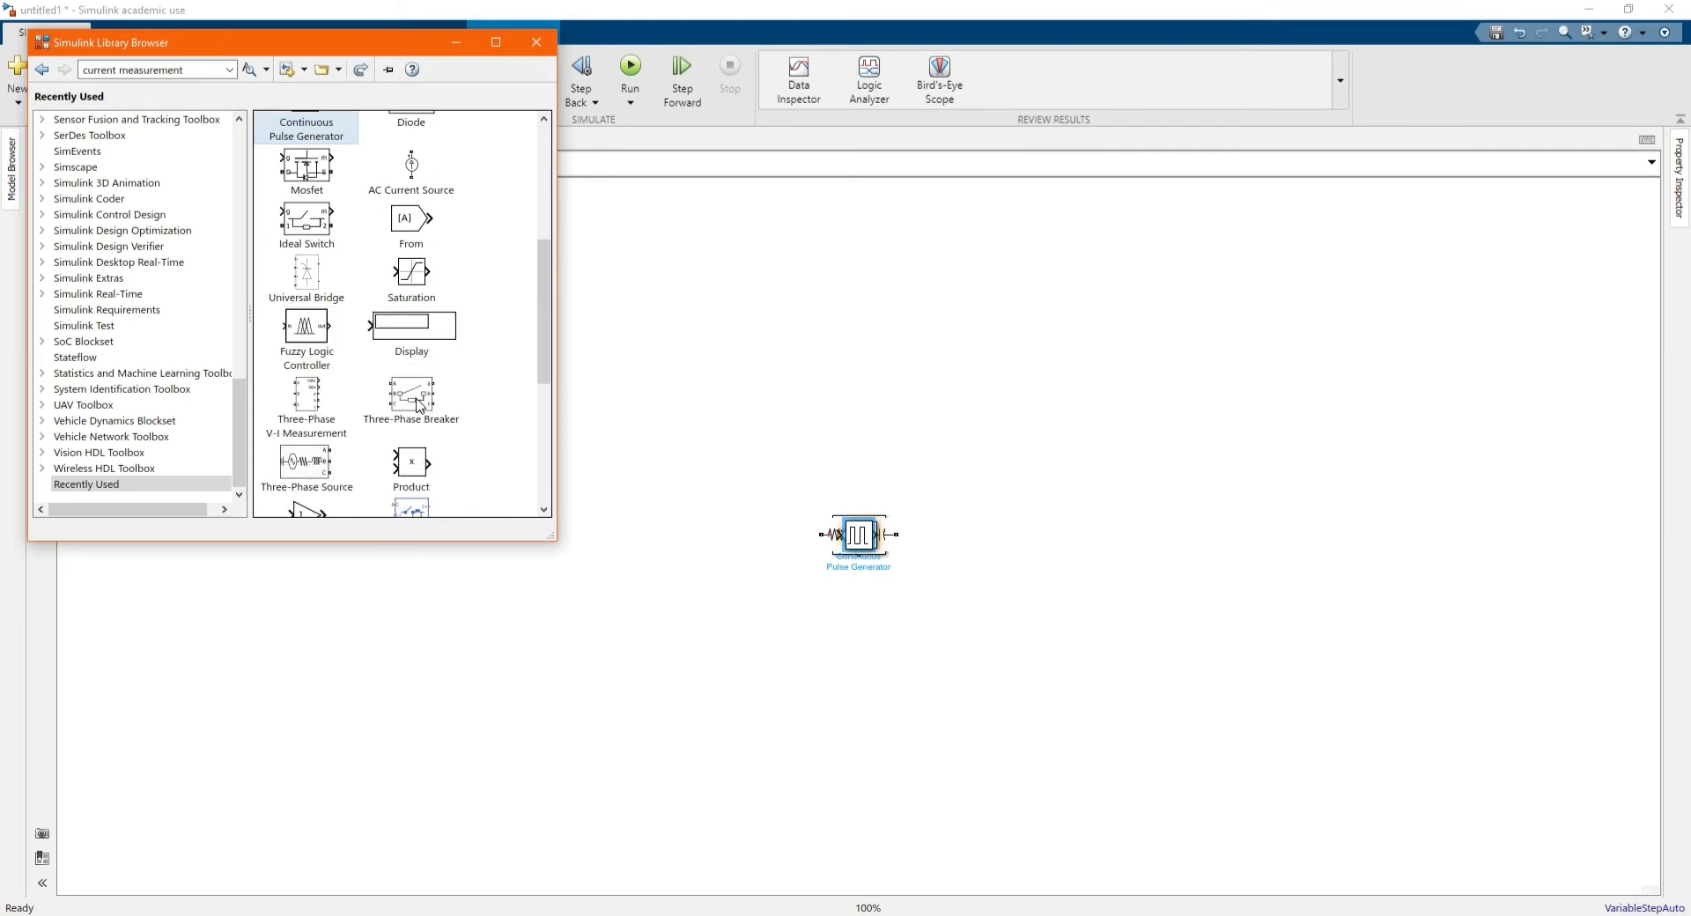
{"action": "scroll", "coordinate": [419, 404], "scroll_direction": "down", "scroll_amount": 2}
{"action": "scroll", "coordinate": [420, 409], "scroll_direction": "down", "scroll_amount": 4}
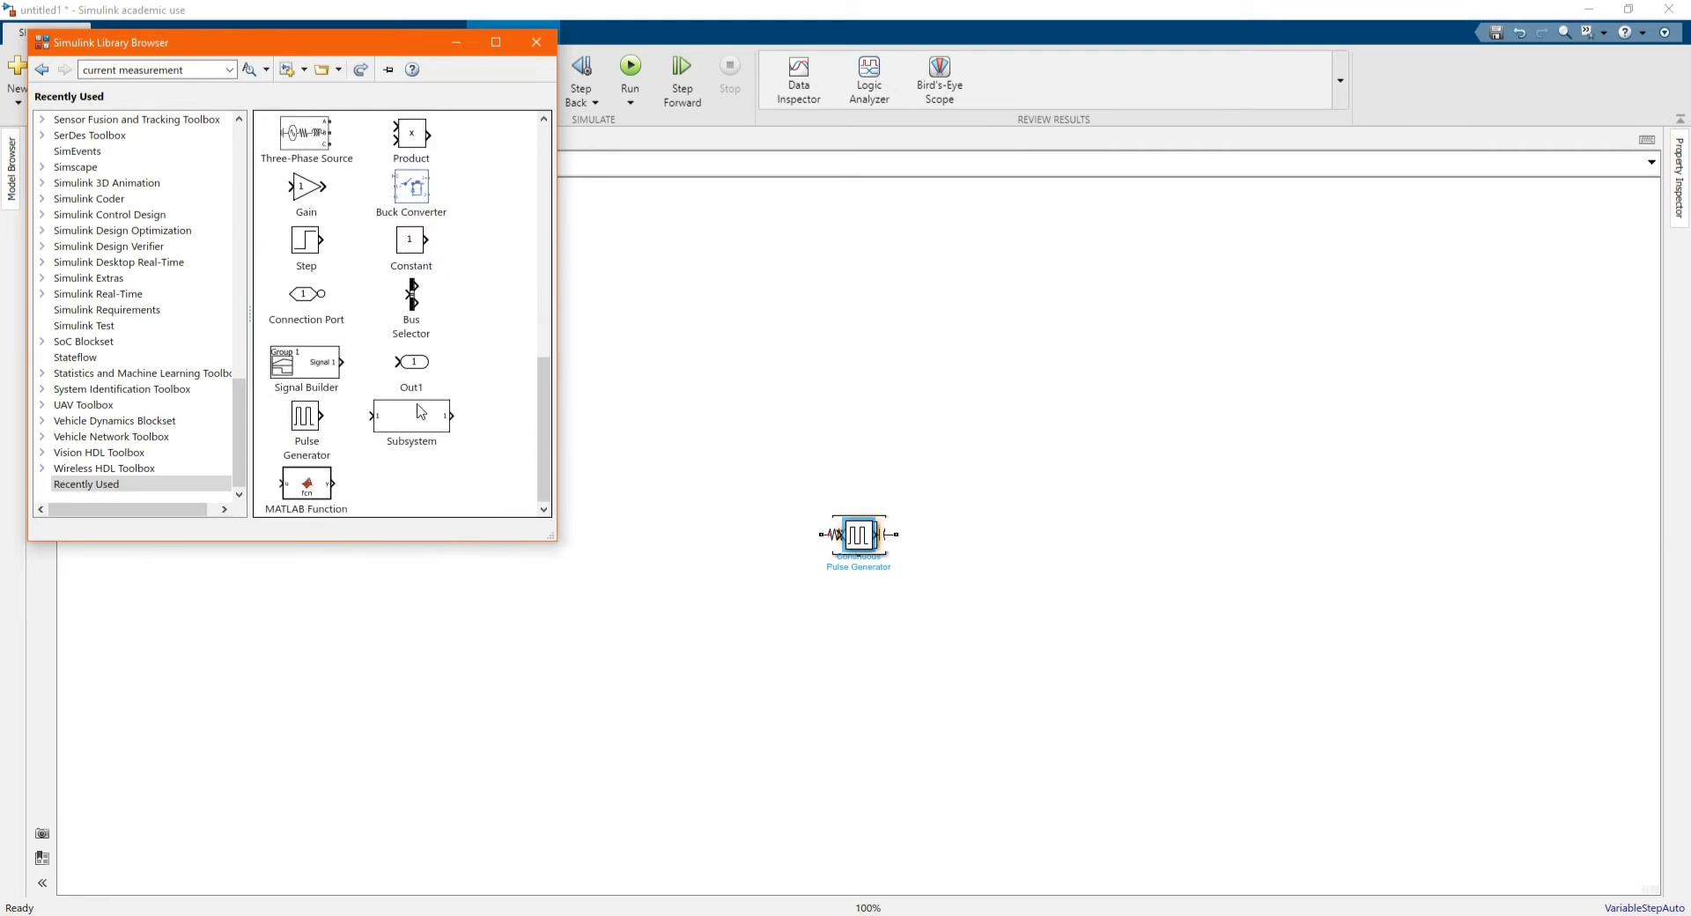
{"action": "scroll", "coordinate": [420, 410], "scroll_direction": "up", "scroll_amount": 12}
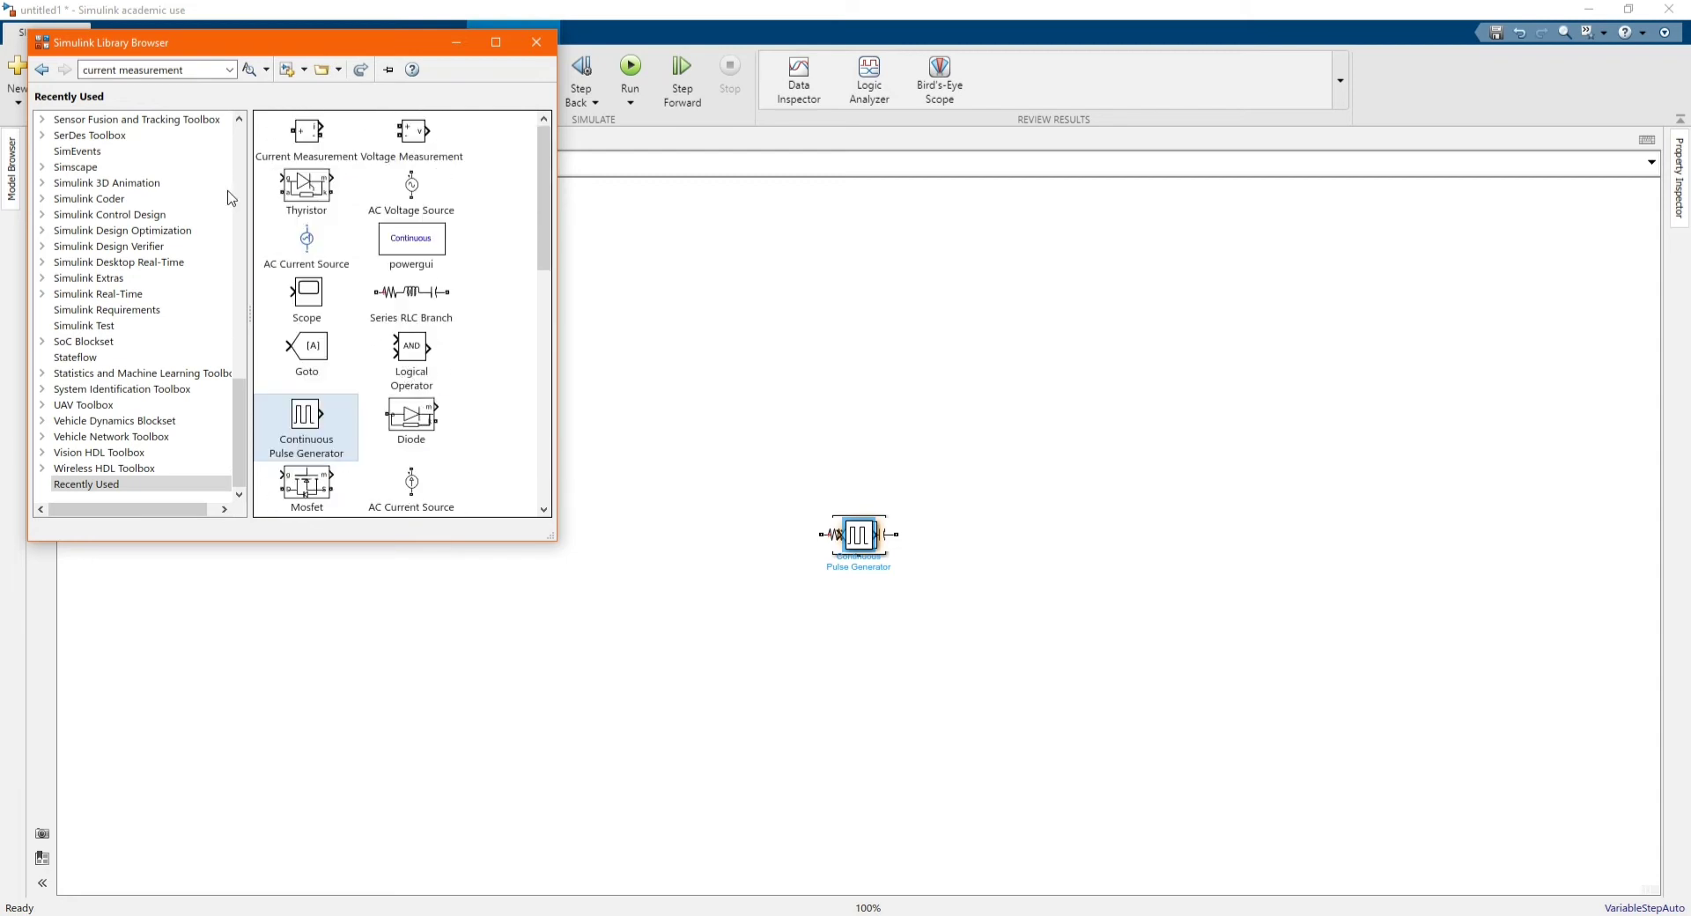
{"action": "left_click", "coordinate": [186, 74]}
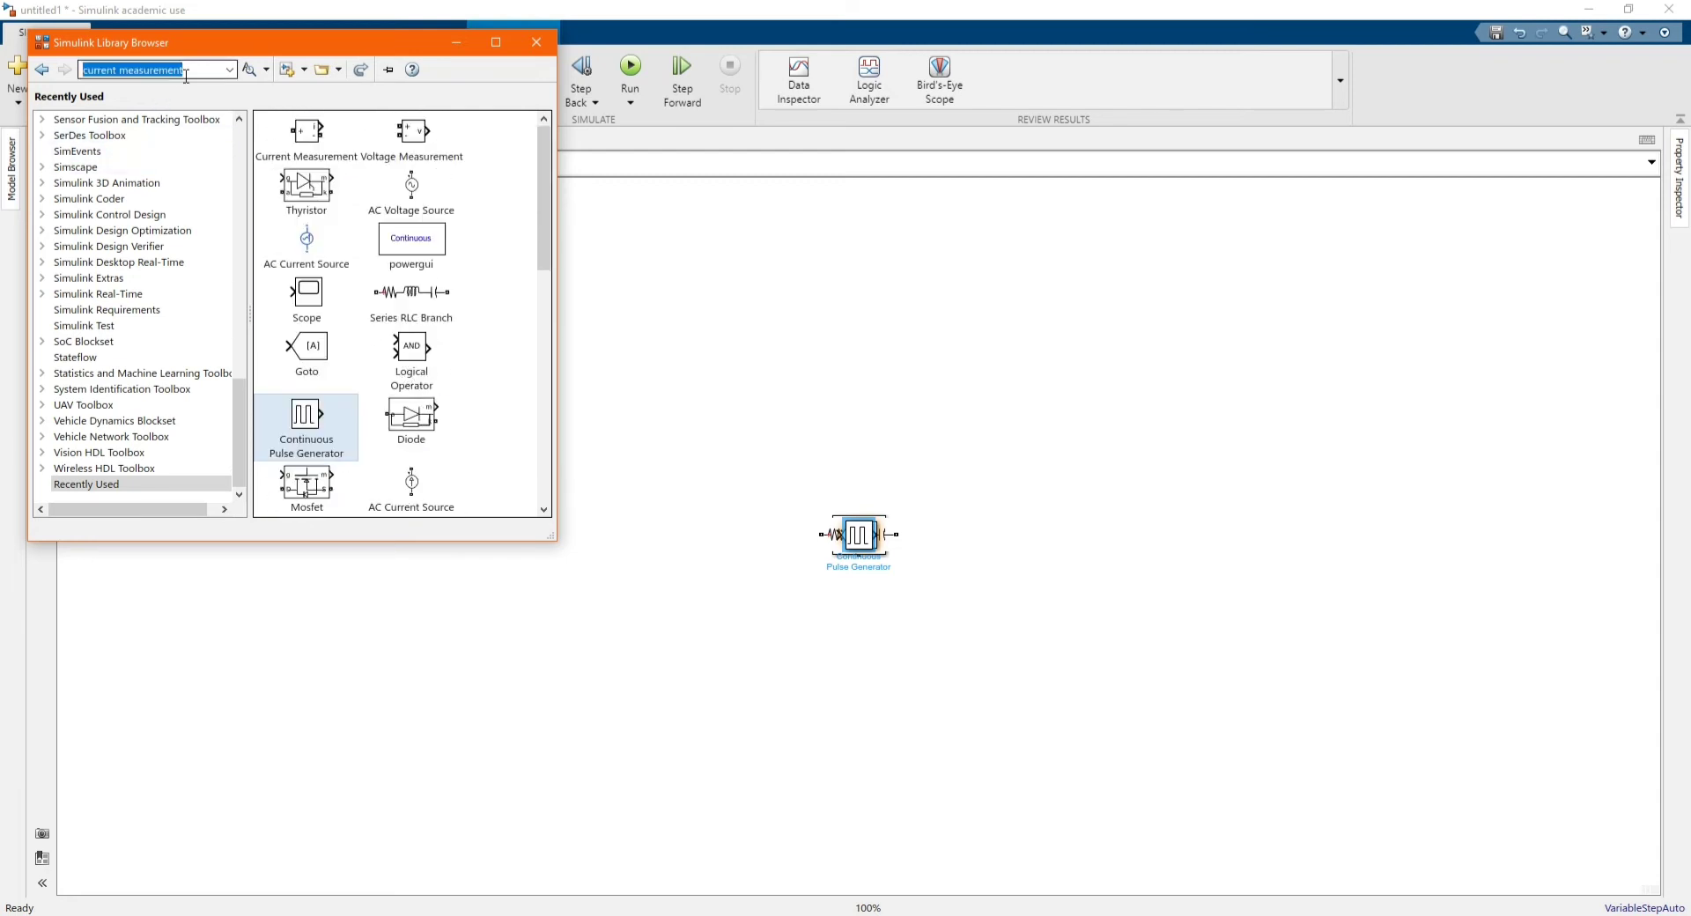
{"action": "type", "text": "gate"}
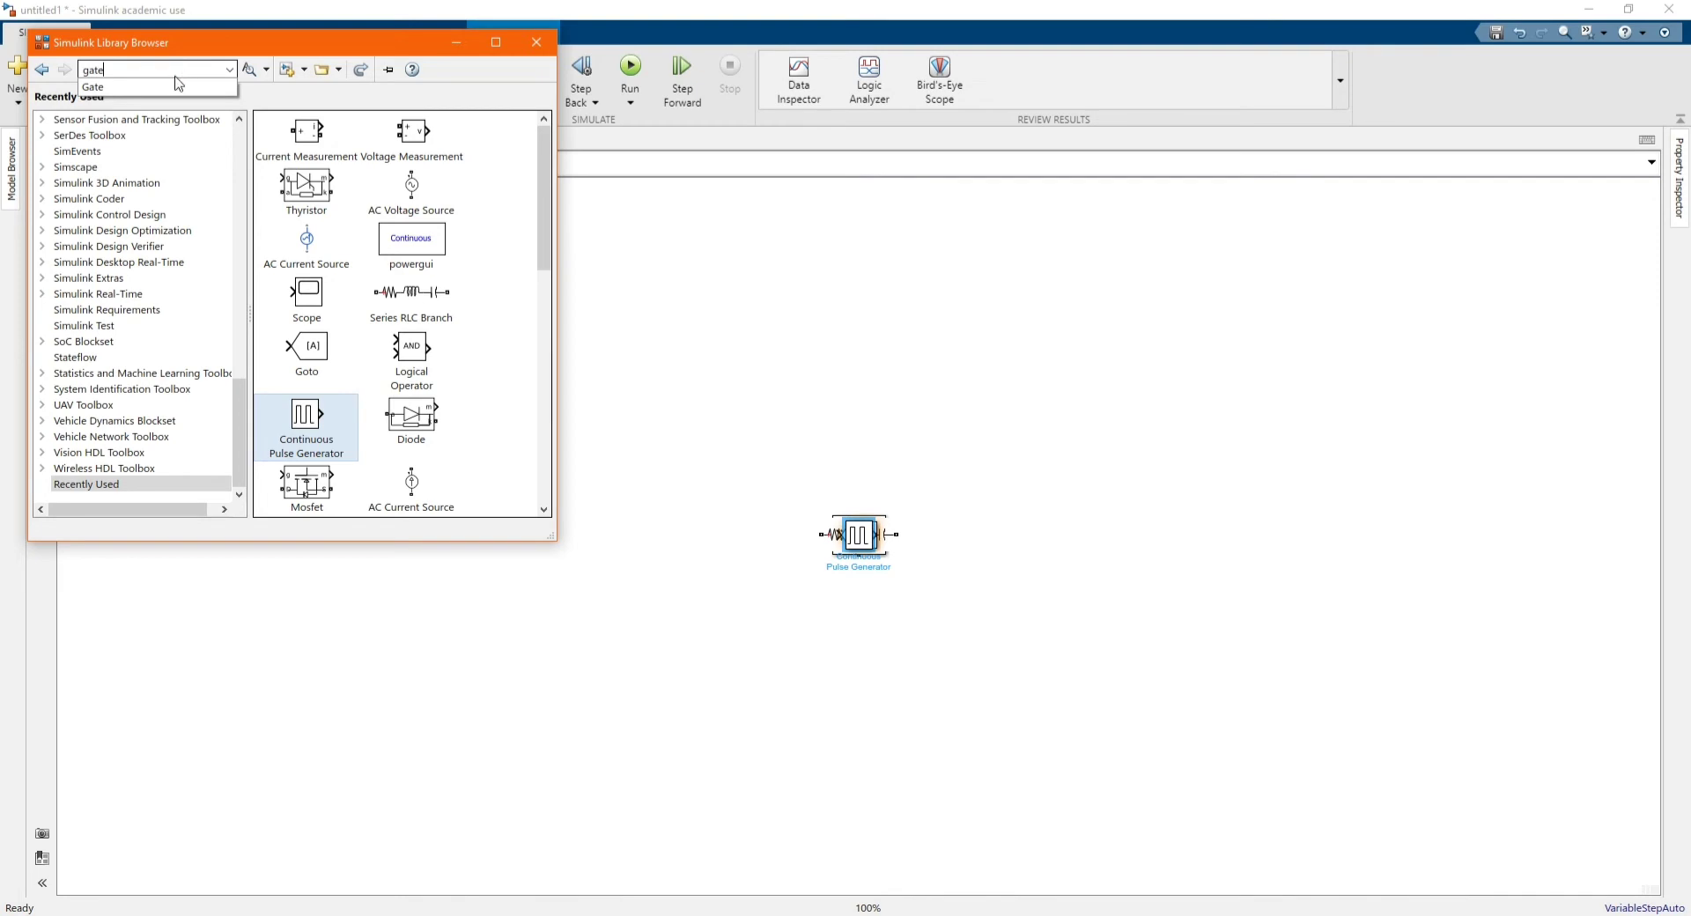
{"action": "key", "text": "Return"}
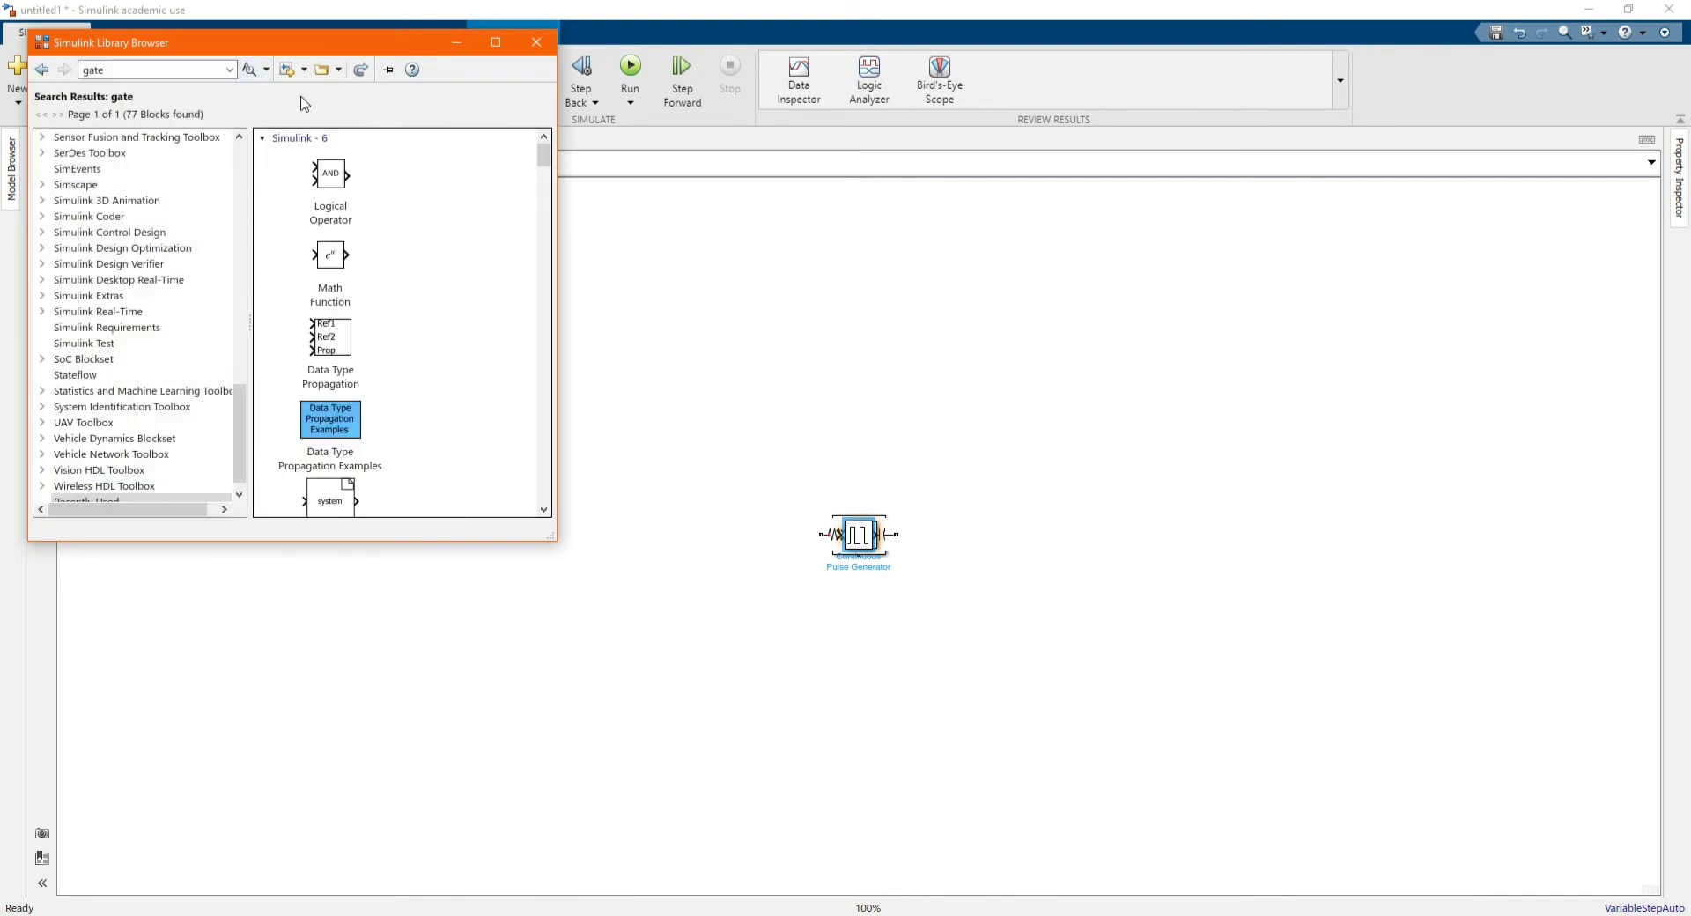
{"action": "right_click", "coordinate": [338, 182]}
{"action": "left_click", "coordinate": [373, 196]}
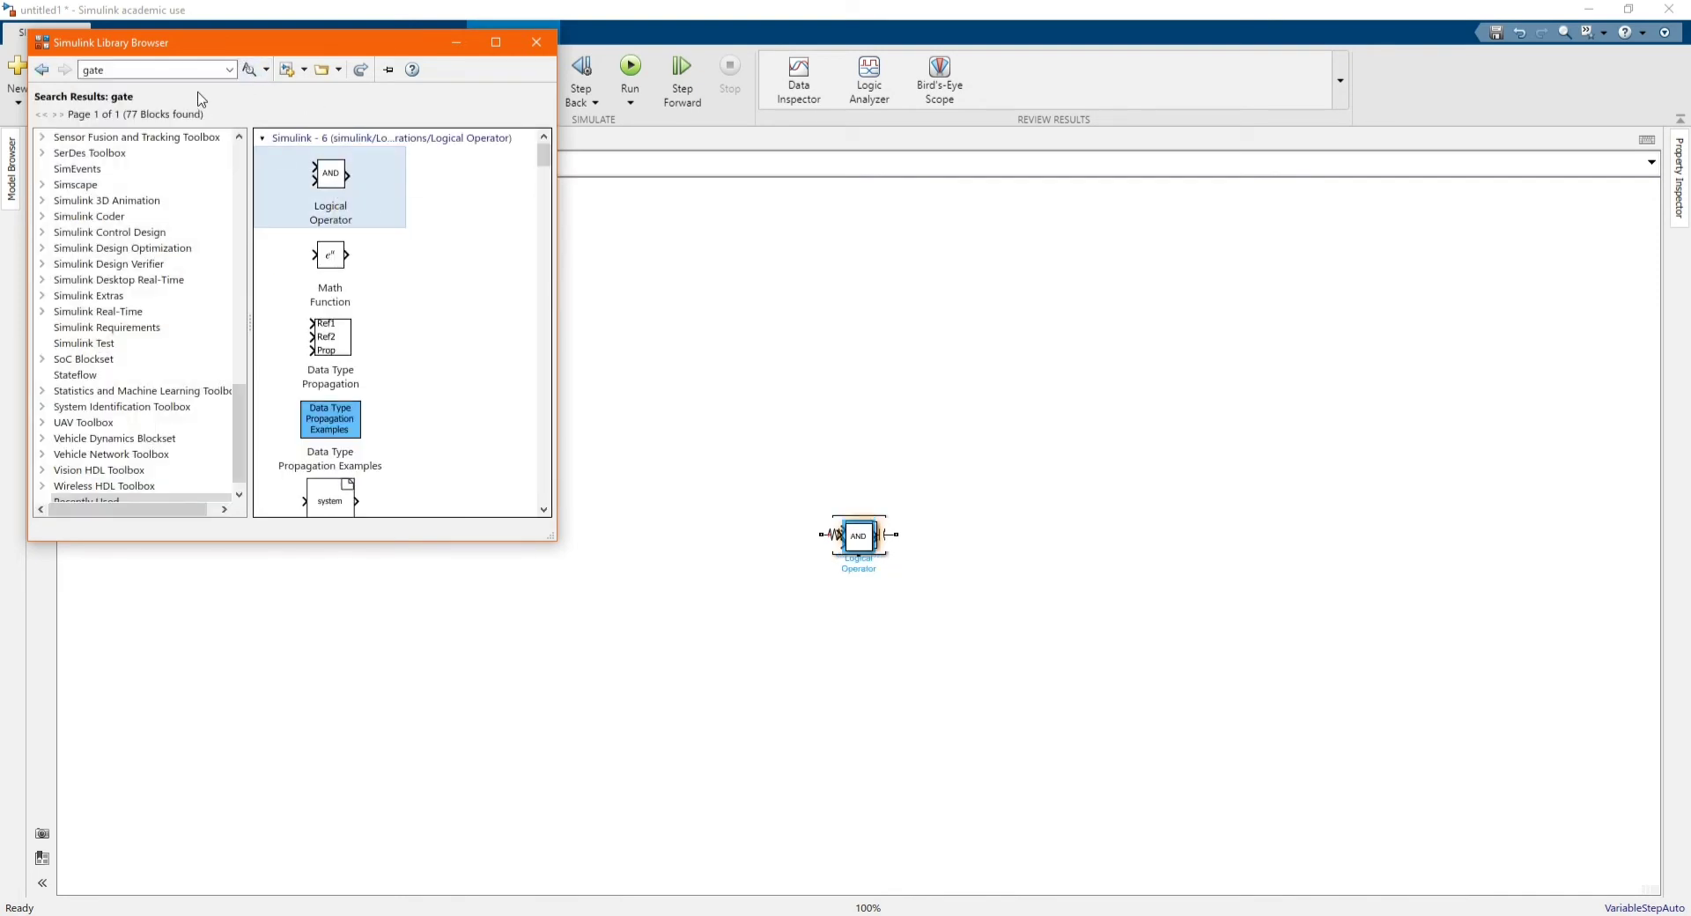
- Search the block library for "Powergui", add the powergui block to the model and minimize the library browser
{"action": "left_click", "coordinate": [158, 70]}
{"action": "type", "text": "powe"}
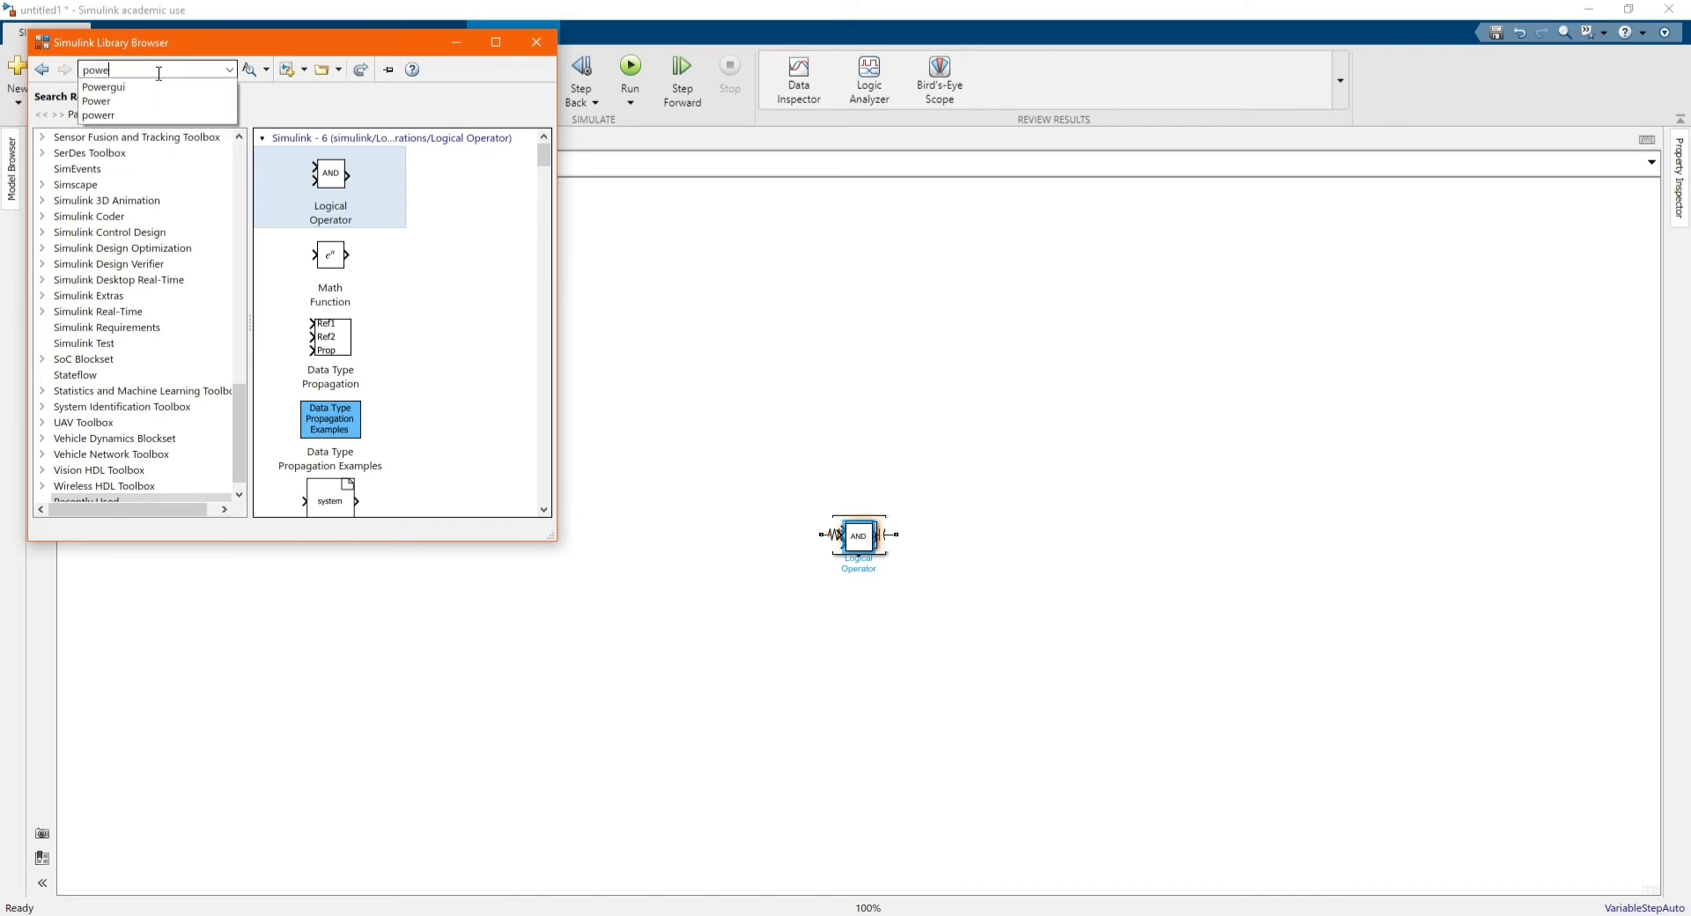
{"action": "type", "text": "rgu"}
{"action": "key", "text": "Down"}
{"action": "key", "text": "Return"}
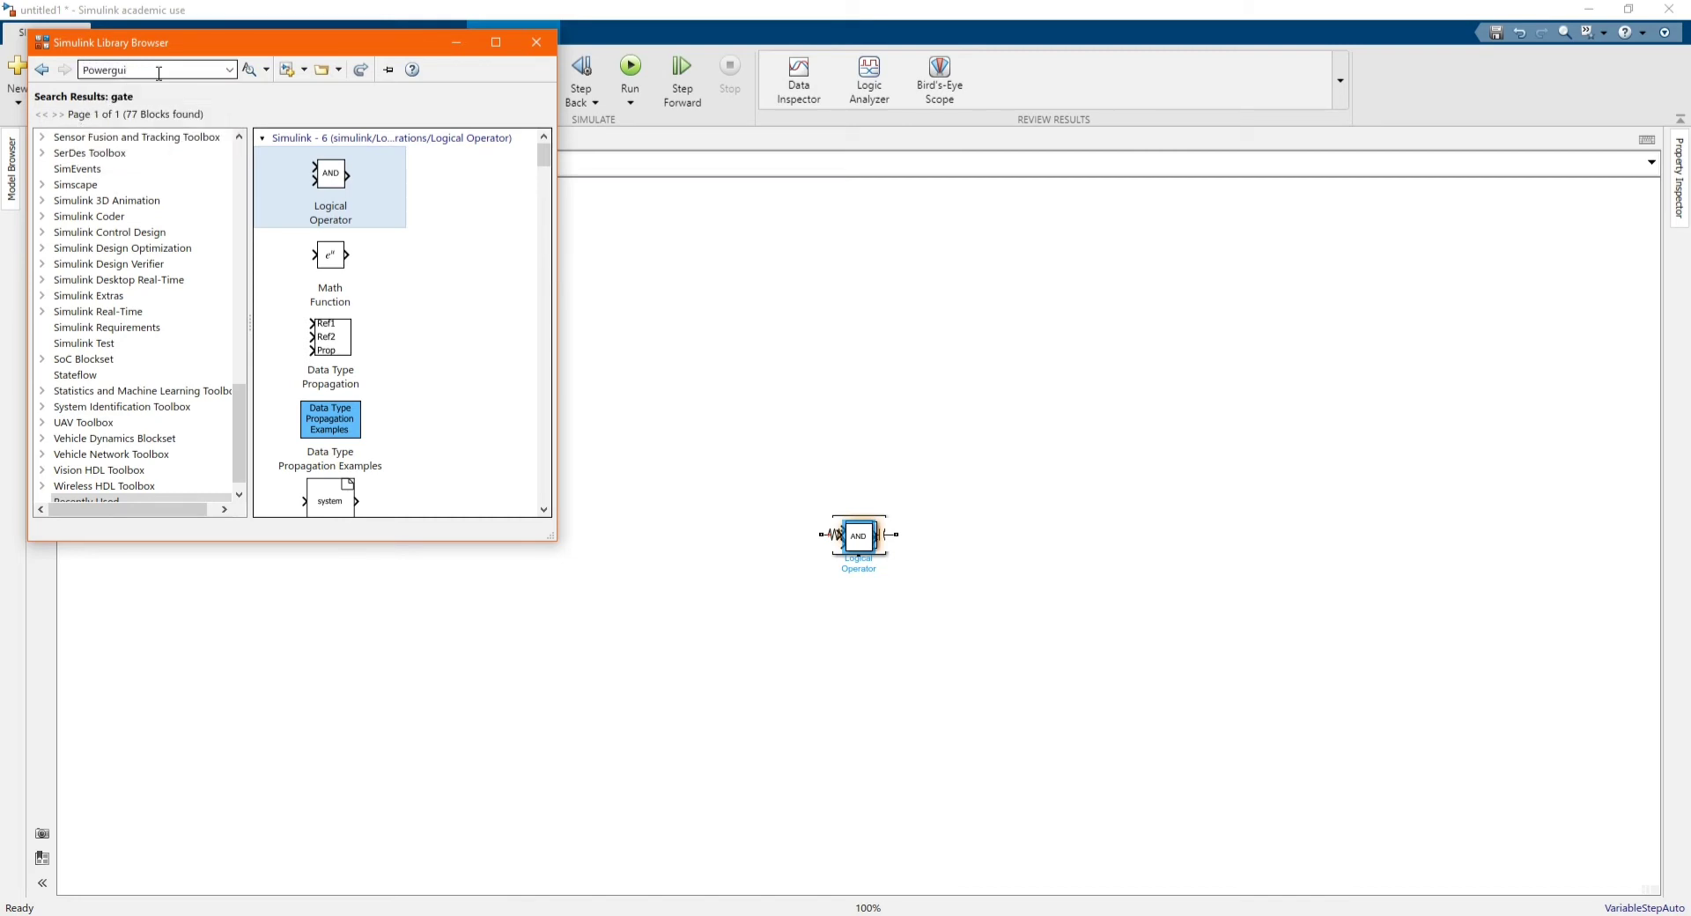
{"action": "left_click", "coordinate": [250, 70]}
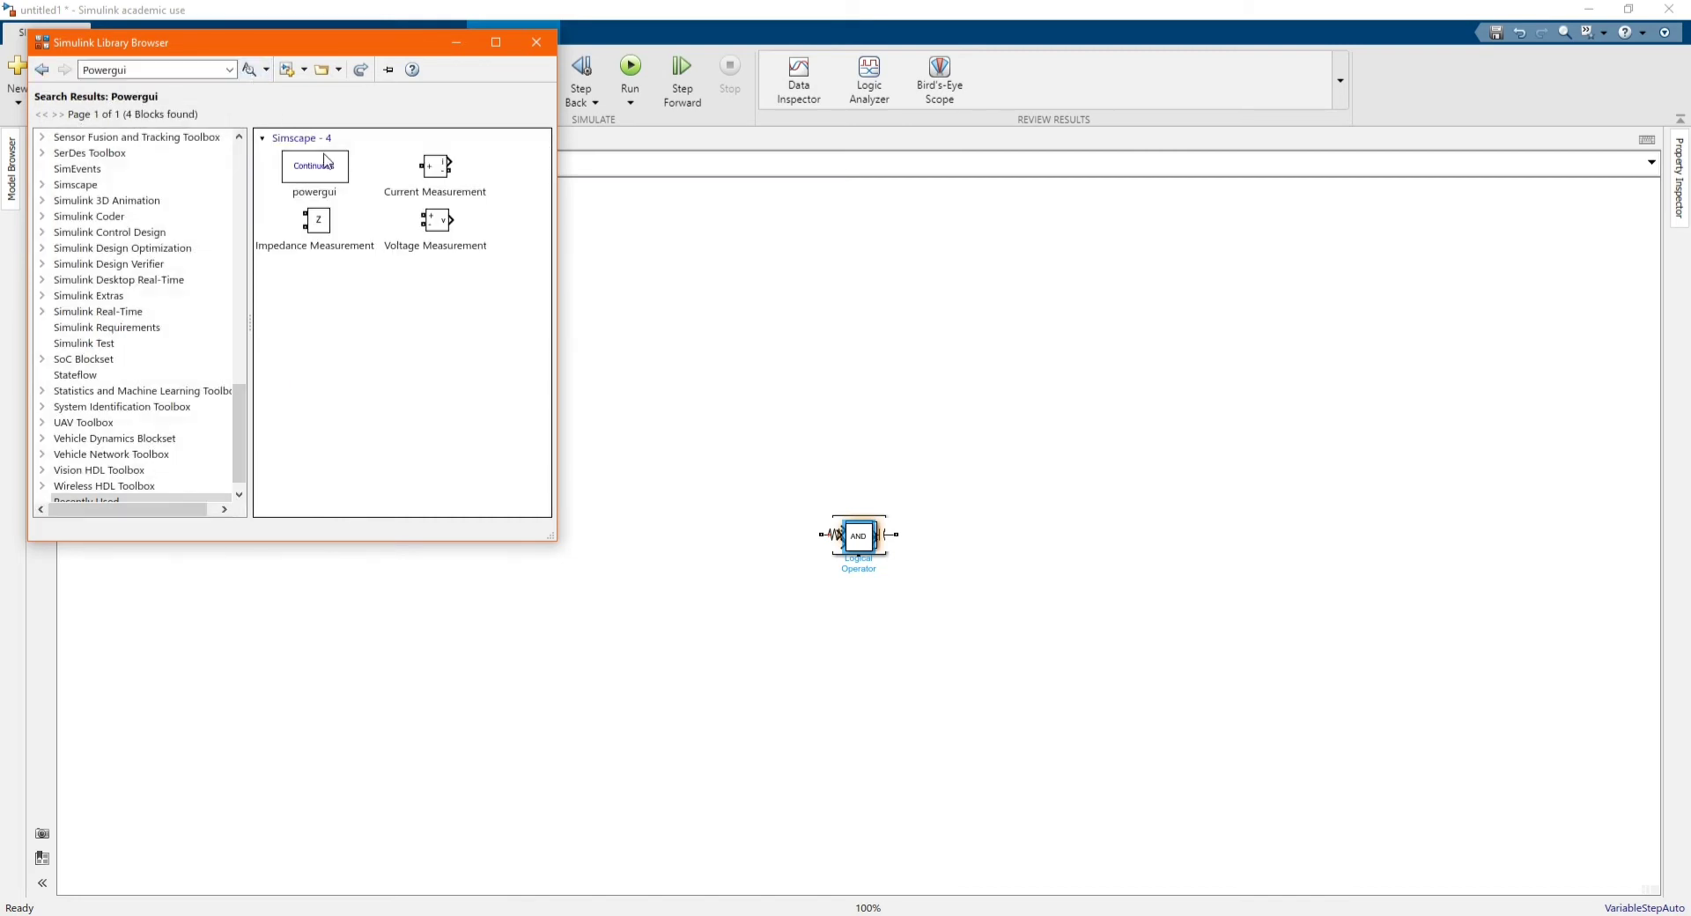
{"action": "right_click", "coordinate": [322, 177]}
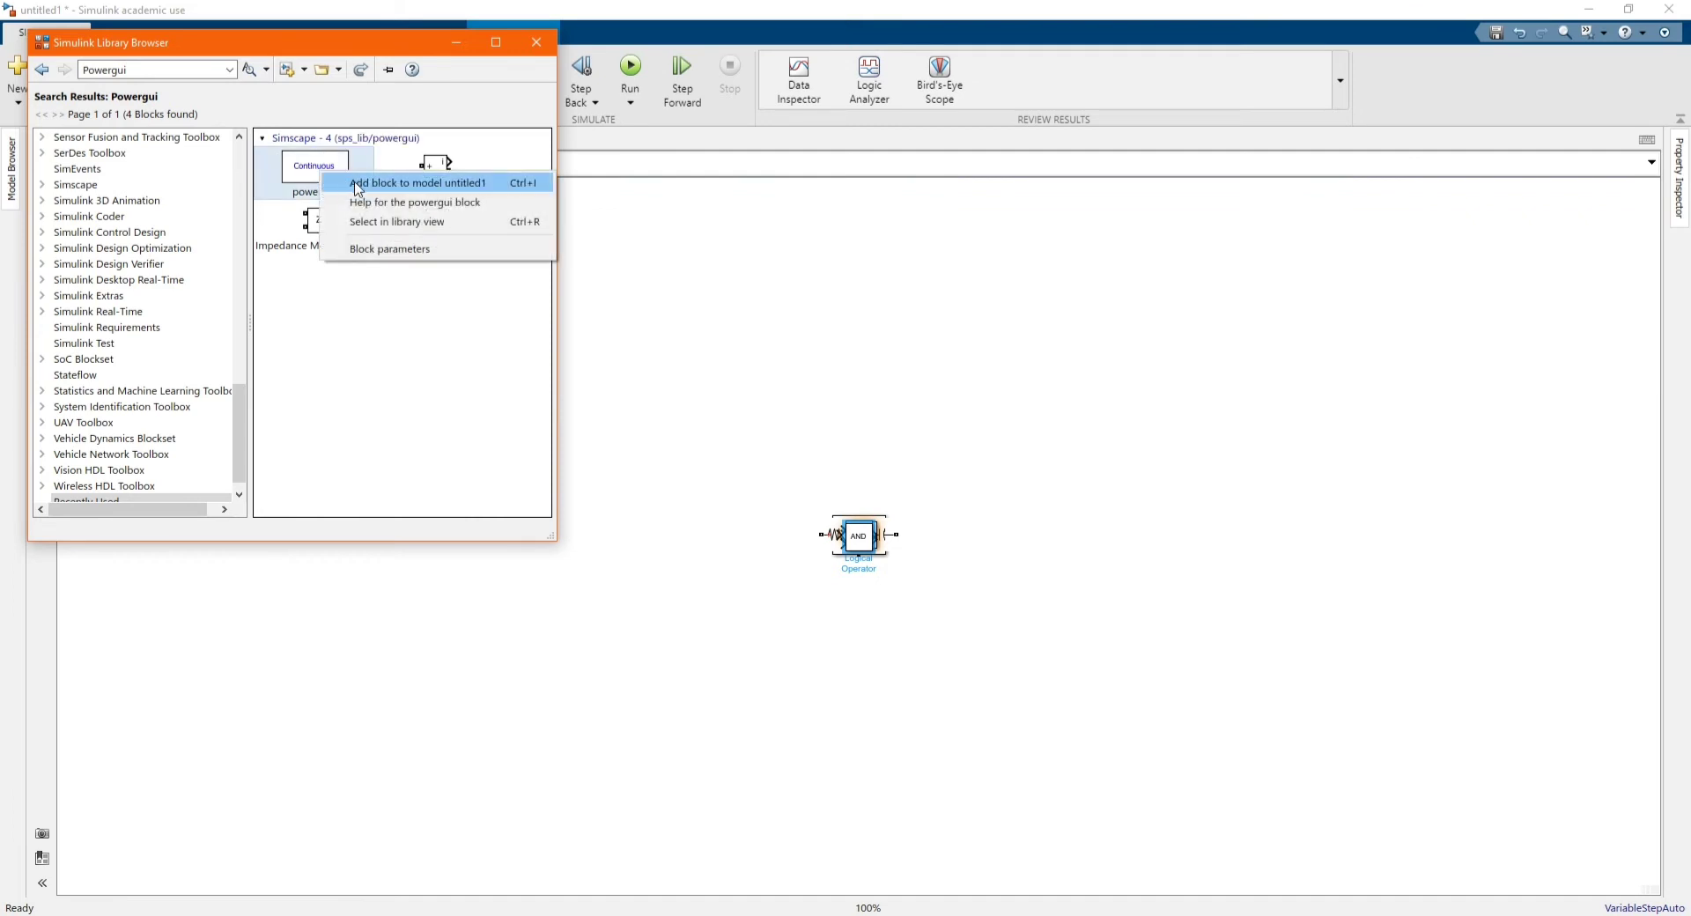
{"action": "left_click", "coordinate": [359, 183]}
{"action": "left_click", "coordinate": [456, 42]}
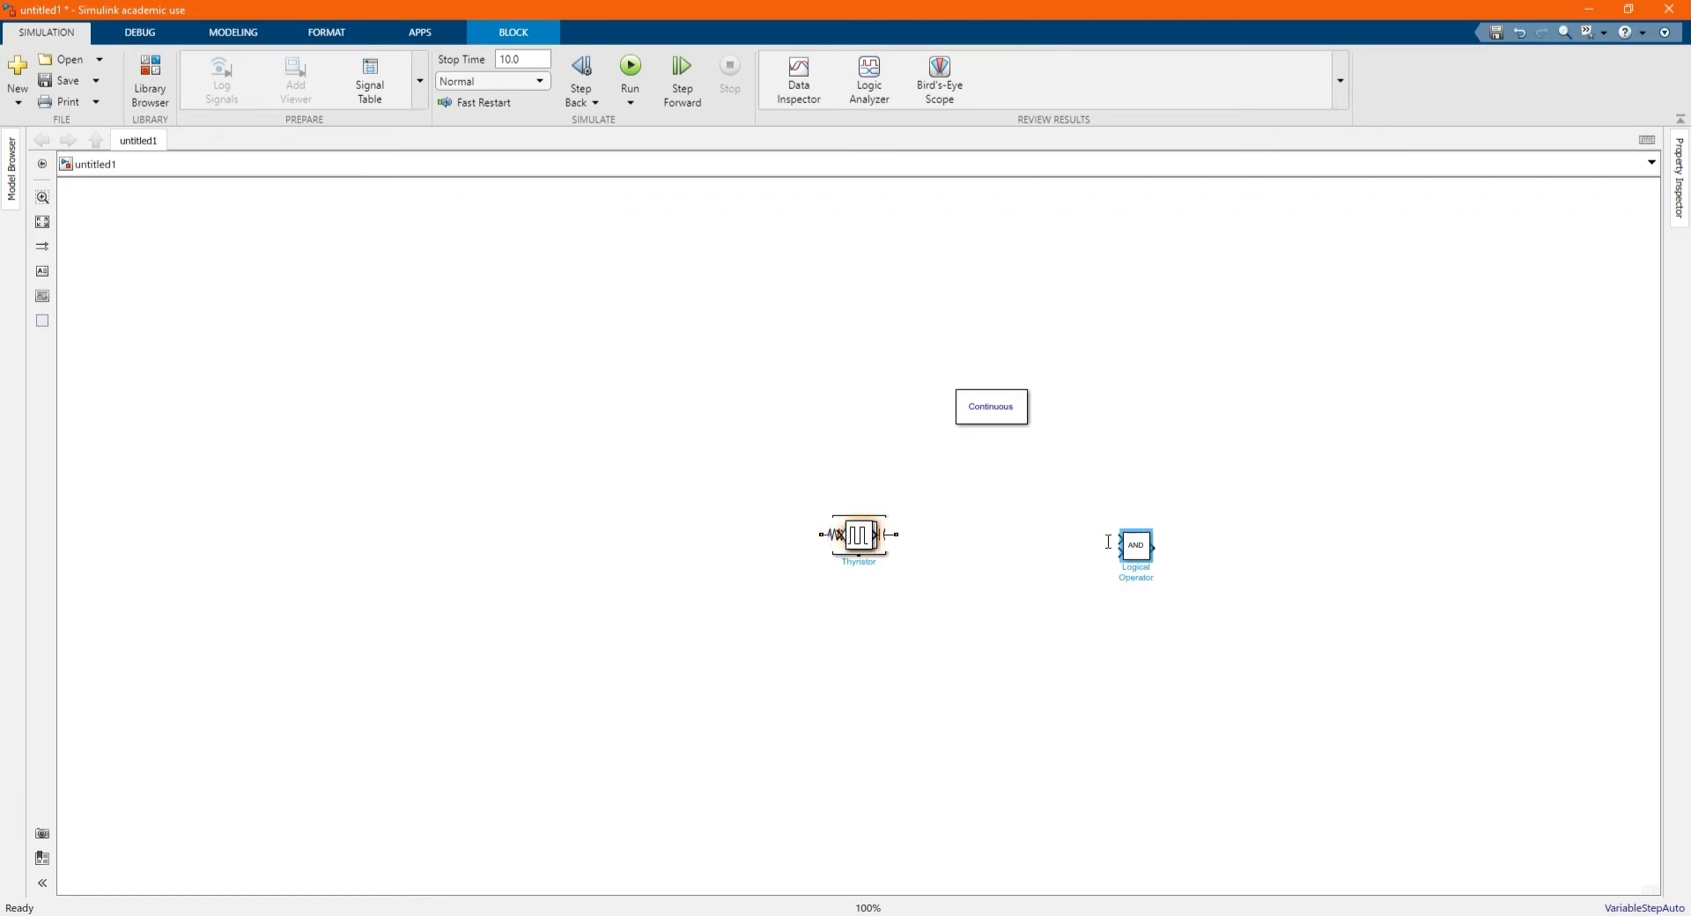
- Pull the Pulse Generator, Goto, Scope and Series RLC Branch blocks off the central stack into free areas of the canvas
{"action": "left_click_drag", "start_coordinate": [865, 540], "coordinate": [468, 460]}
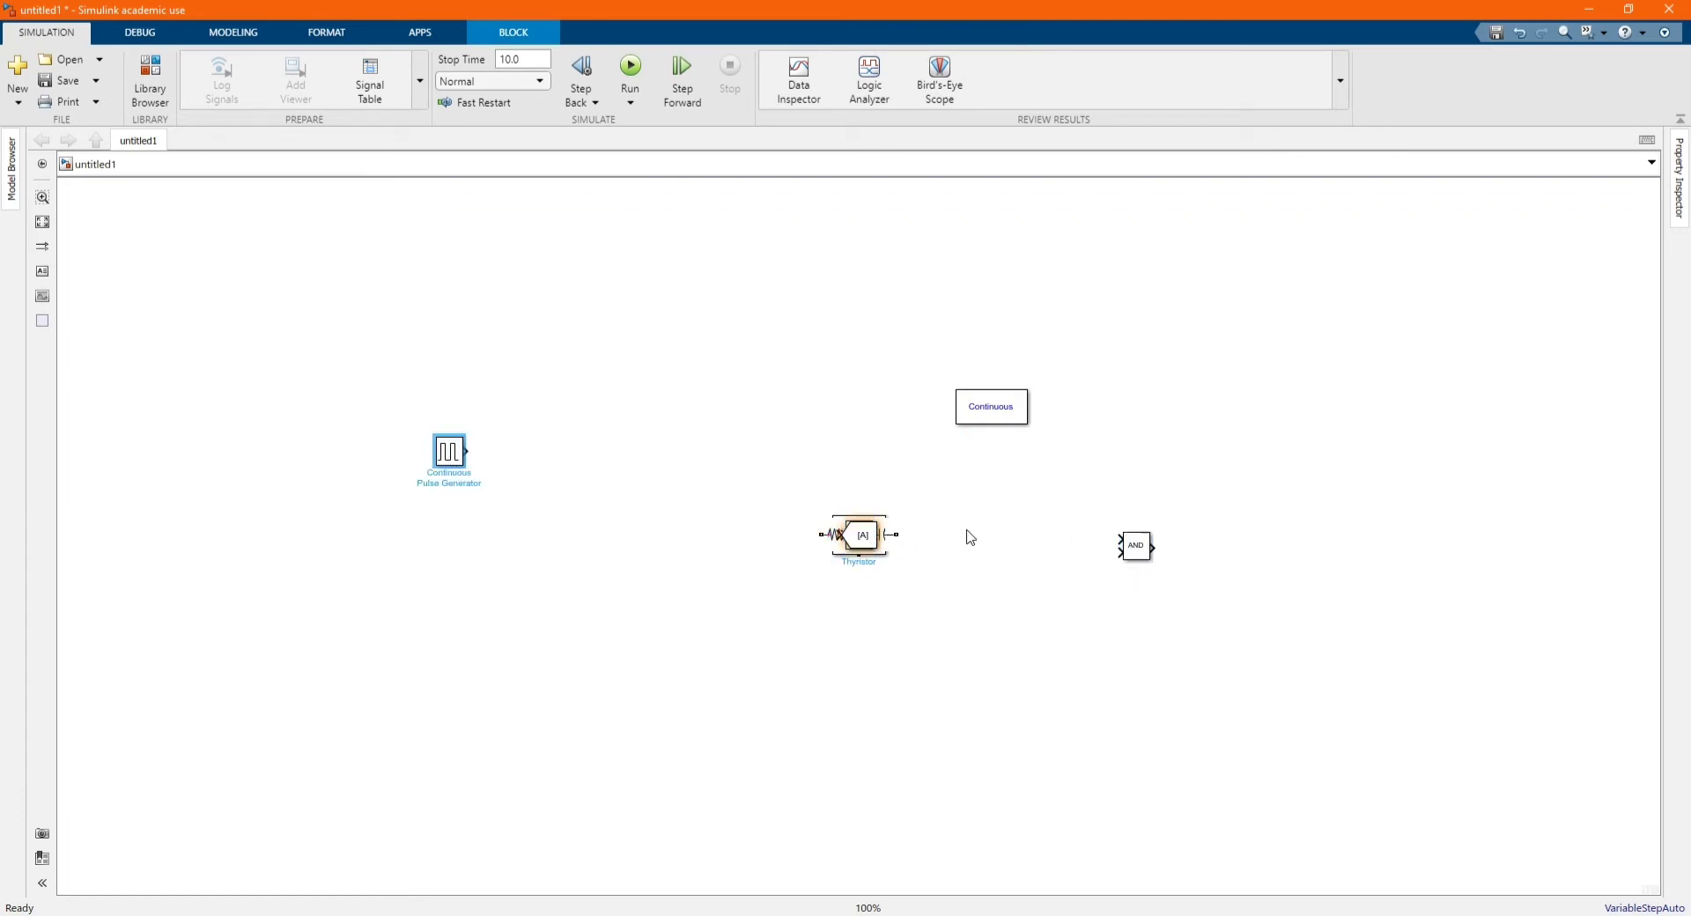
{"action": "left_click", "coordinate": [862, 536]}
{"action": "left_click_drag", "start_coordinate": [862, 535], "coordinate": [1251, 452]}
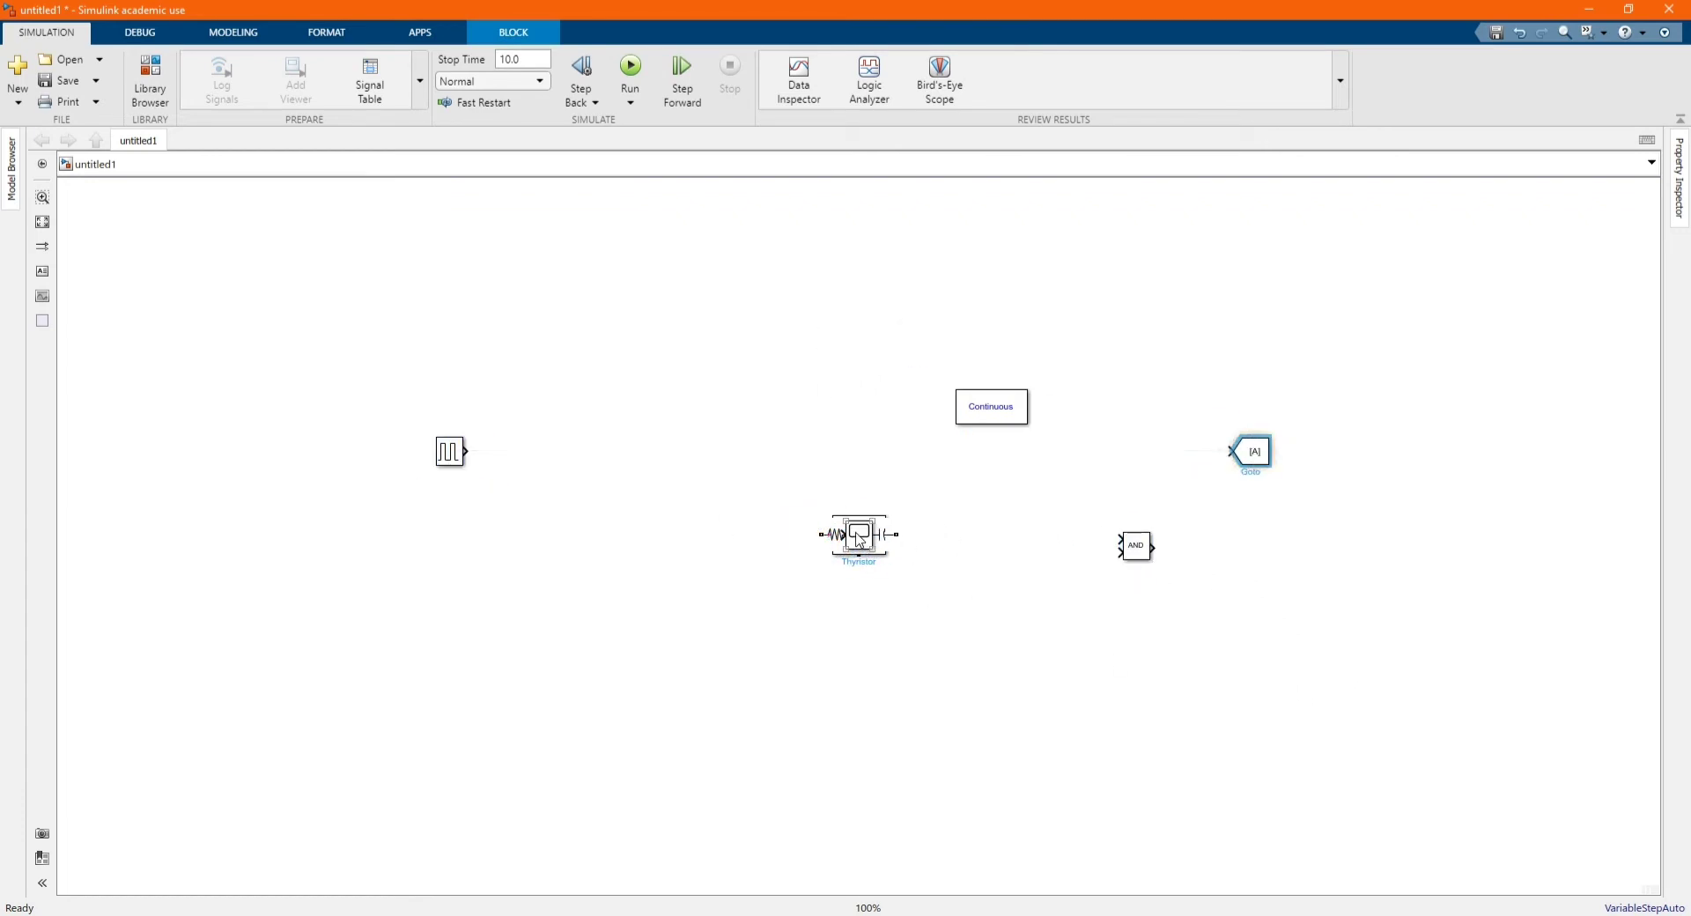
{"action": "left_click_drag", "start_coordinate": [861, 536], "coordinate": [876, 387]}
- Set the Series RLC Branch to branch type R with a resistance of 8 ohms
{"action": "double_click", "coordinate": [876, 384]}
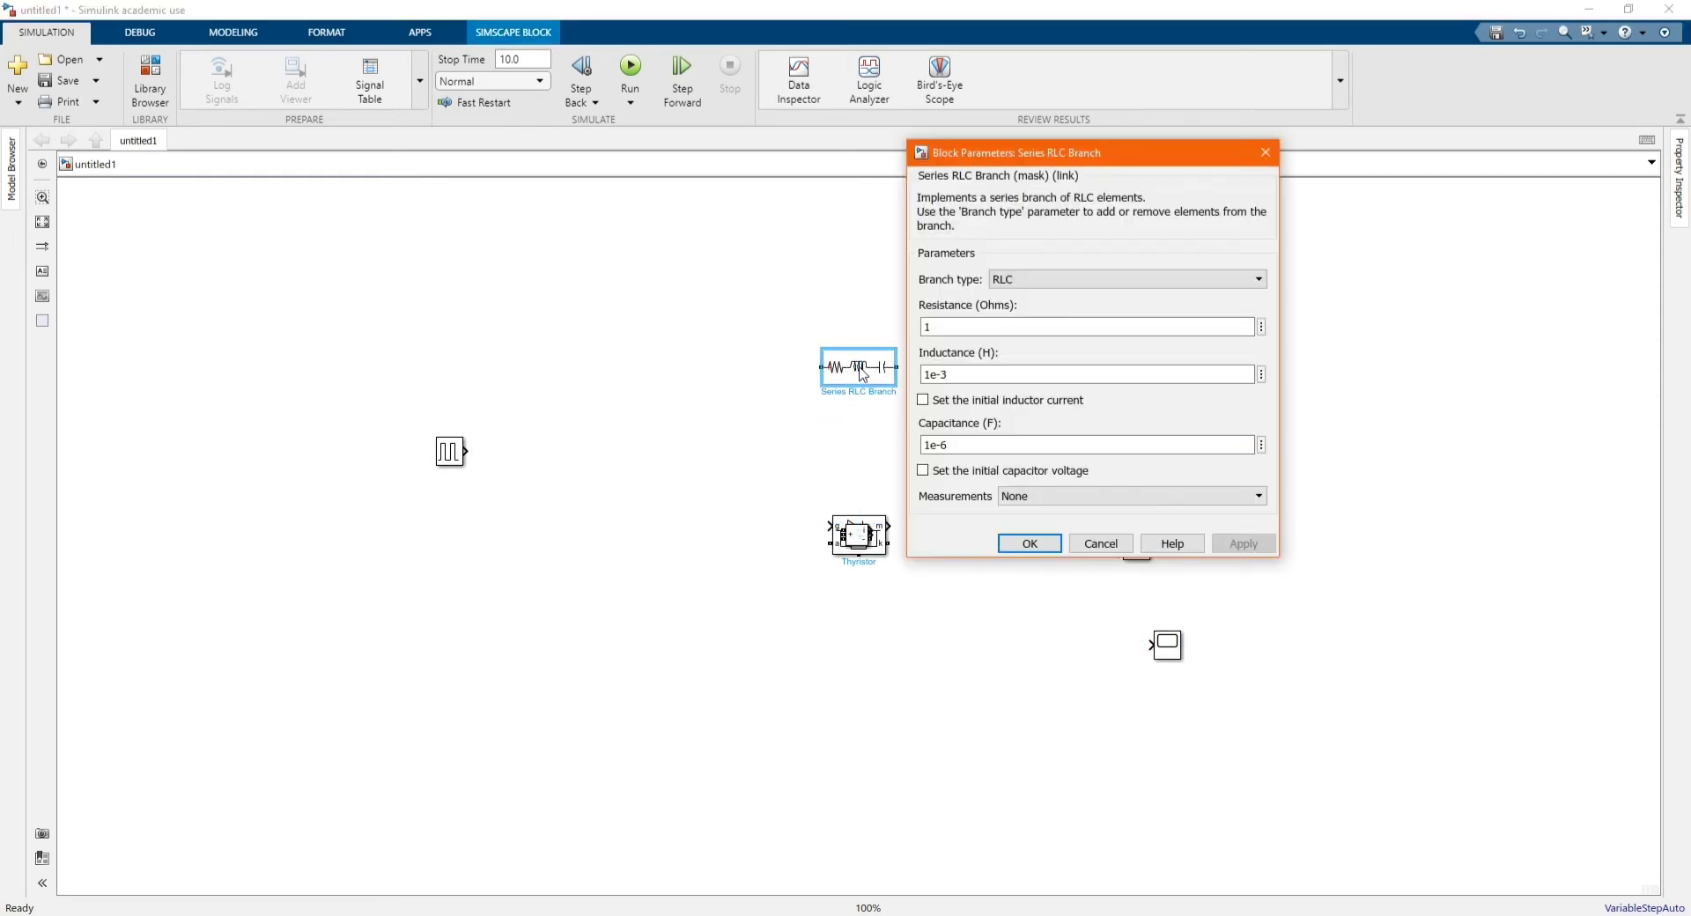
{"action": "left_click", "coordinate": [1022, 280]}
{"action": "left_click", "coordinate": [1026, 321]}
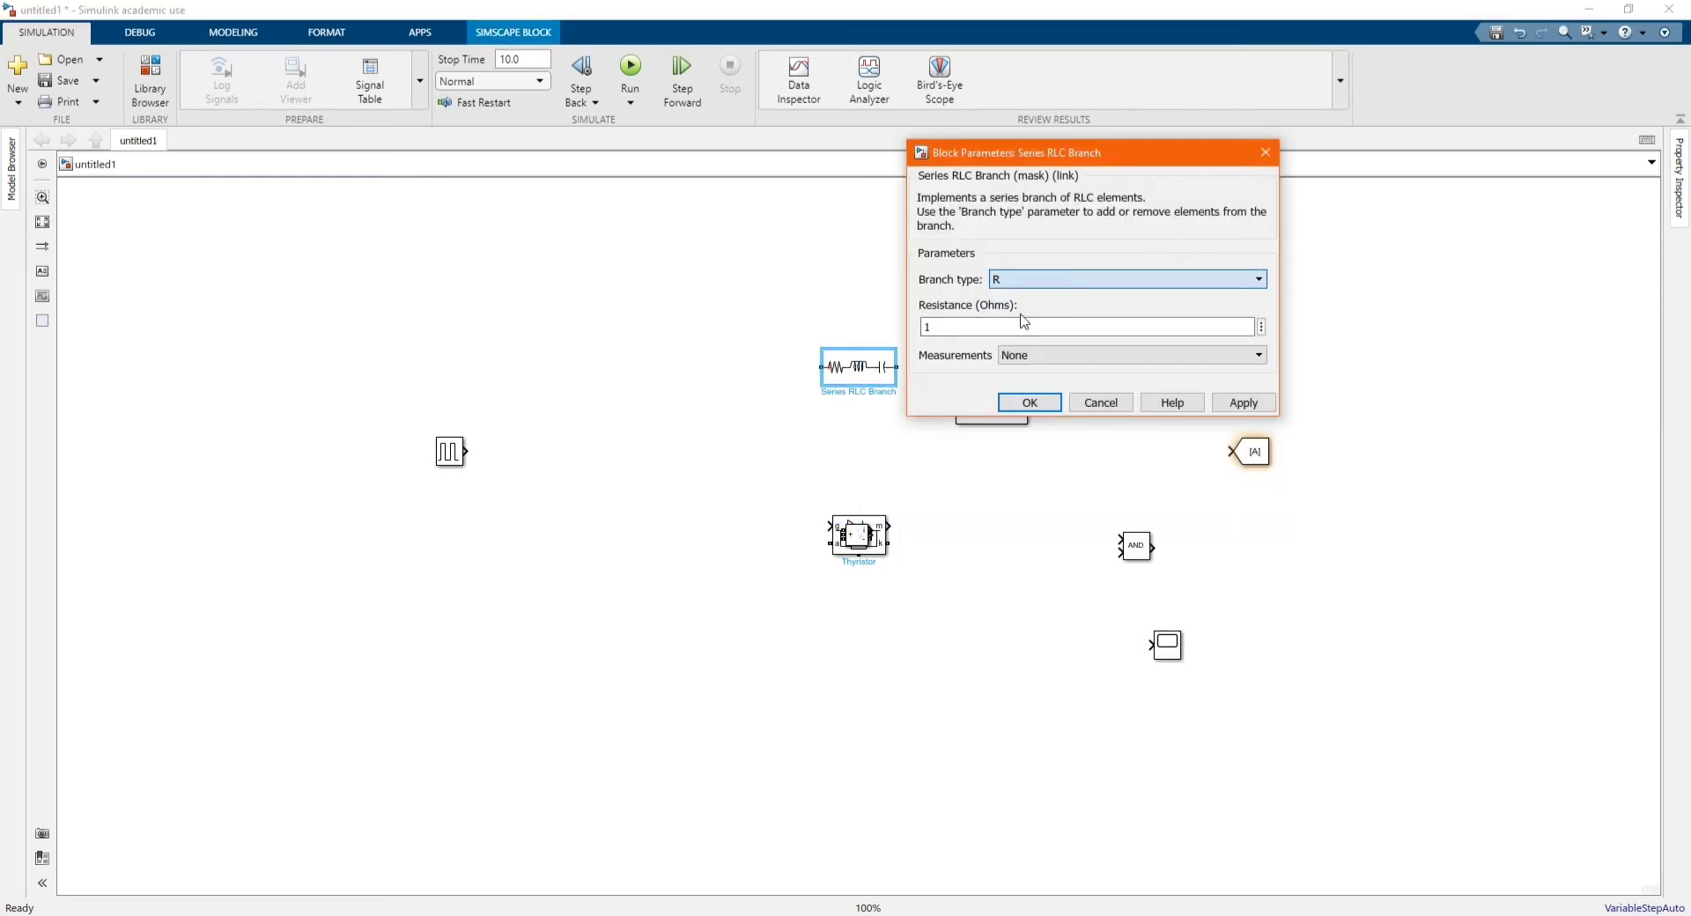
{"action": "double_click", "coordinate": [994, 322]}
{"action": "type", "text": "8"}
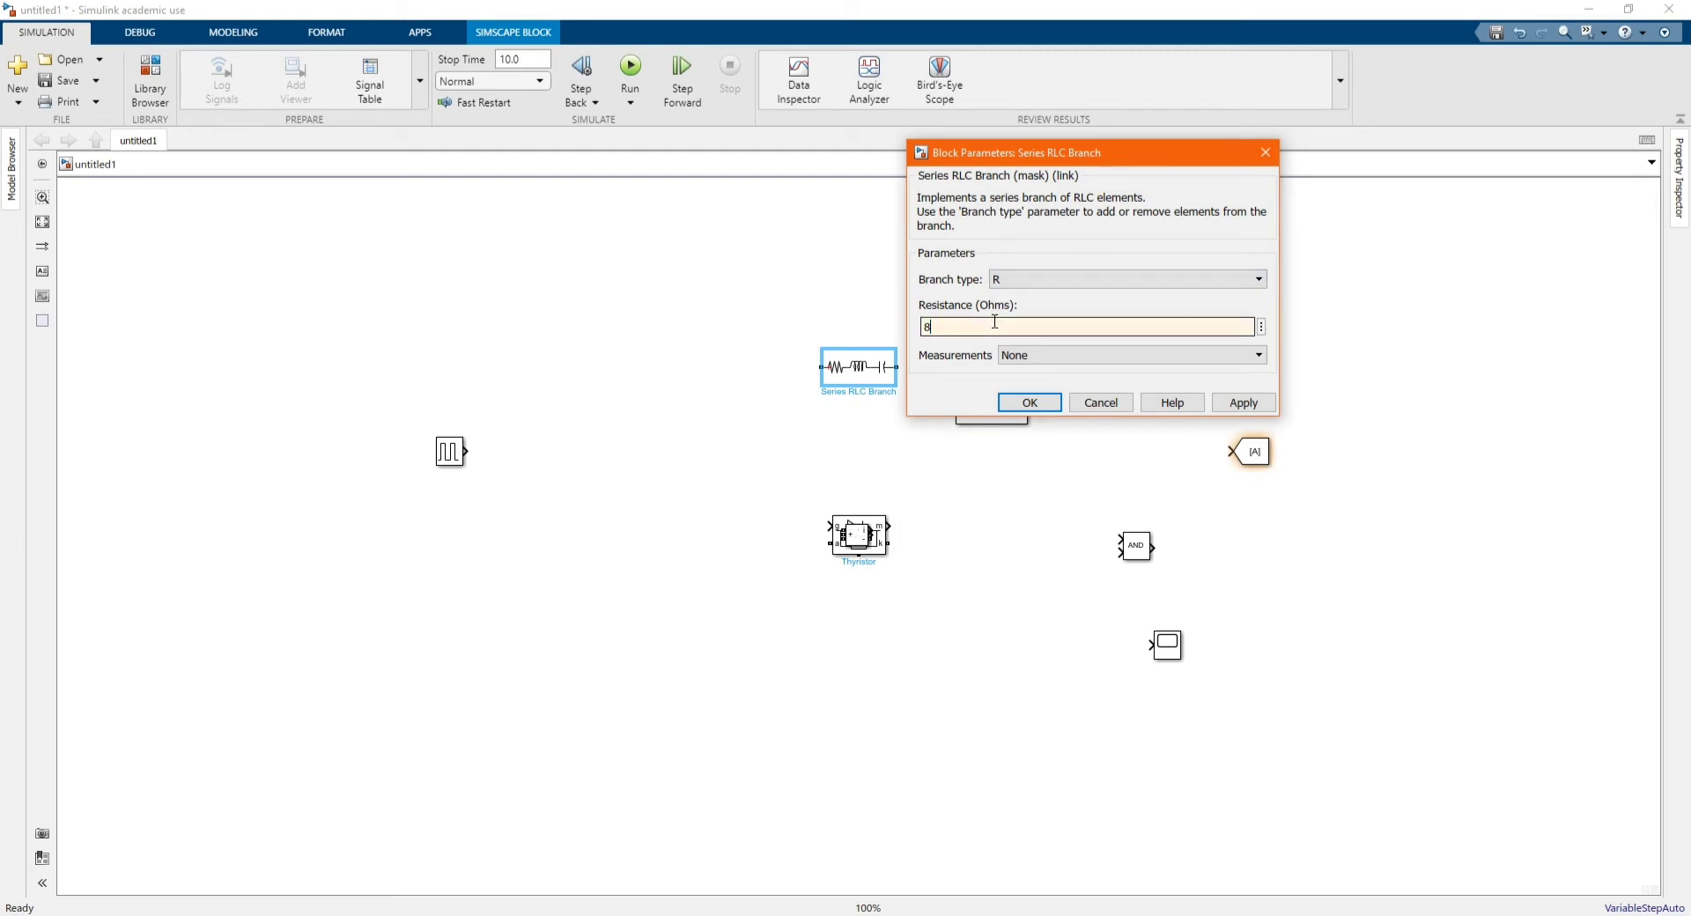
{"action": "key", "text": "Return"}
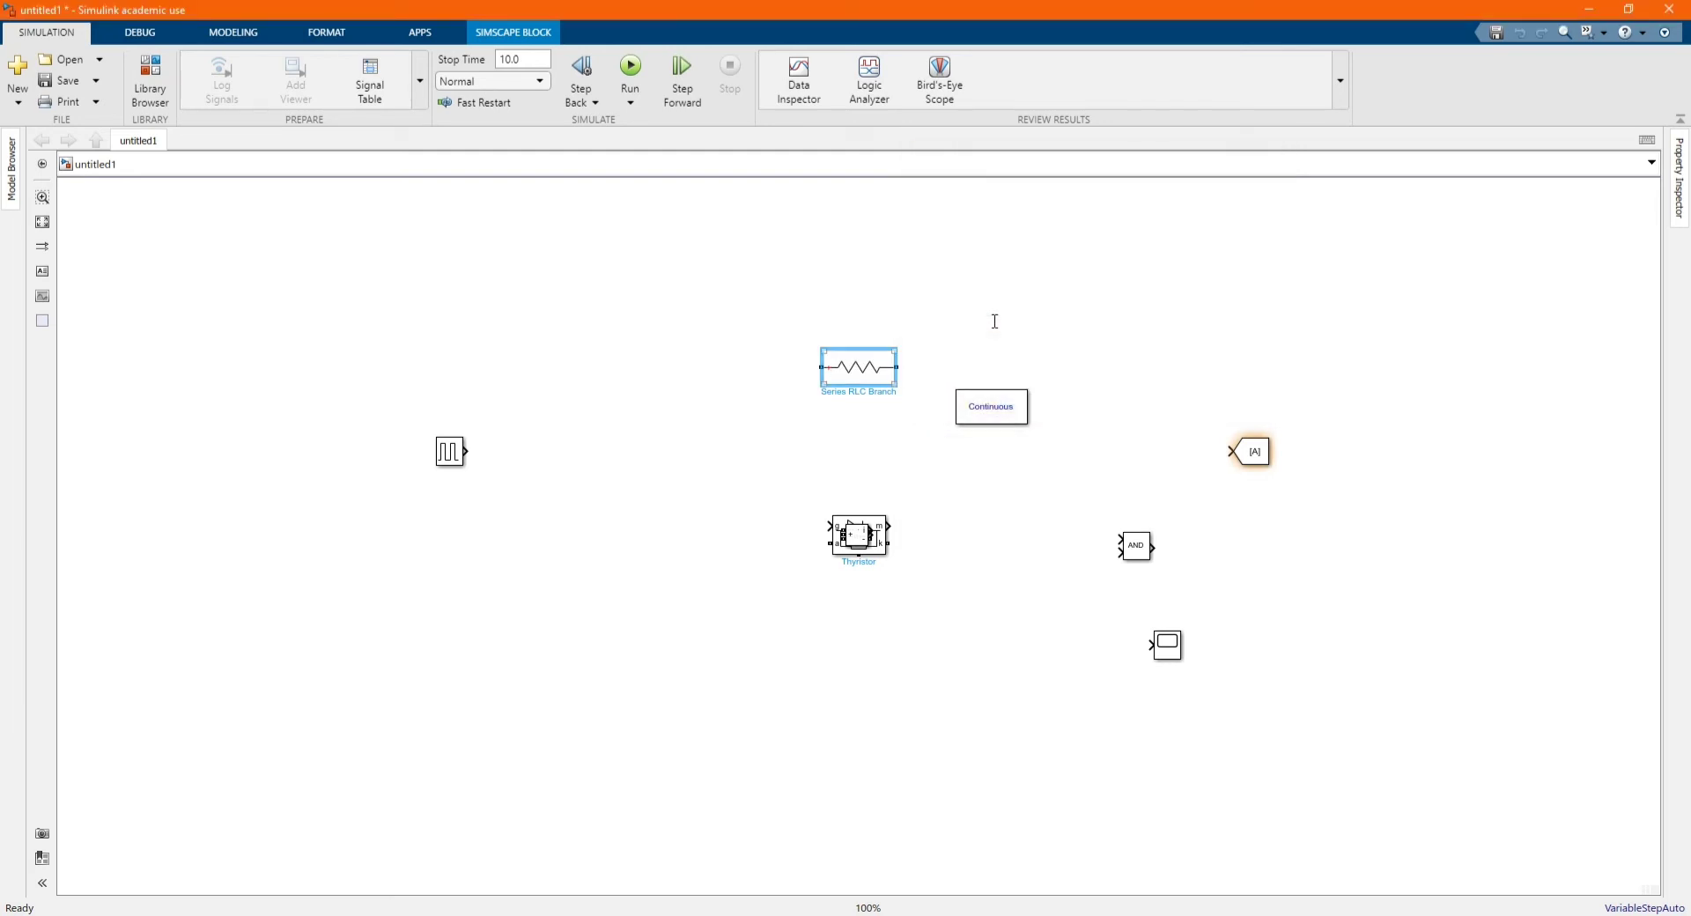
- Rotate the resistor branch to vertical and spread it and the current and voltage measurement blocks away from the stack
{"action": "key", "text": "ctrl+r"}
{"action": "left_click_drag", "start_coordinate": [847, 370], "coordinate": [979, 599]}
{"action": "left_click", "coordinate": [858, 536]}
{"action": "left_click_drag", "start_coordinate": [857, 535], "coordinate": [1235, 642]}
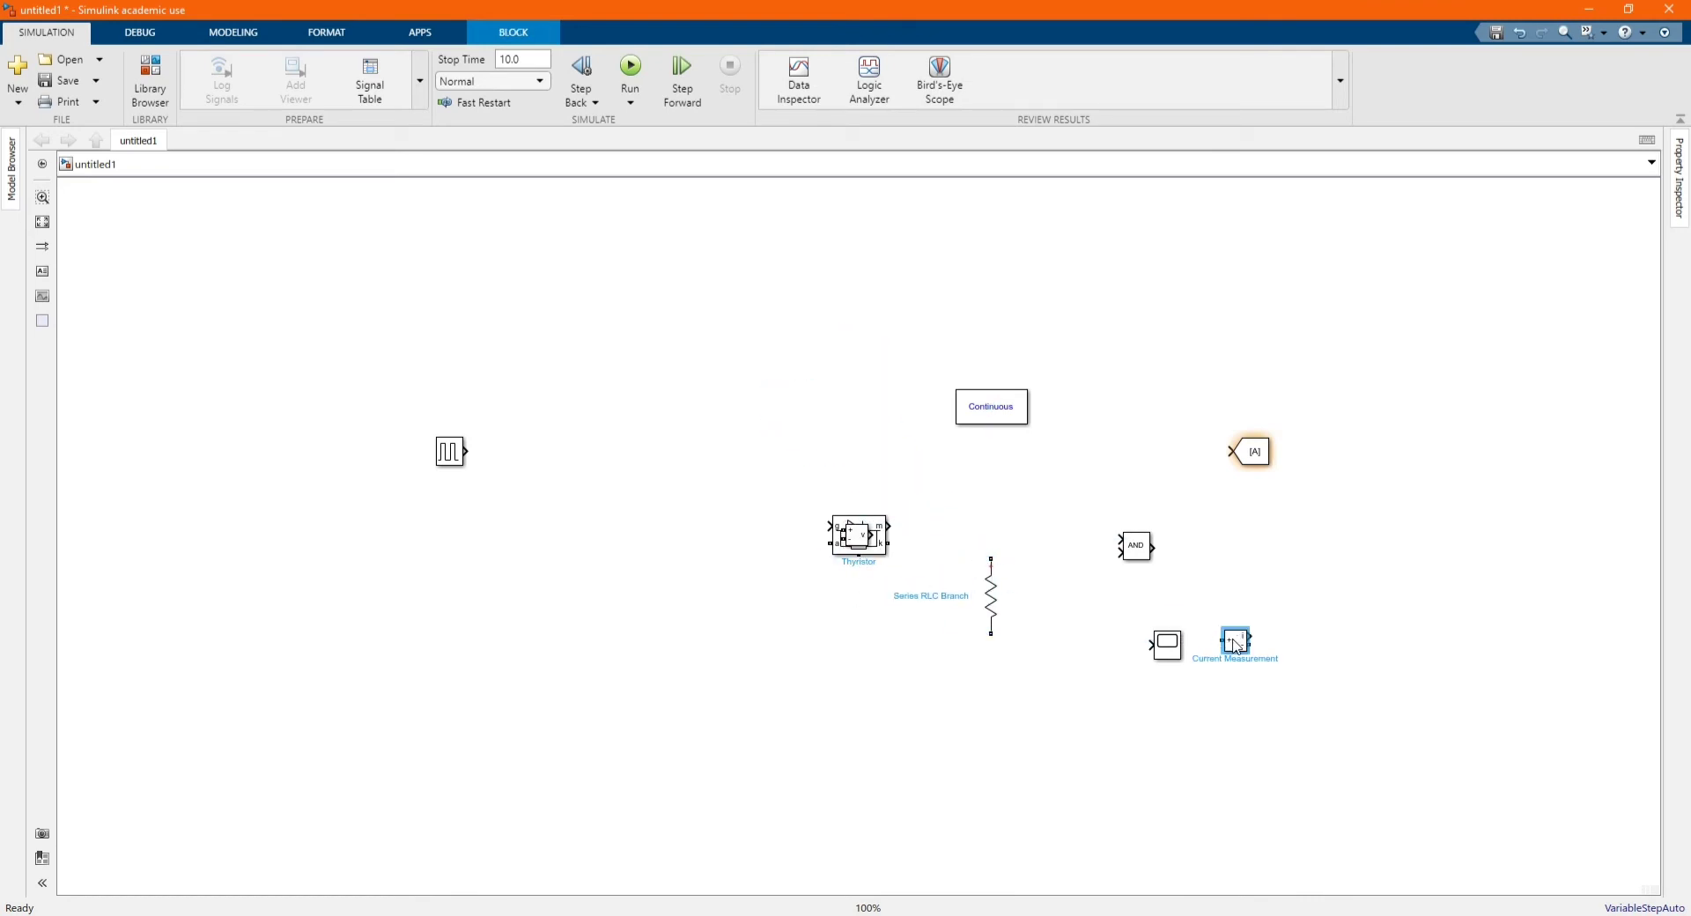
{"action": "left_click", "coordinate": [863, 537]}
{"action": "left_click_drag", "start_coordinate": [863, 537], "coordinate": [1065, 449]}
- Move the Thyristor well to the left of the AC source and rotate it so its cathode points up
{"action": "left_click", "coordinate": [858, 535]}
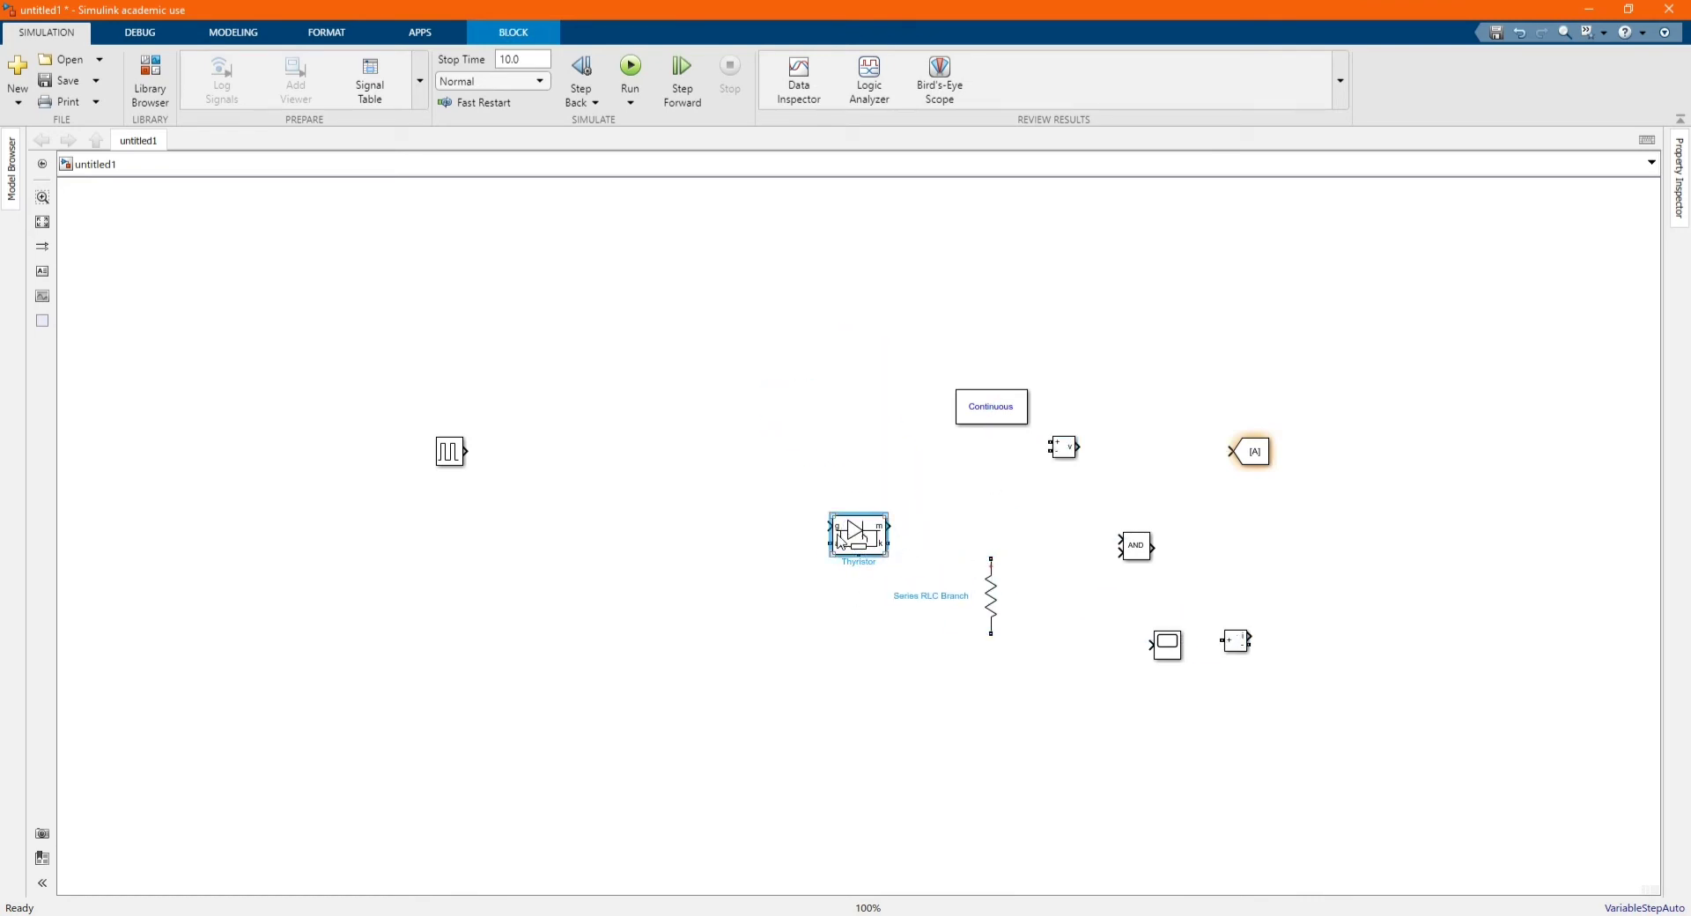
{"action": "left_click_drag", "start_coordinate": [859, 534], "coordinate": [606, 533]}
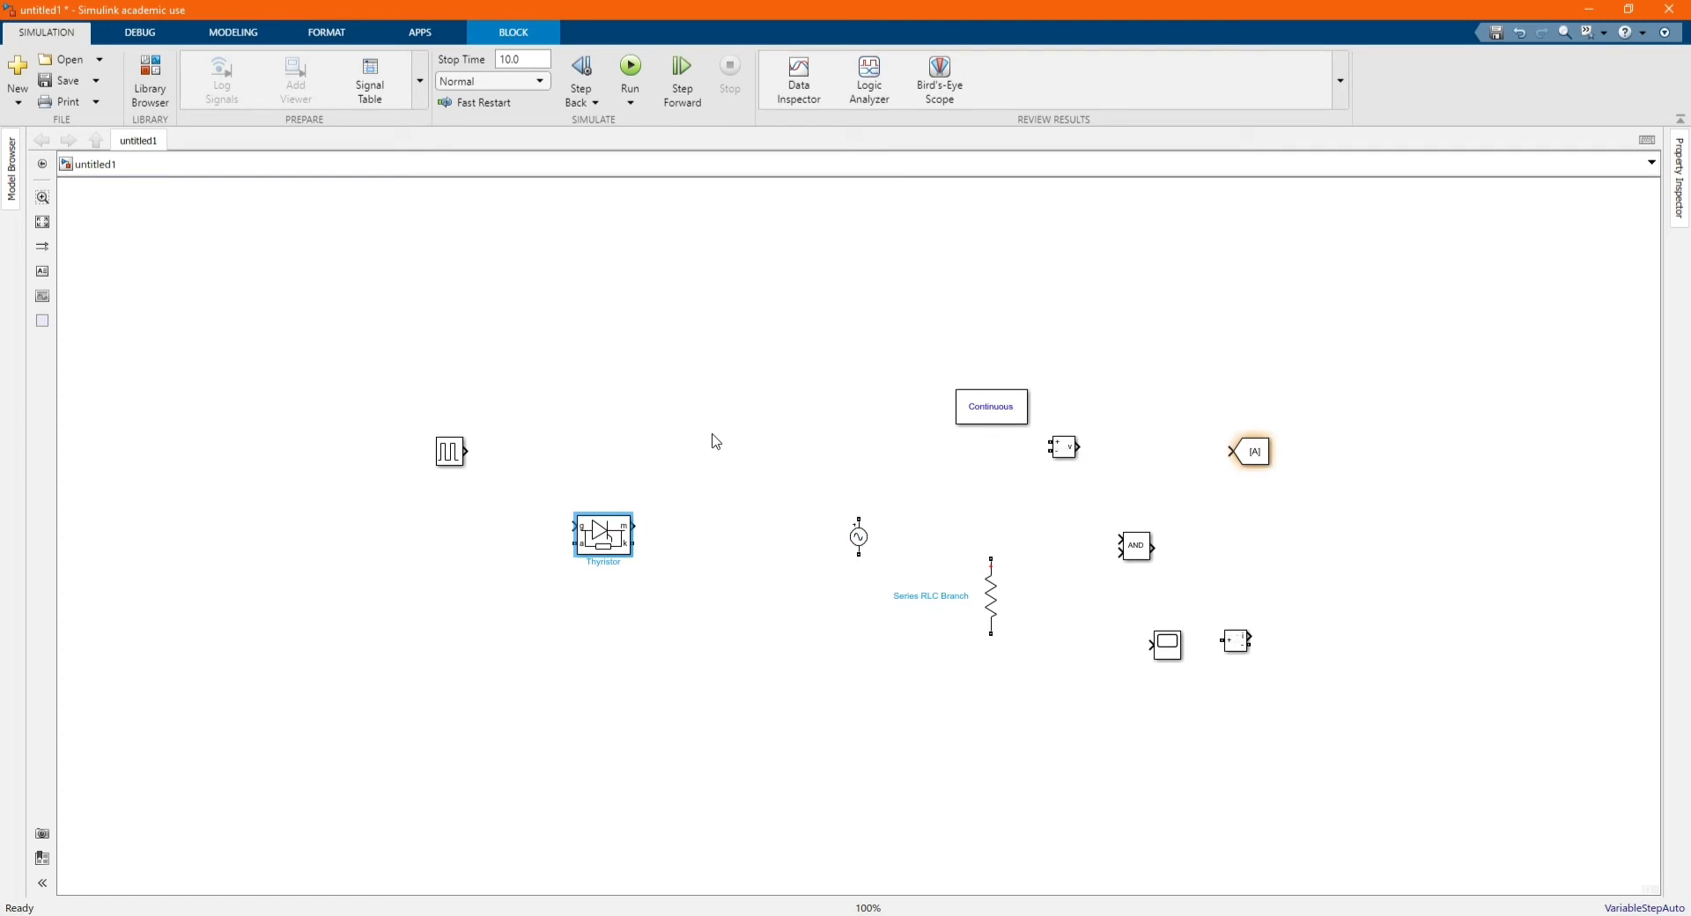
{"action": "key", "text": "ctrl+r"}
{"action": "key", "text": "ctrl+r"}
{"action": "key", "text": "ctrl+r"}
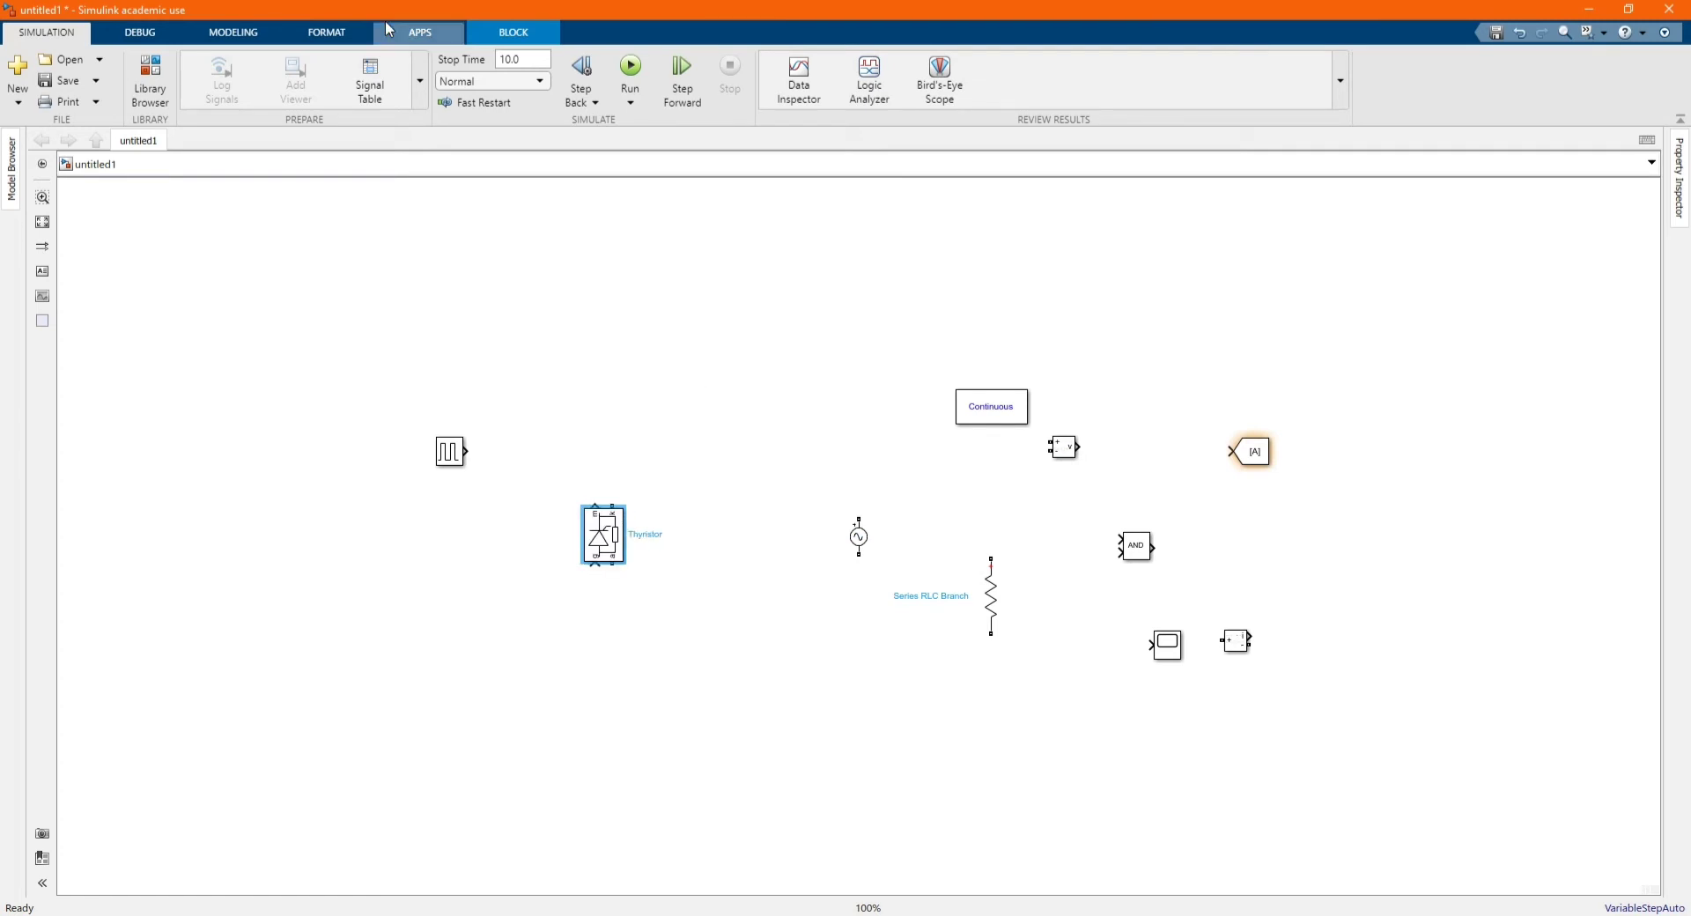
- Turn off the measurement port of the Thyristor block and apply the change
{"action": "scroll", "coordinate": [581, 443], "scroll_direction": "up", "scroll_amount": 3}
{"action": "double_click", "coordinate": [620, 607]}
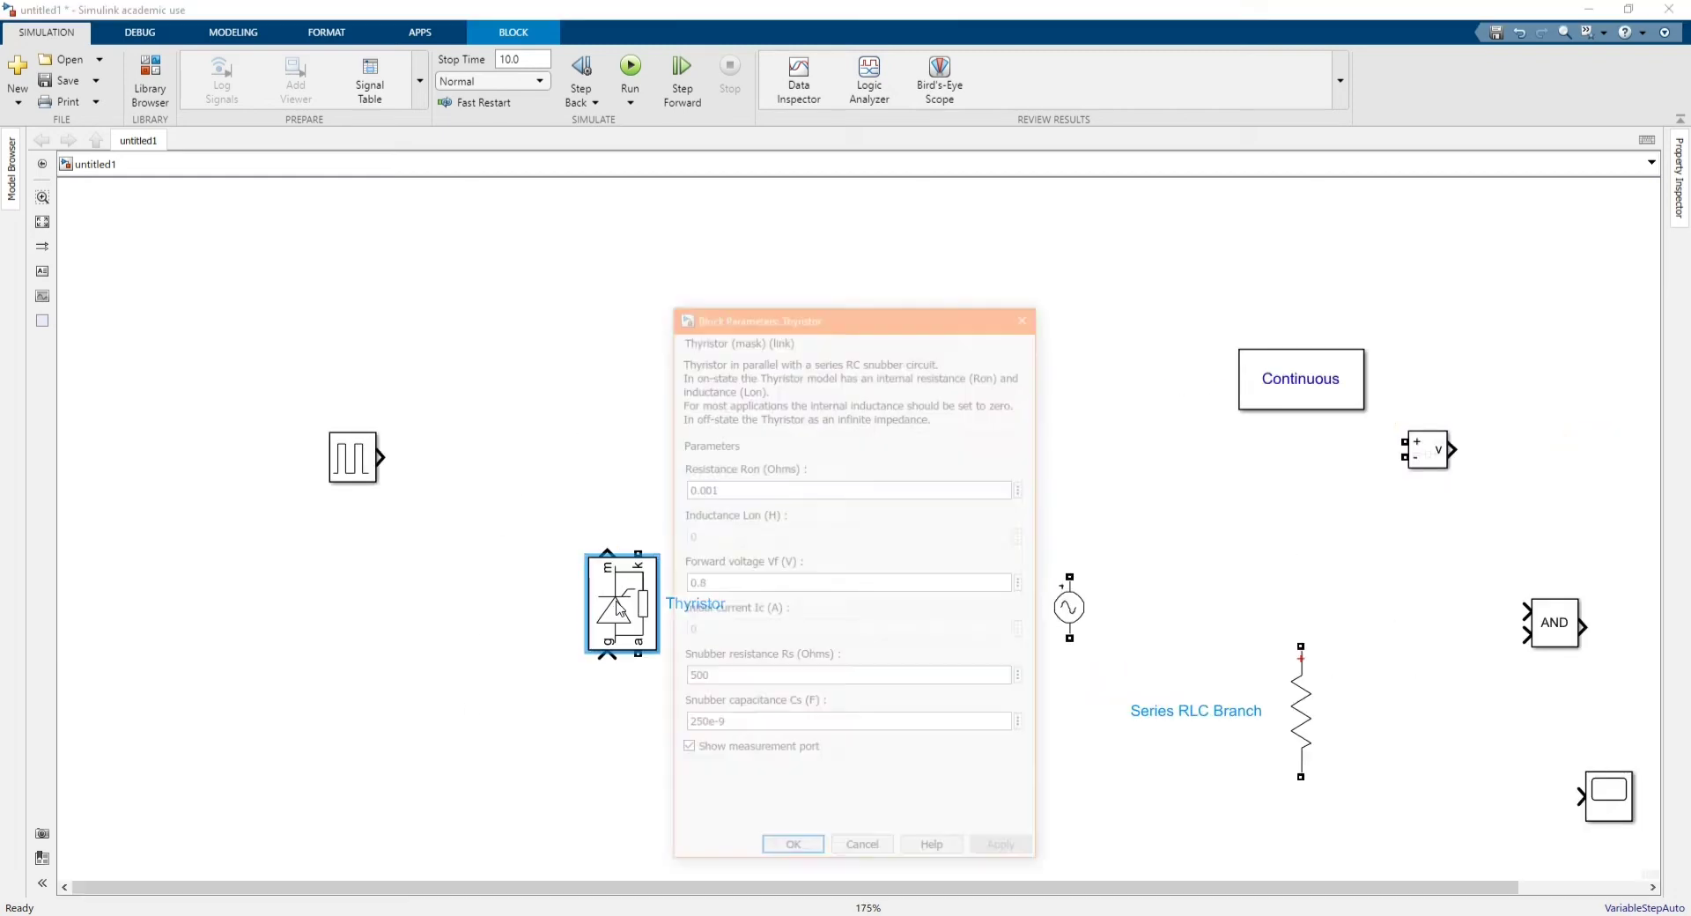
{"action": "left_click", "coordinate": [685, 751]}
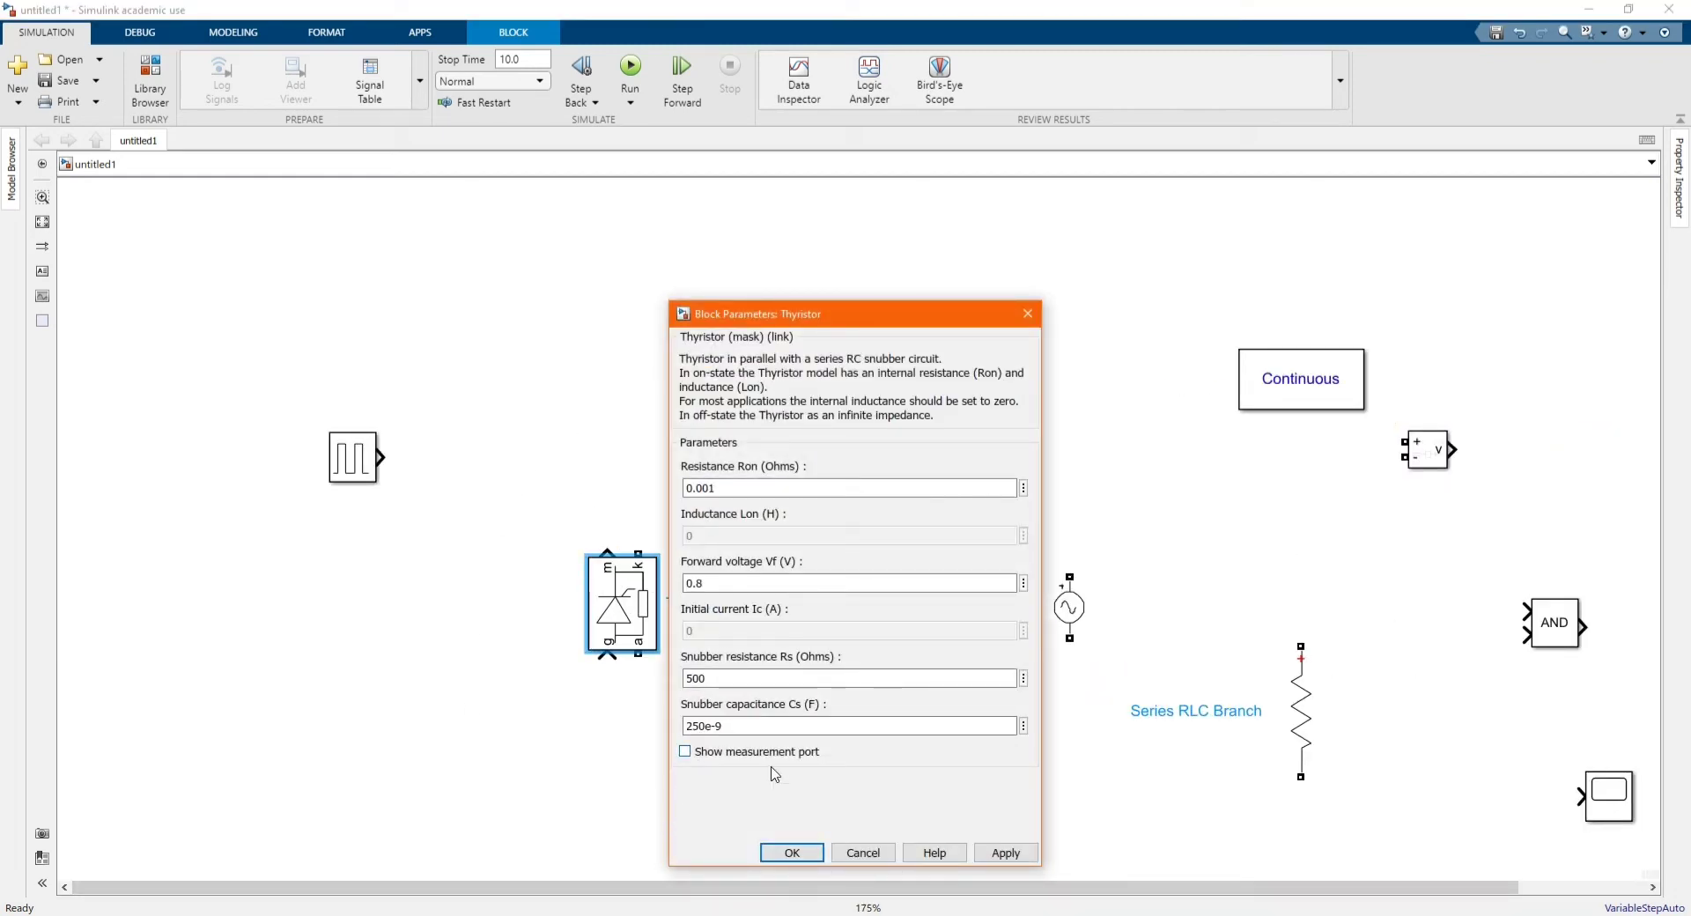
{"action": "left_click", "coordinate": [1004, 853]}
{"action": "left_click", "coordinate": [792, 852]}
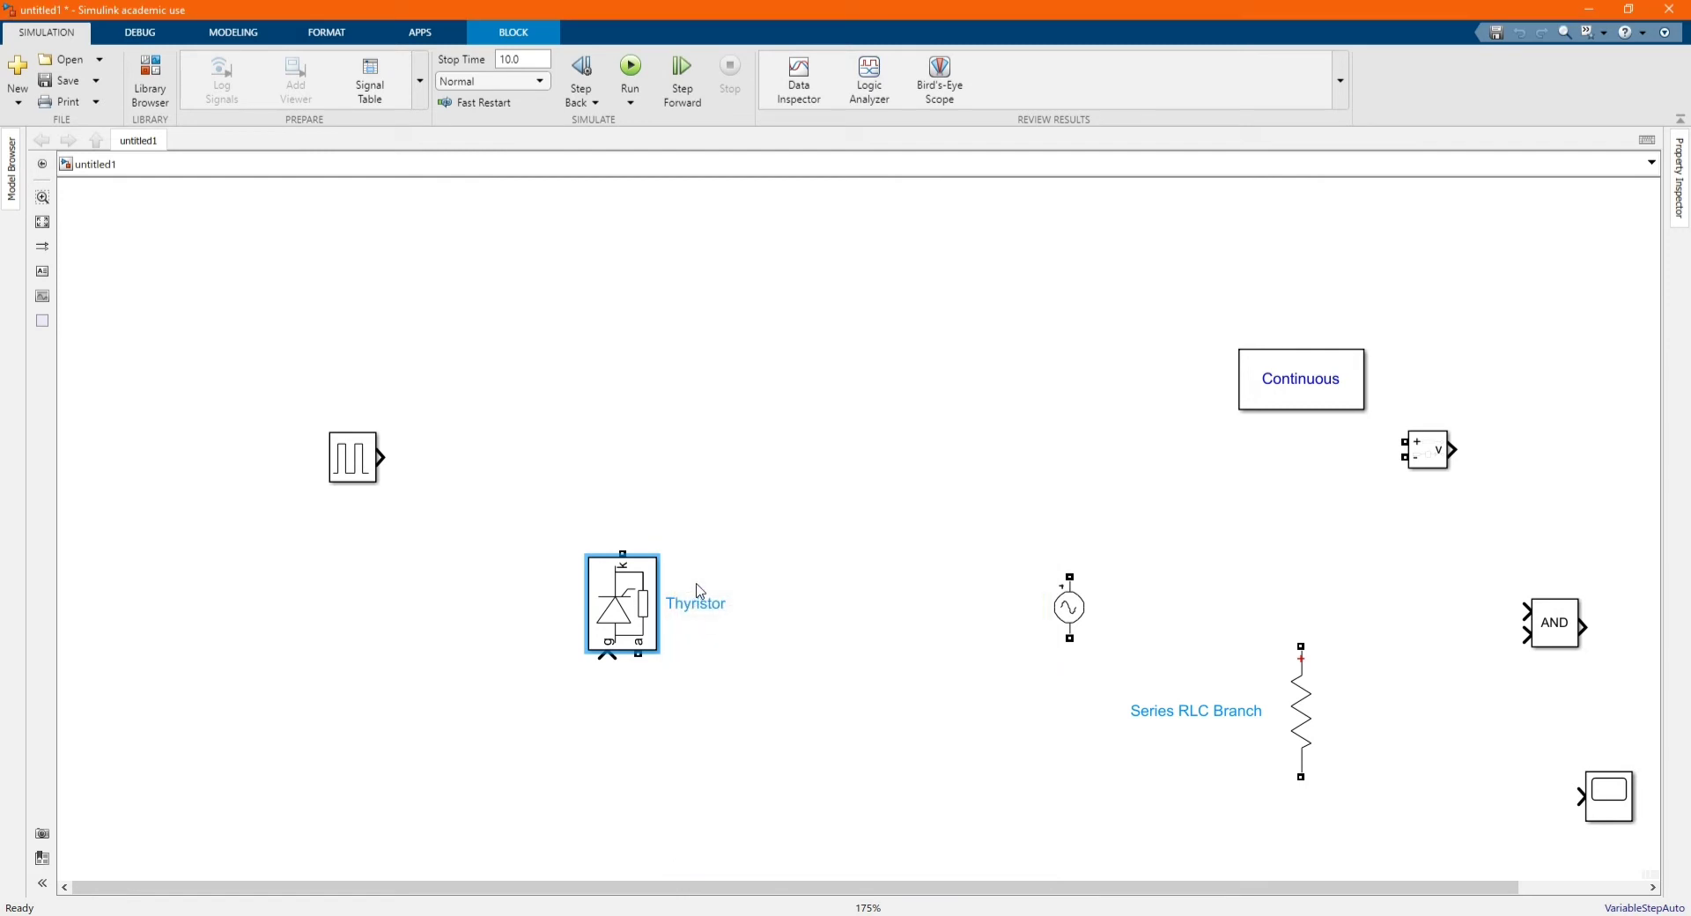
- Copy the Thyristor block and paste three duplicates into the model
{"action": "scroll", "coordinate": [649, 642], "scroll_direction": "down", "scroll_amount": 3}
{"action": "scroll", "coordinate": [665, 667], "scroll_direction": "up", "scroll_amount": 2}
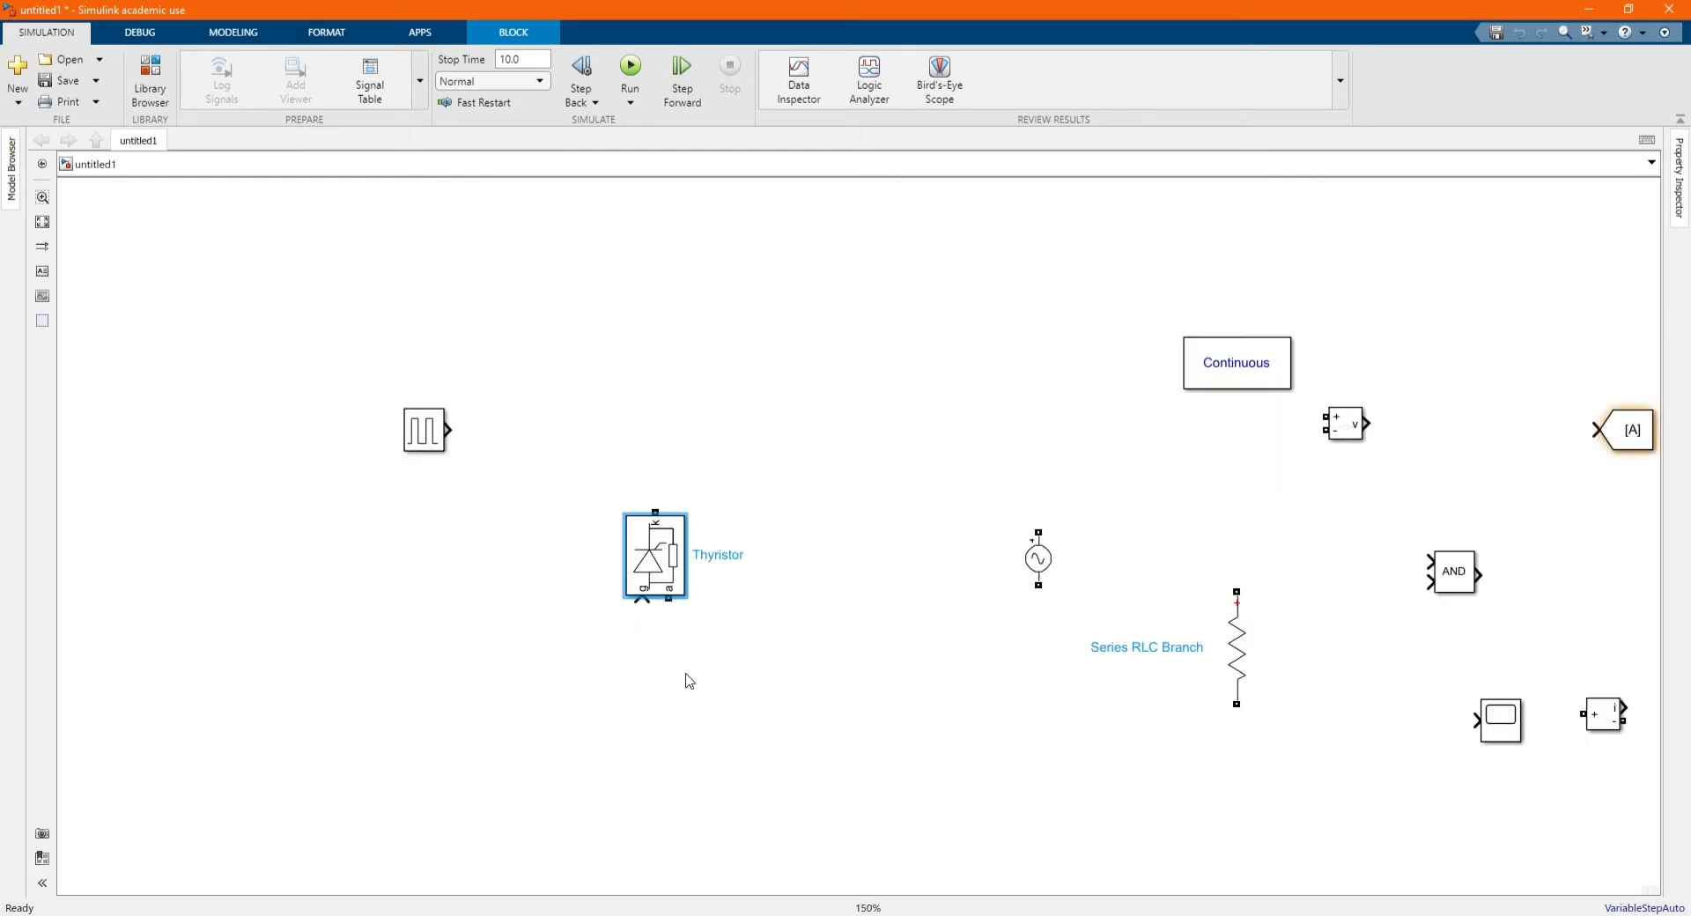
{"action": "key", "text": "ctrl+c"}
{"action": "key", "text": "ctrl+v"}
{"action": "key", "text": "ctrl+v"}
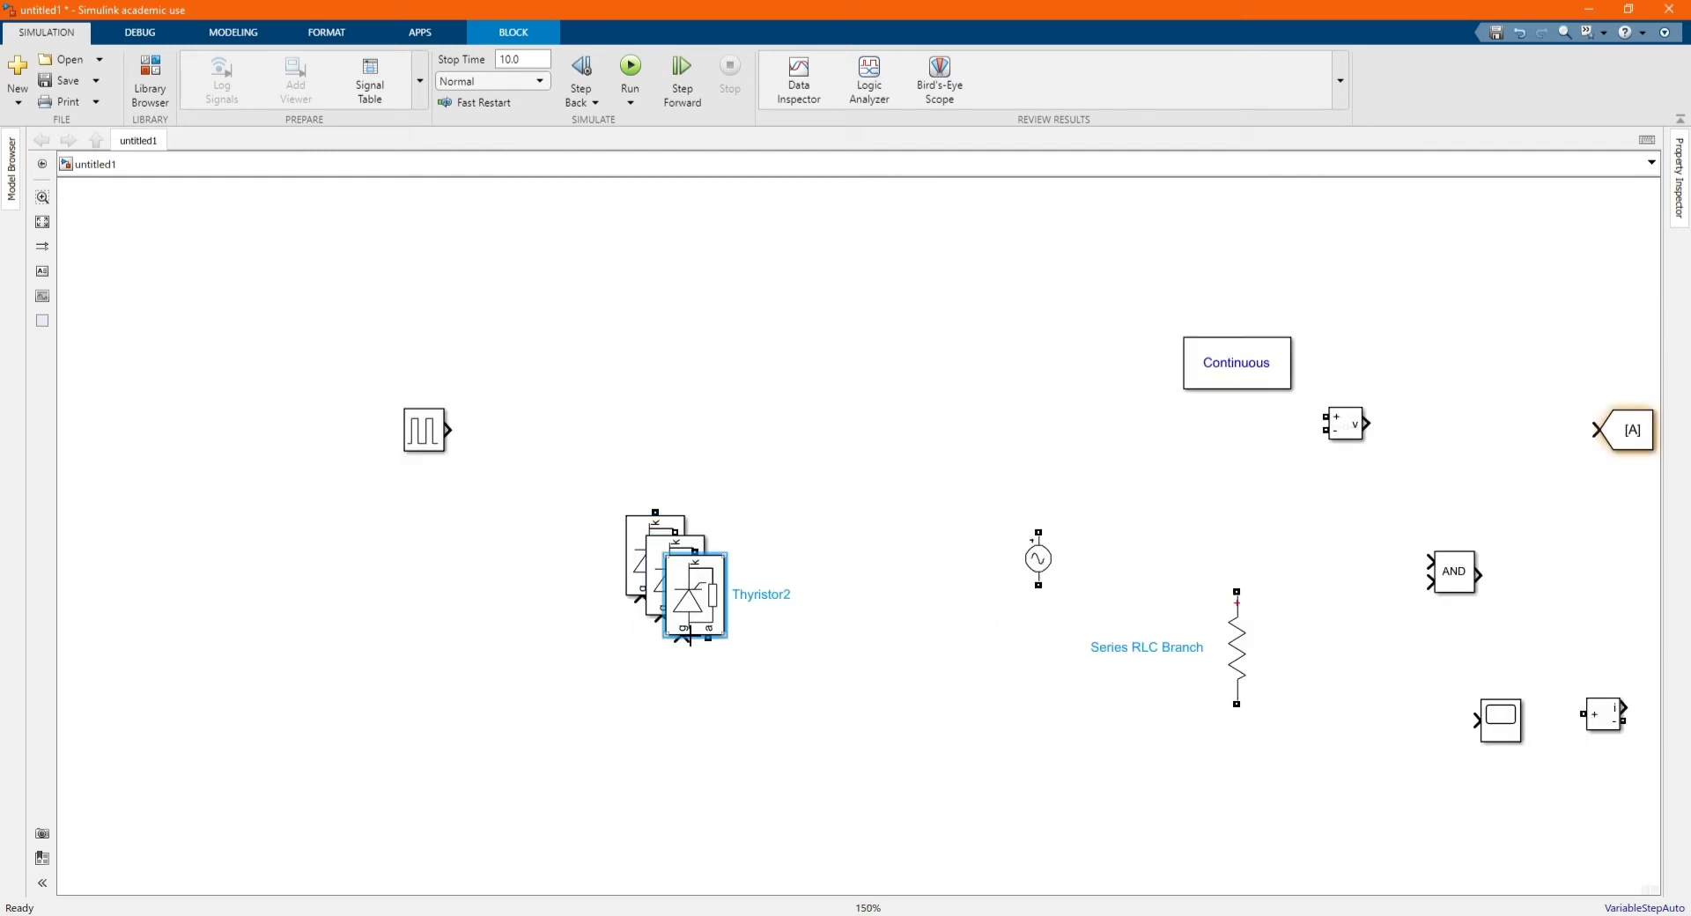
{"action": "key", "text": "ctrl+v"}
- Arrange the four thyristors in a two-by-two layout with two upper and two lower blocks
{"action": "left_click_drag", "start_coordinate": [715, 632], "coordinate": [926, 738]}
{"action": "left_click_drag", "start_coordinate": [699, 617], "coordinate": [942, 576]}
{"action": "left_click_drag", "start_coordinate": [686, 587], "coordinate": [647, 735]}
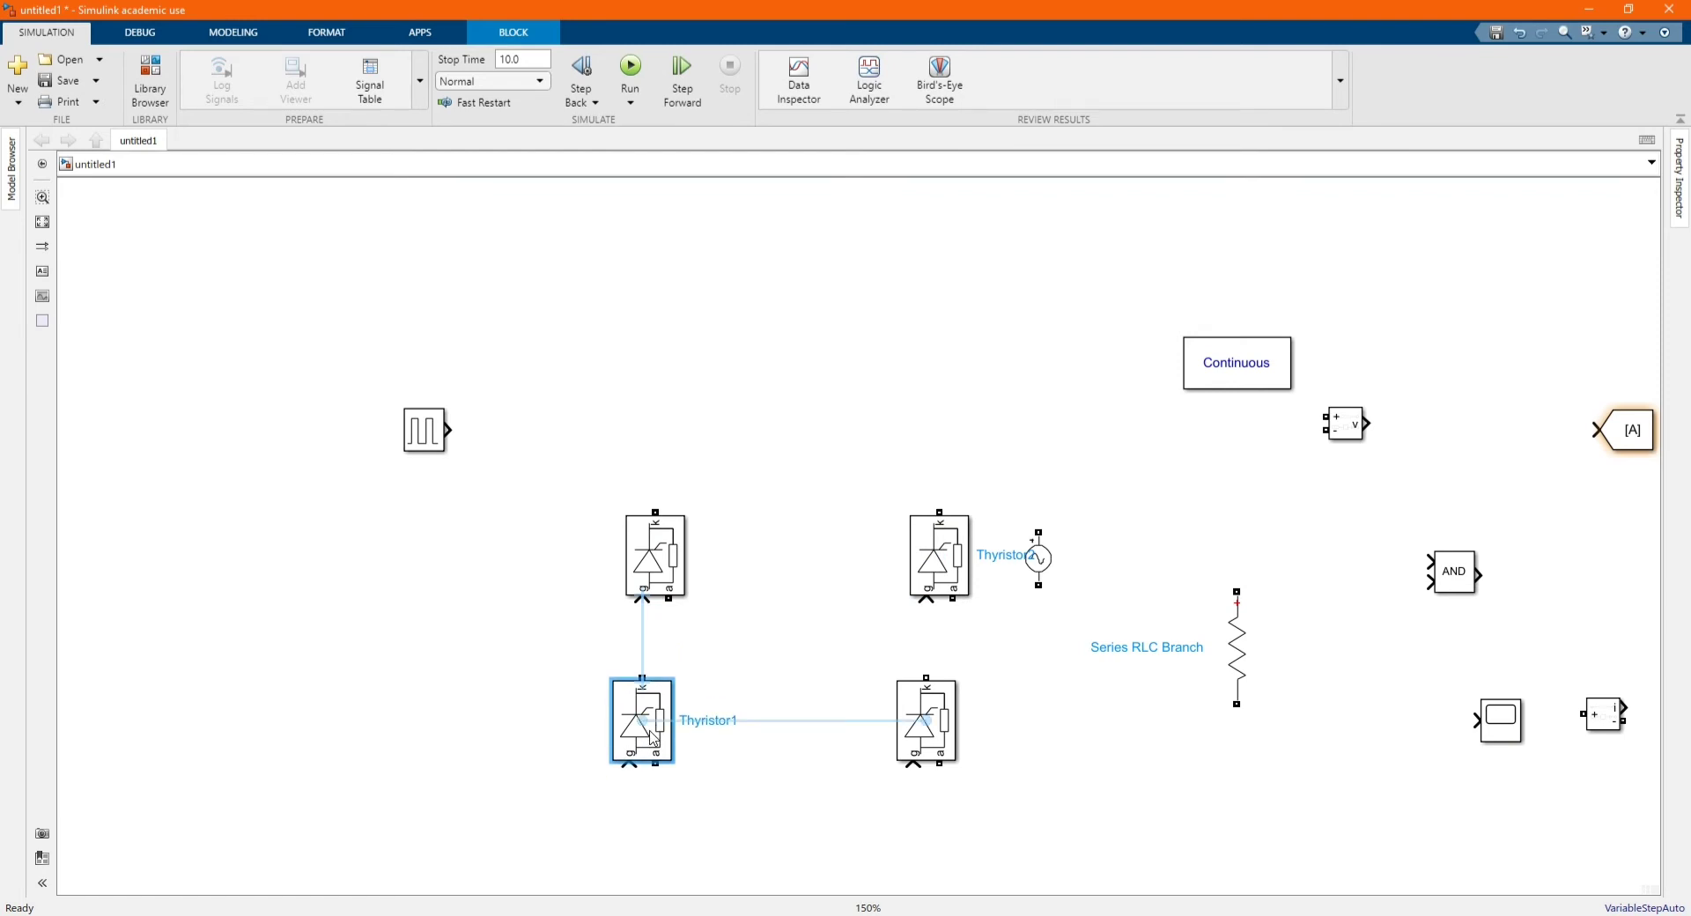
{"action": "left_click_drag", "start_coordinate": [921, 742], "coordinate": [922, 761]}
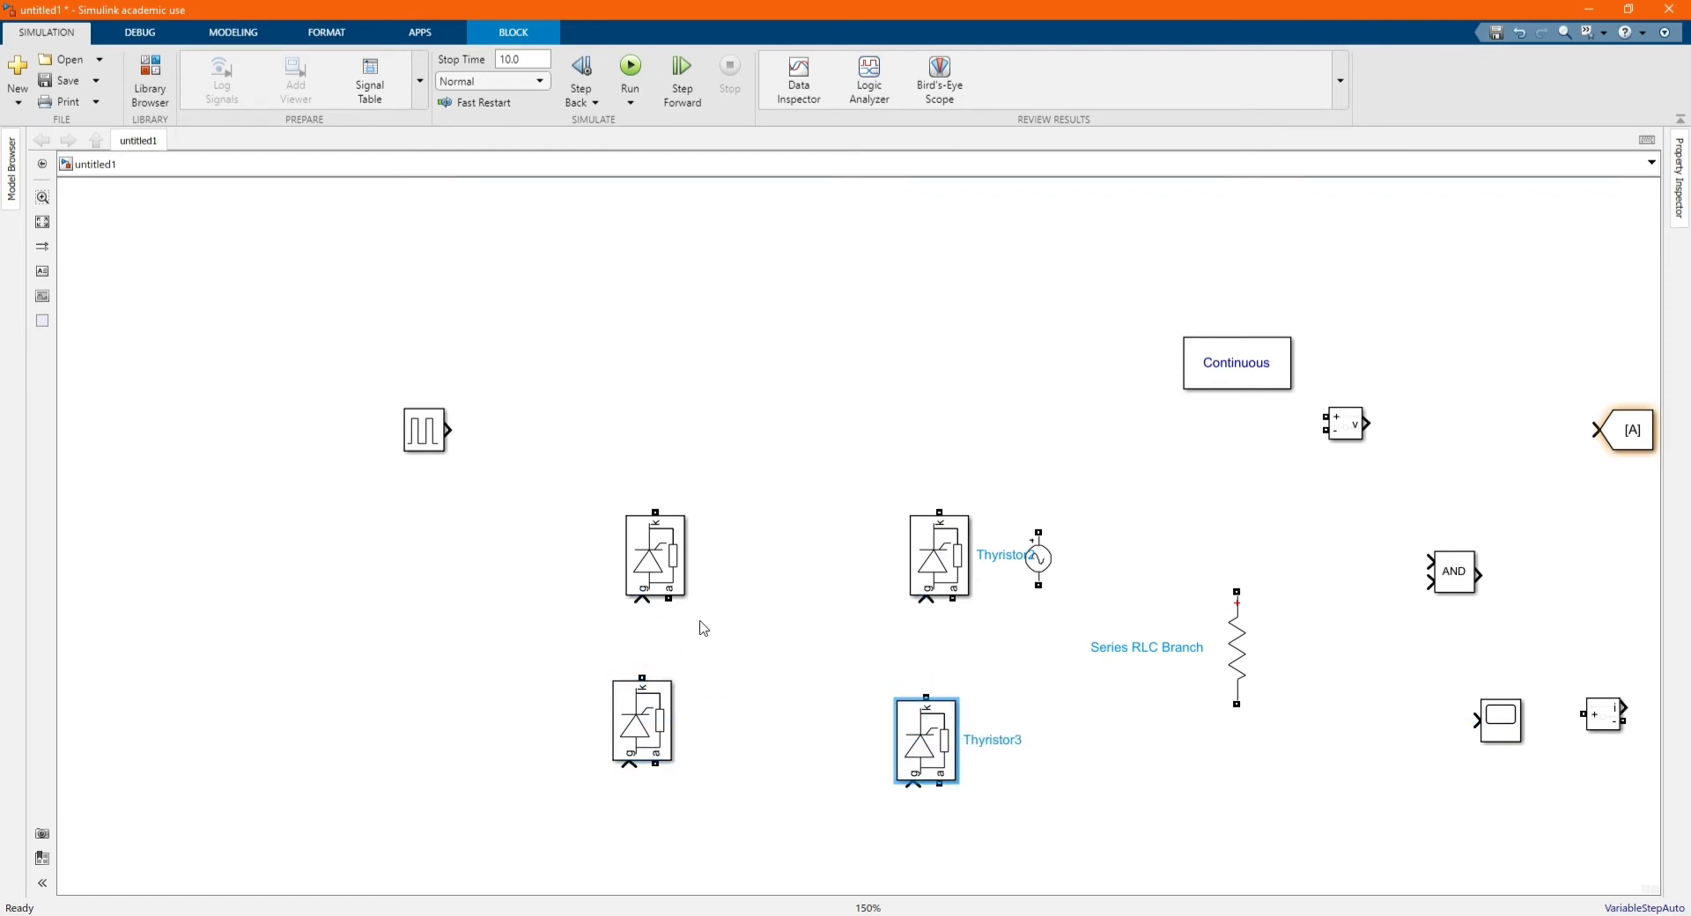
- Wire the thyristors as a bridge: lower cathodes to upper anodes on each side, lower anodes together and upper cathodes together
{"action": "left_click", "coordinate": [701, 628]}
{"action": "left_click_drag", "start_coordinate": [662, 638], "coordinate": [669, 602]}
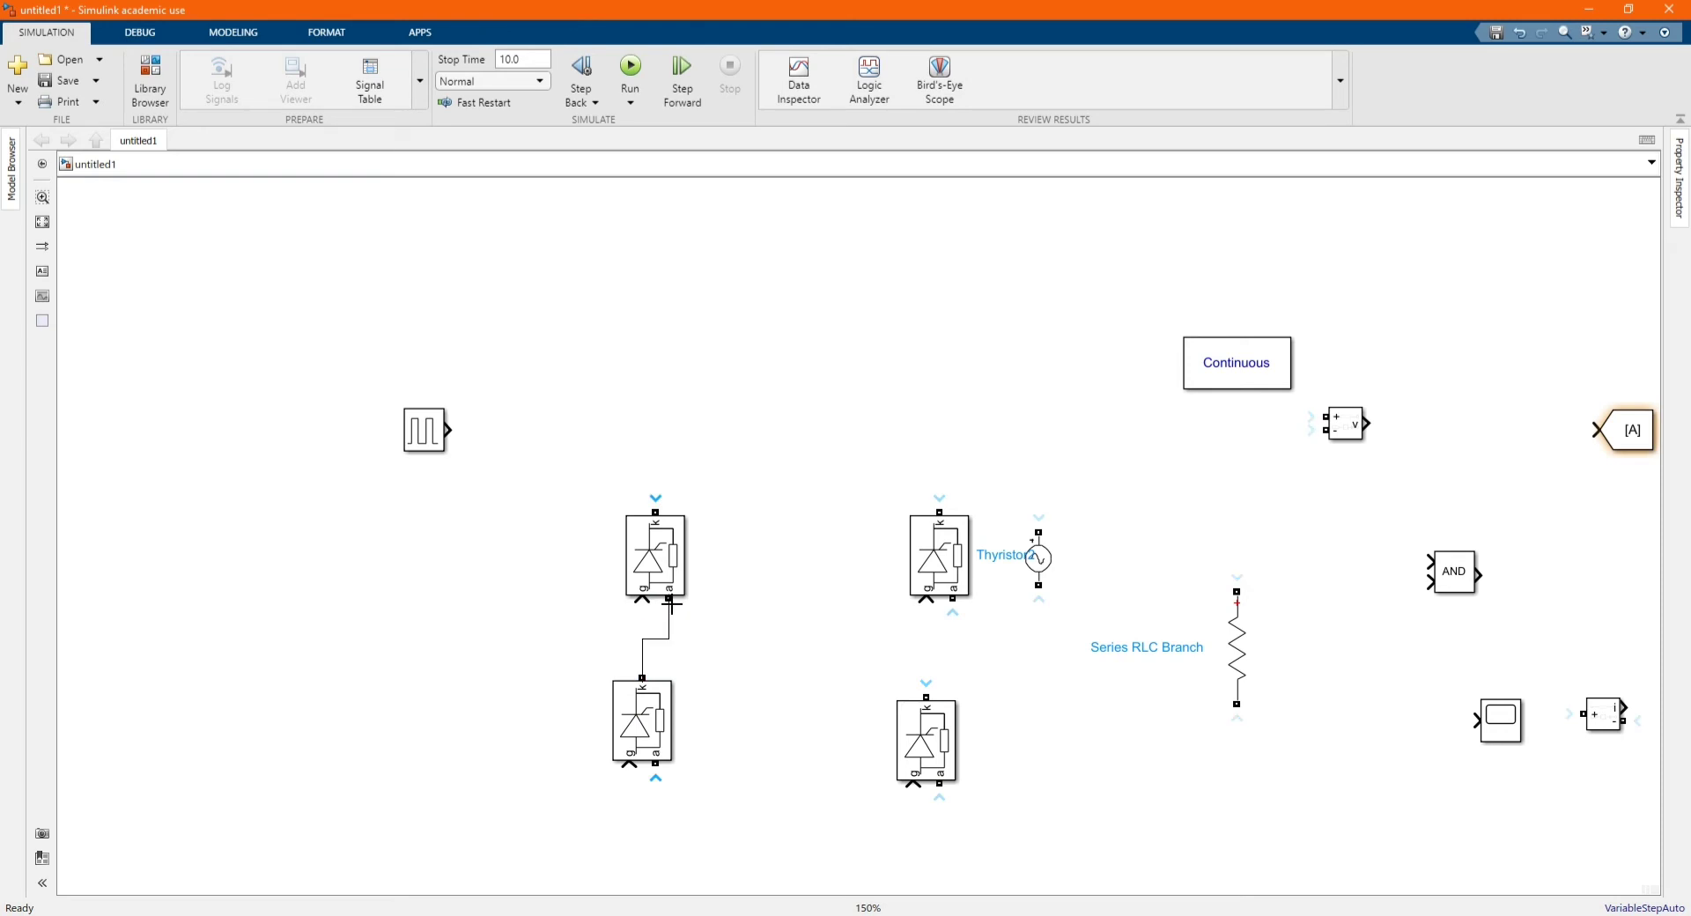
{"action": "left_click_drag", "start_coordinate": [639, 712], "coordinate": [921, 797]}
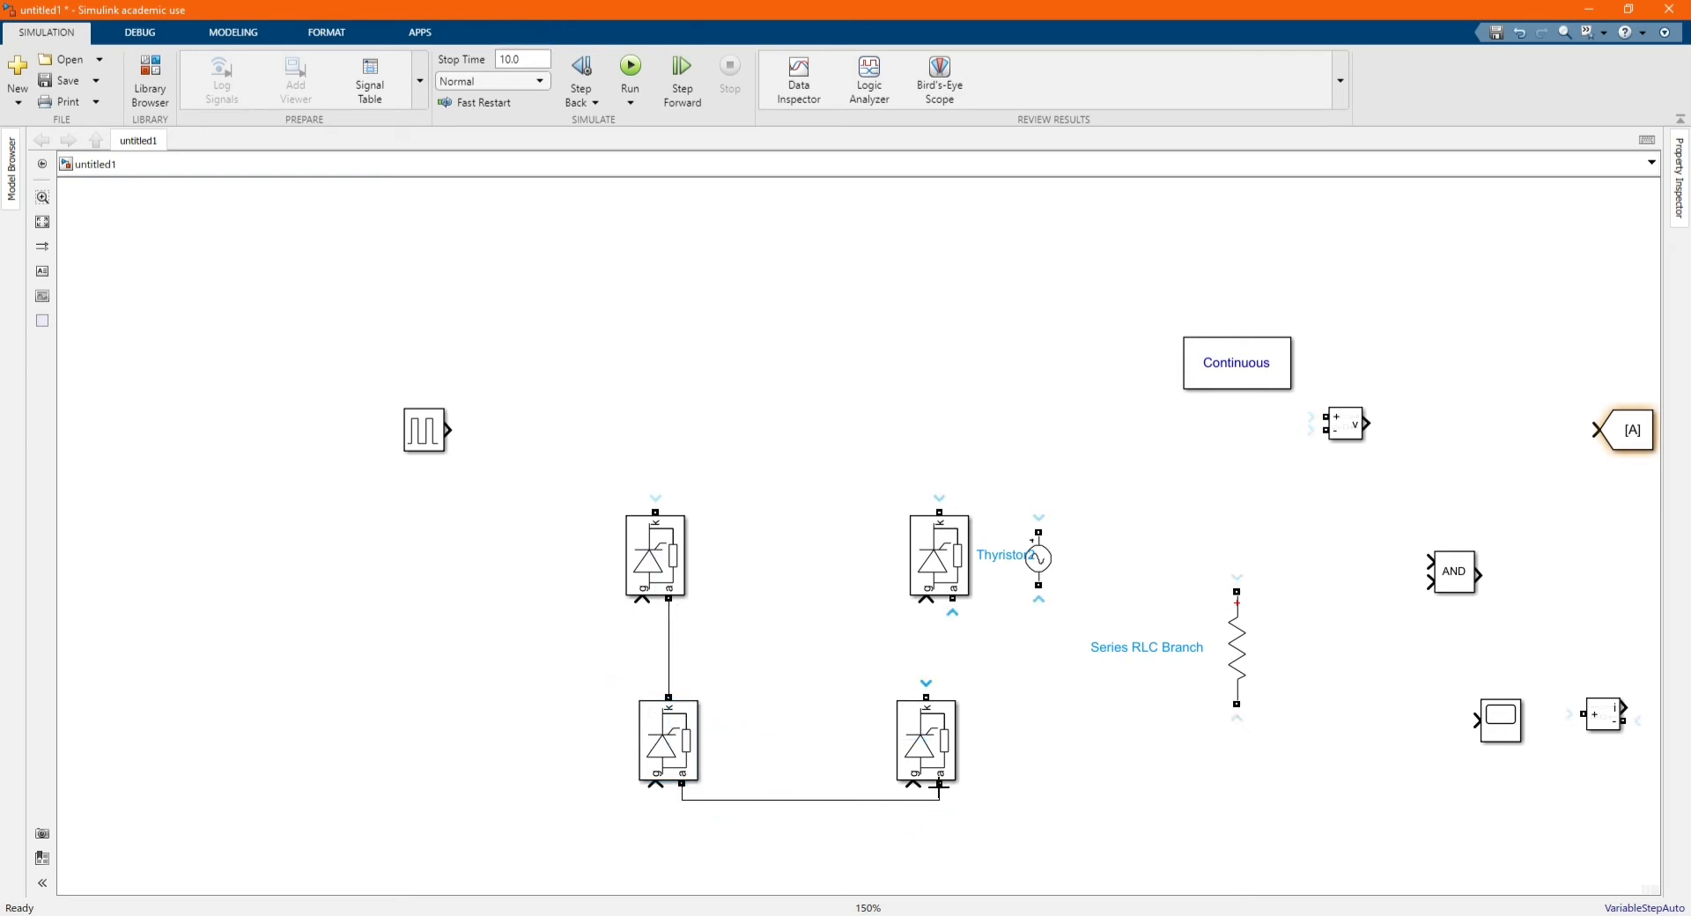
{"action": "left_click_drag", "start_coordinate": [926, 696], "coordinate": [909, 577]}
{"action": "left_click", "coordinate": [936, 577]}
{"action": "mouse_move", "coordinate": [909, 509]}
{"action": "left_mouse_down"}
{"action": "mouse_move", "coordinate": [698, 479]}
{"action": "mouse_move", "coordinate": [656, 509]}
{"action": "left_mouse_up"}
- Move the AC Voltage Source to the left side of the thyristor bridge
{"action": "scroll", "coordinate": [859, 440], "scroll_direction": "down", "scroll_amount": 2}
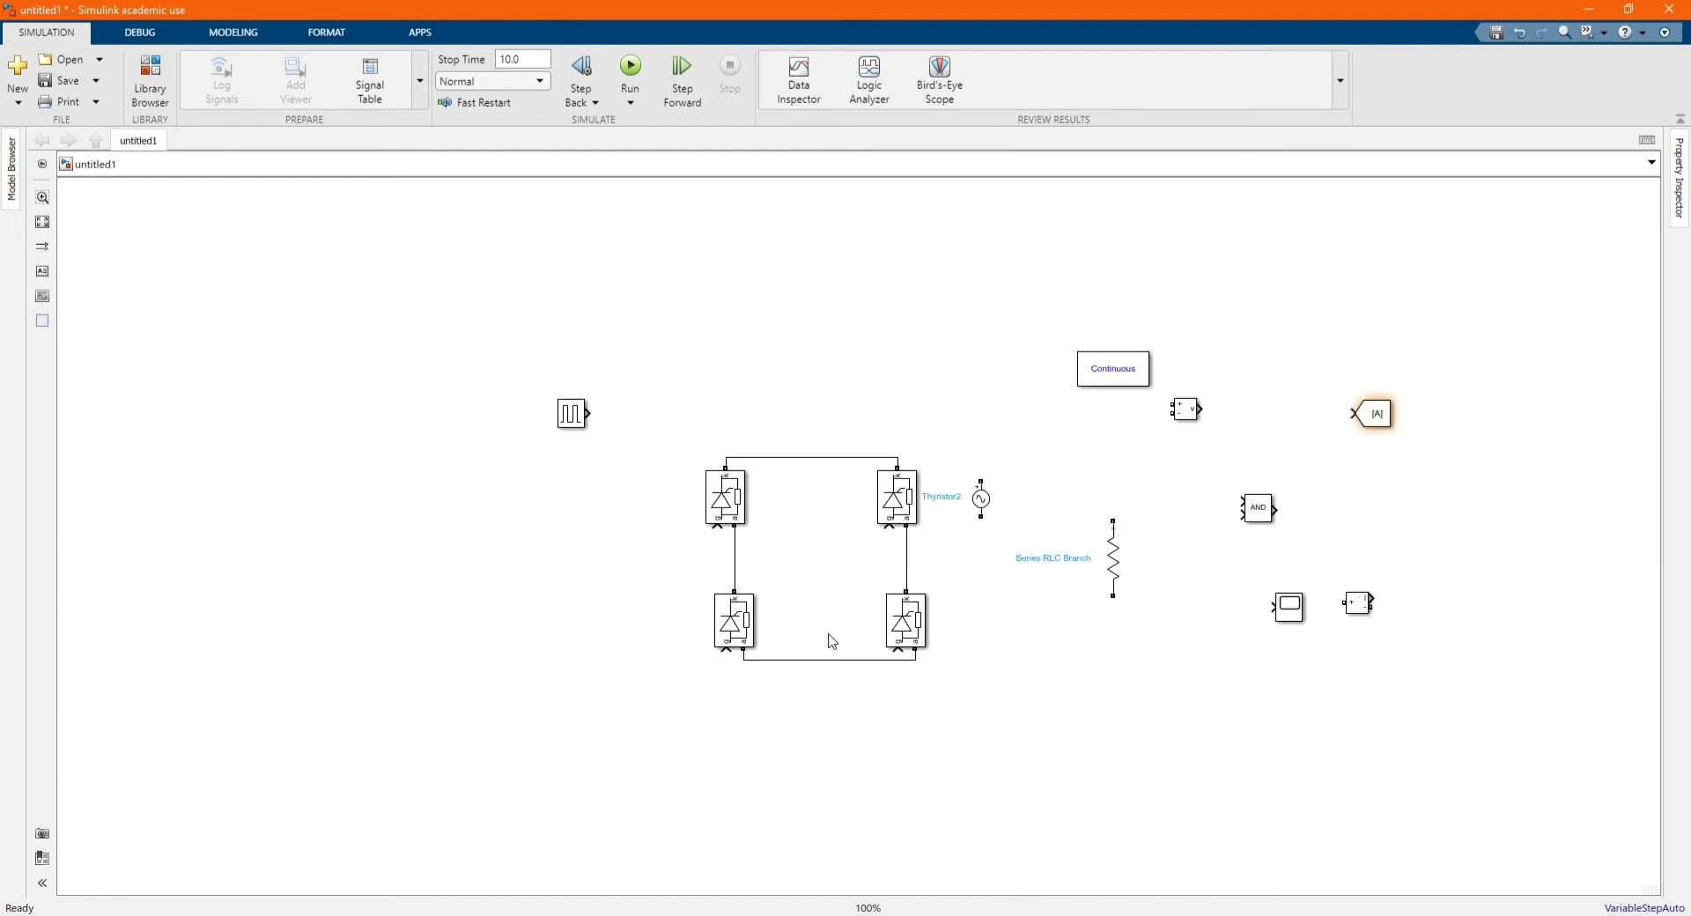
{"action": "scroll", "coordinate": [831, 642], "scroll_direction": "up", "scroll_amount": 4}
{"action": "left_click", "coordinate": [1125, 355]}
{"action": "left_click_drag", "start_coordinate": [1124, 355], "coordinate": [308, 407]}
- Set the AC Voltage Source's peak amplitude to 220 V
{"action": "double_click", "coordinate": [312, 418]}
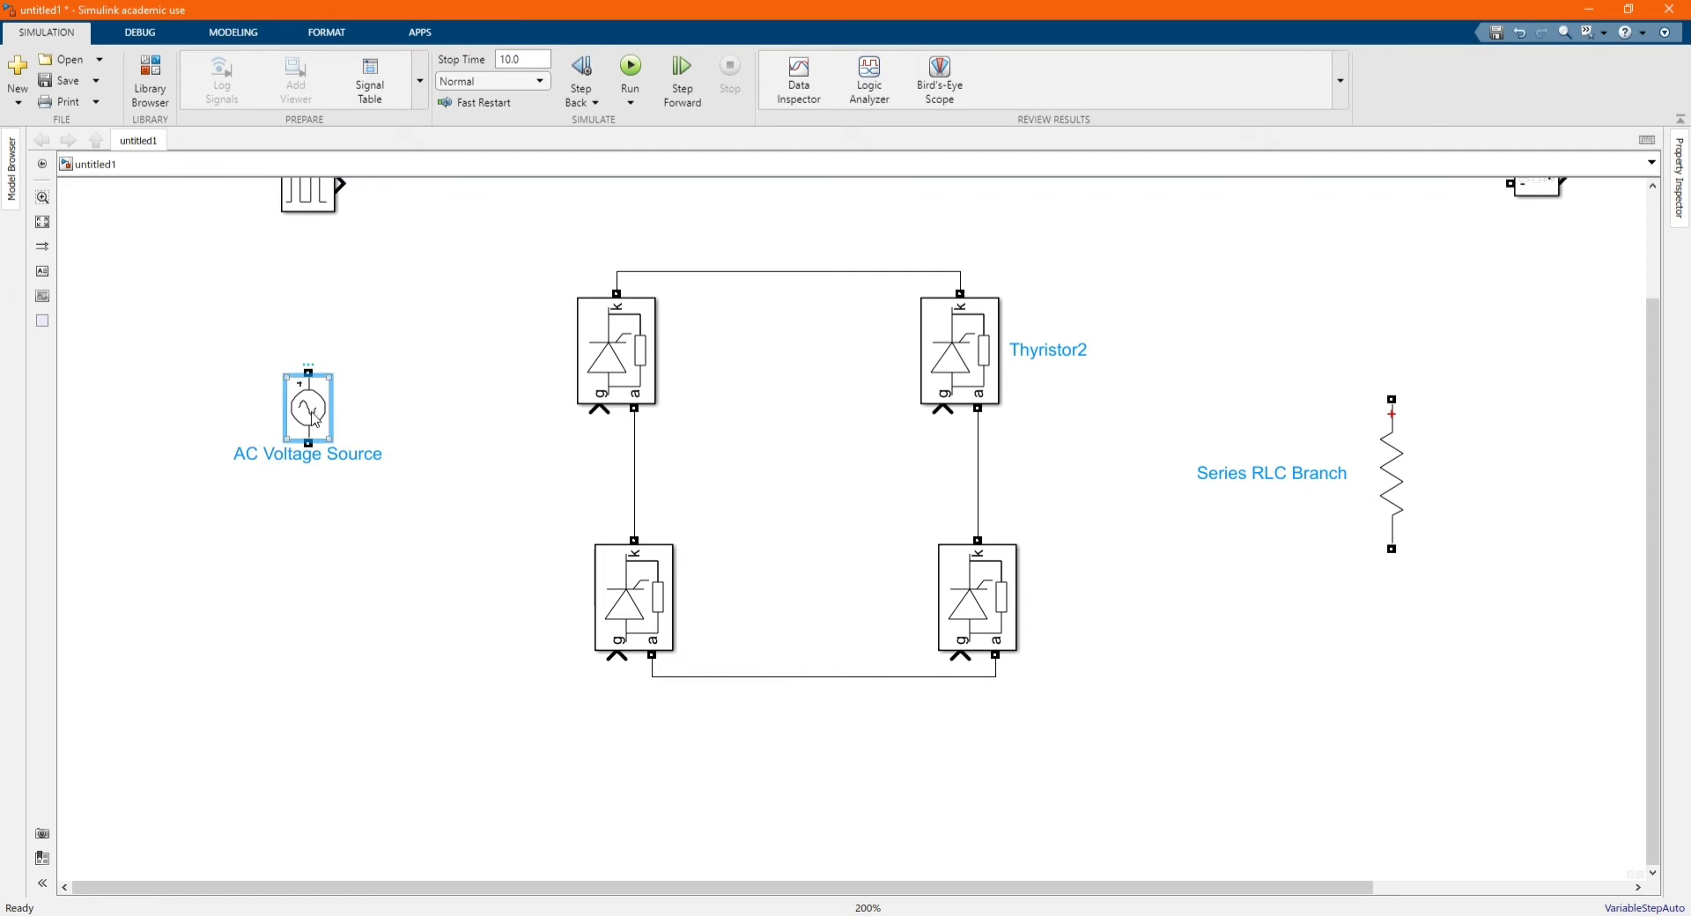
{"action": "double_click", "coordinate": [493, 355]}
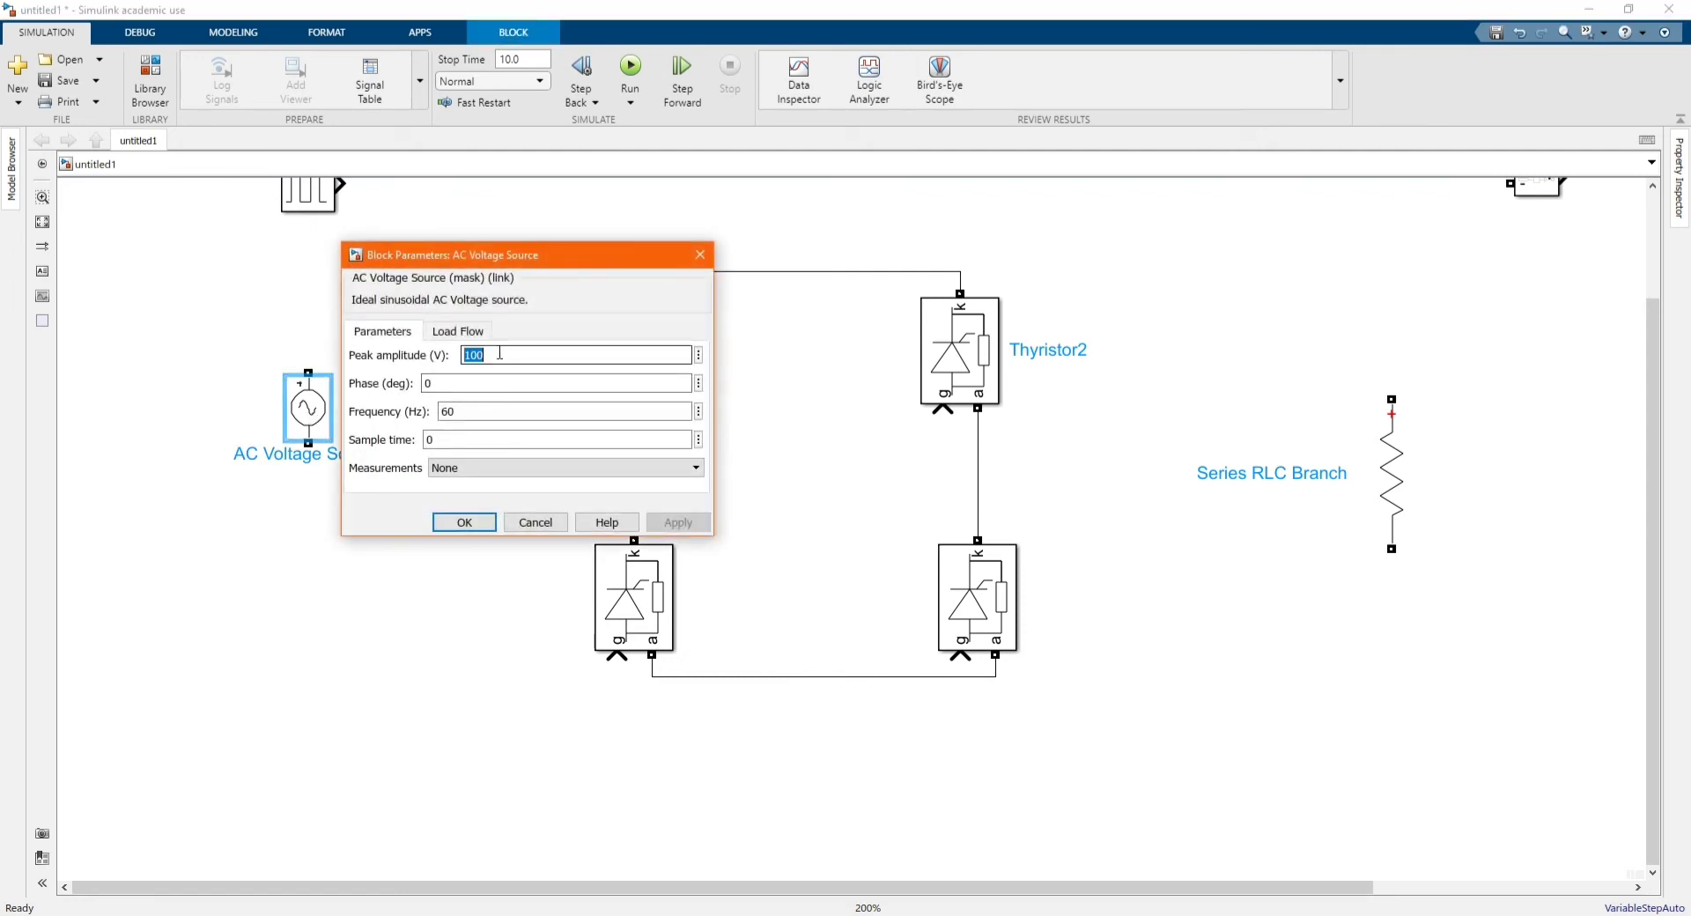
{"action": "type", "text": "220"}
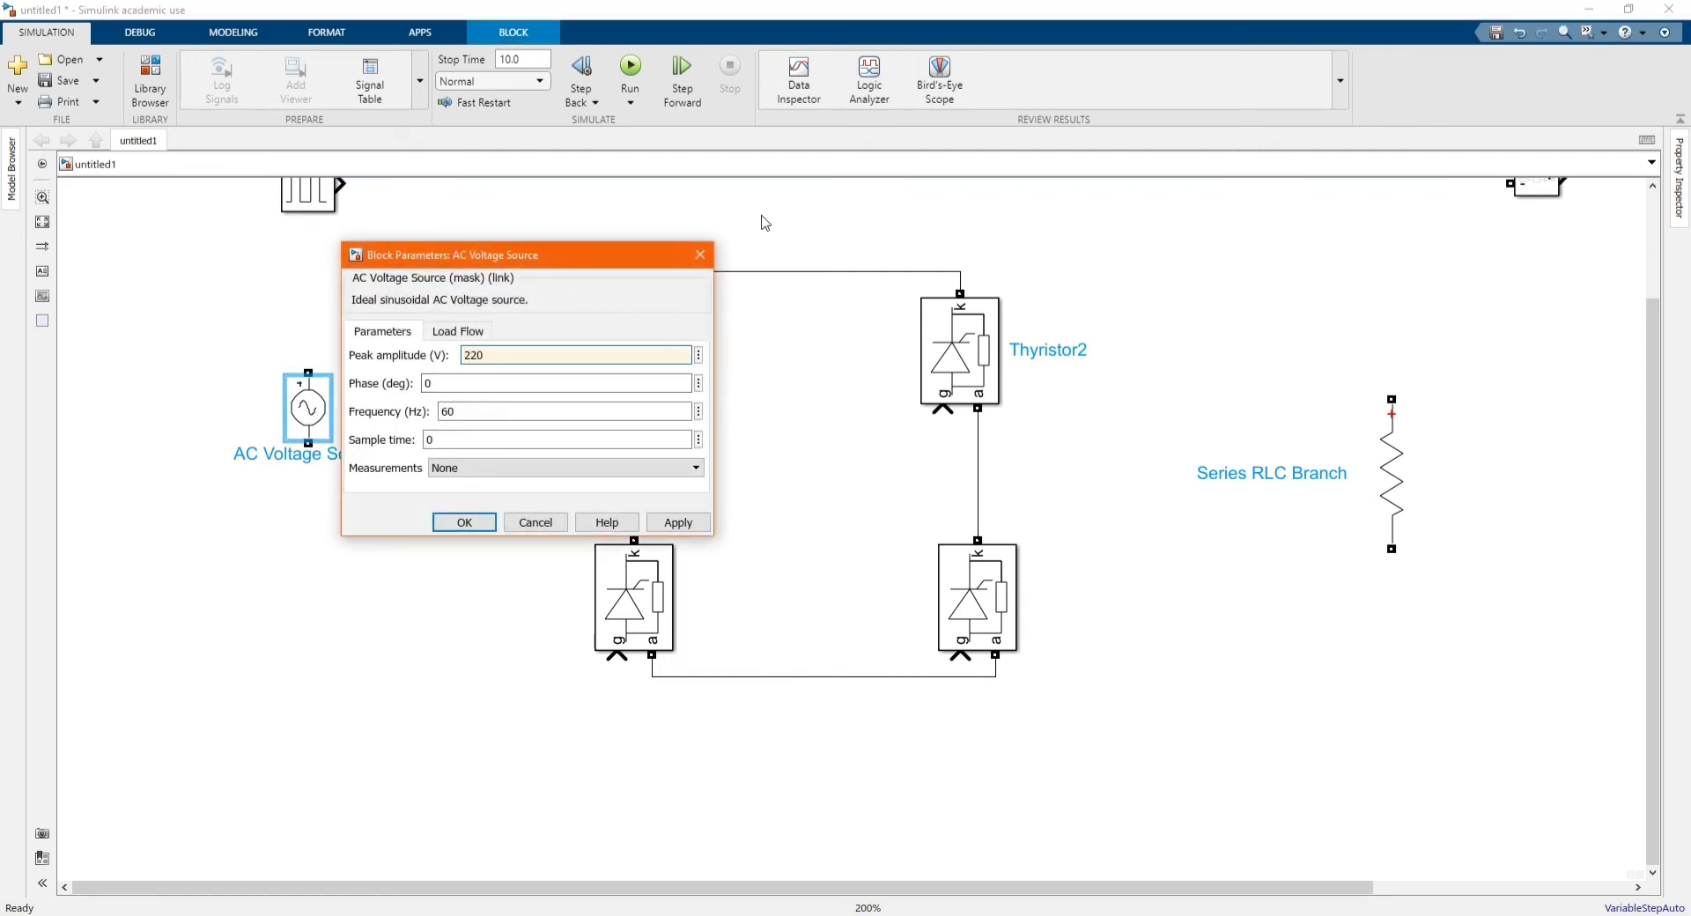
{"action": "left_click", "coordinate": [677, 522]}
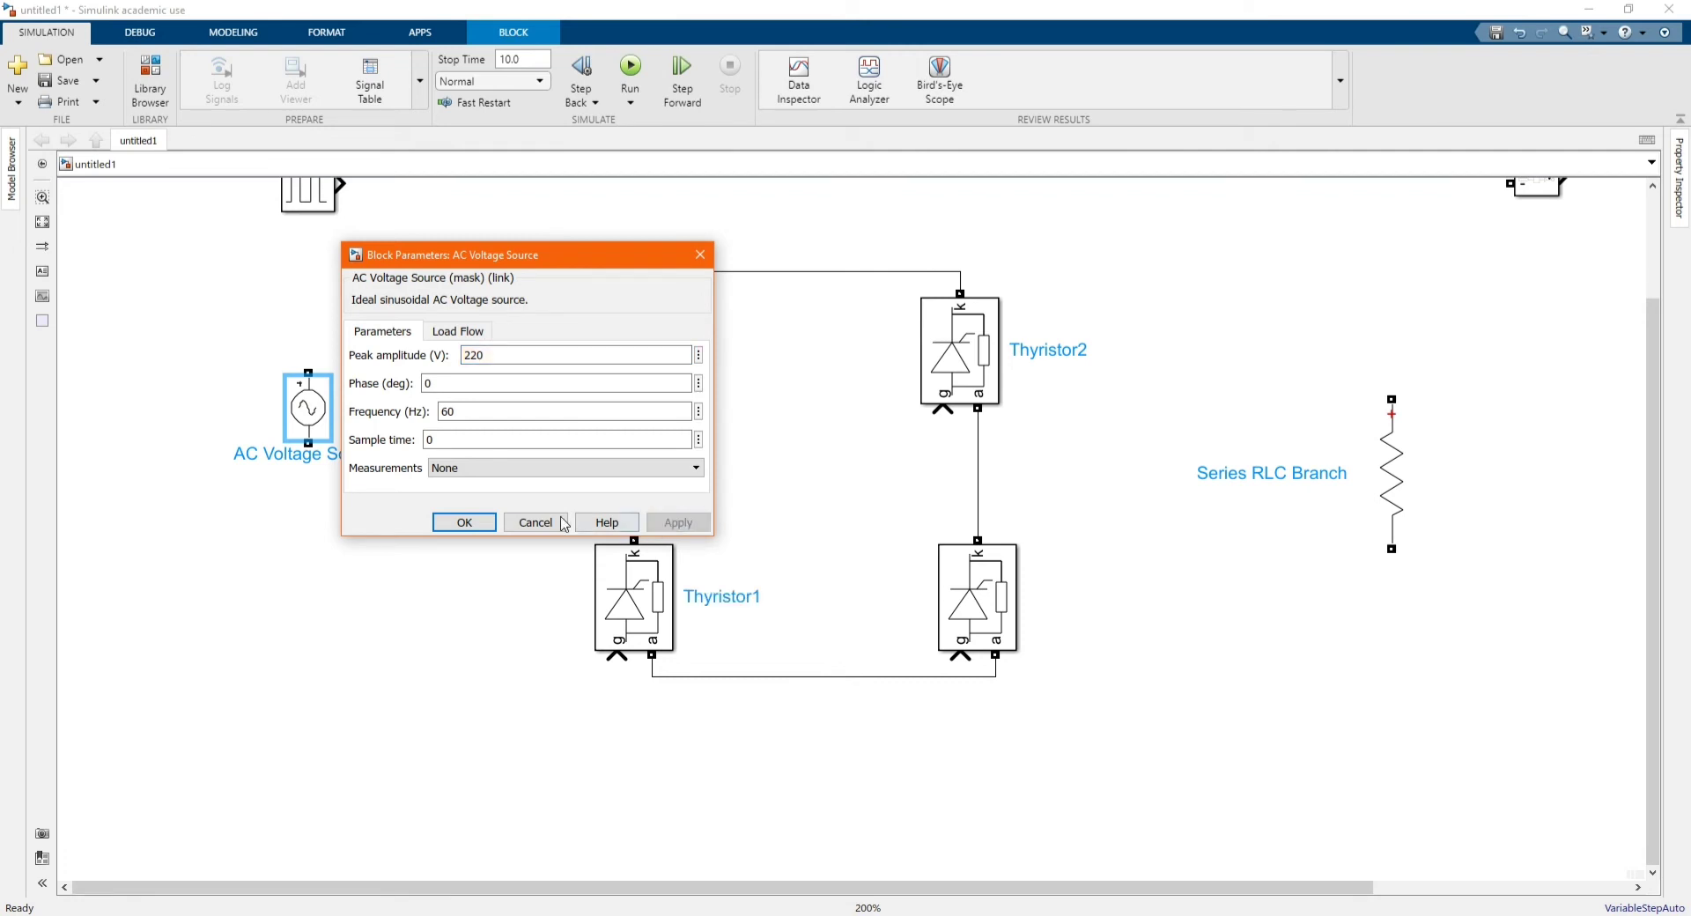
{"action": "left_click", "coordinate": [465, 521]}
{"action": "left_click", "coordinate": [431, 550]}
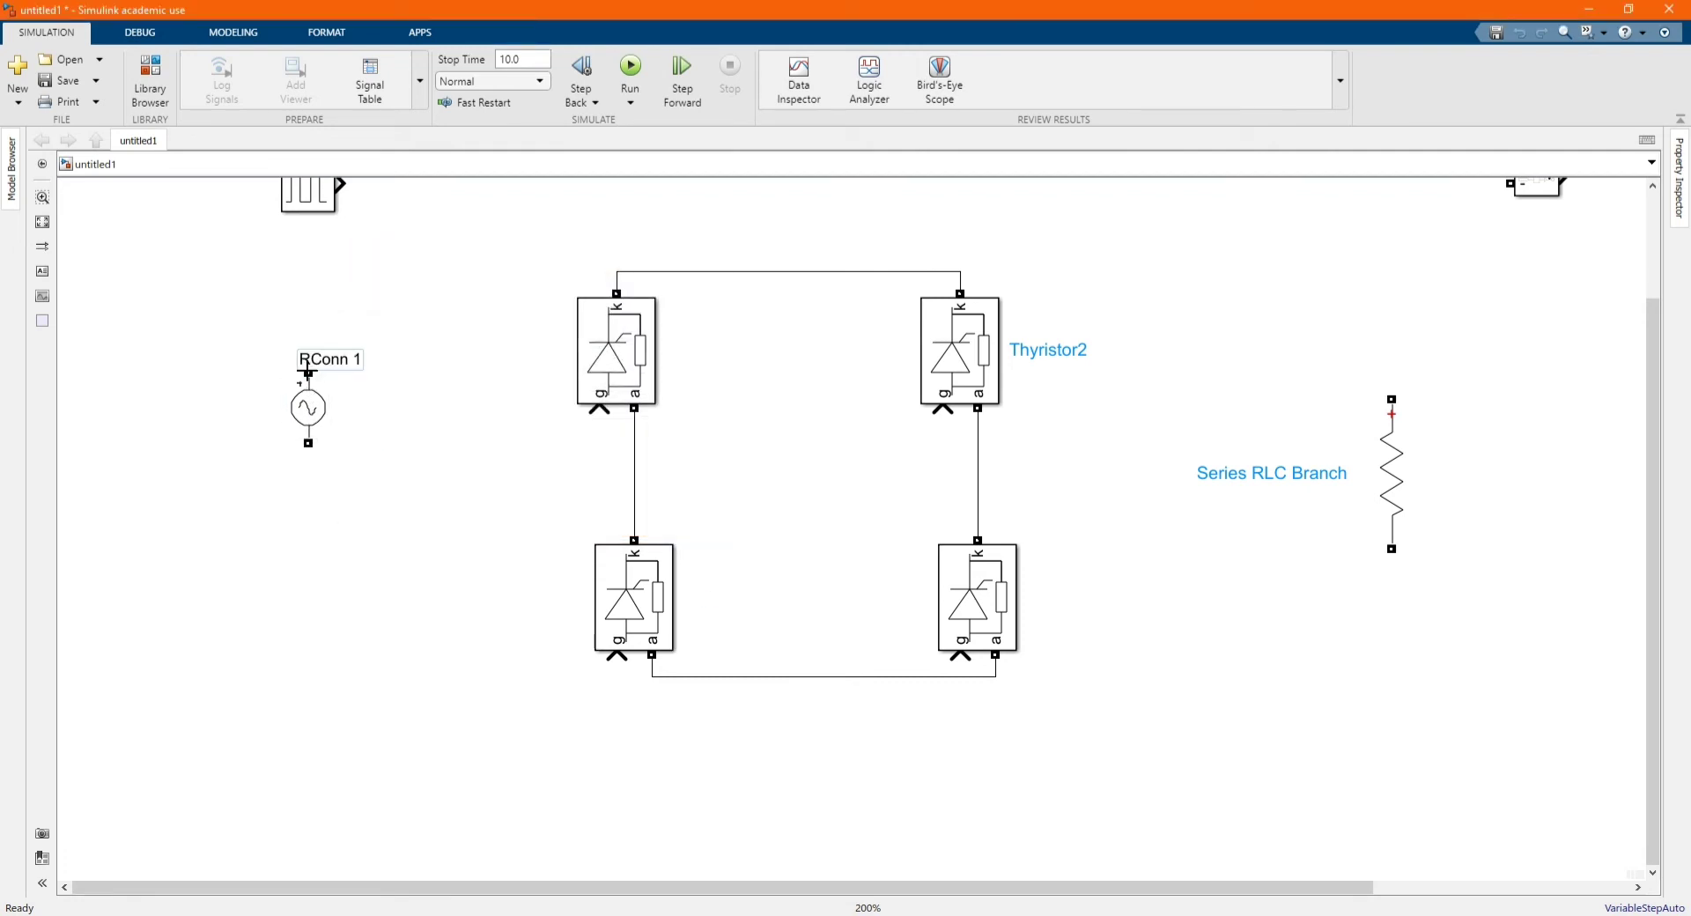
- Wire the AC source between the midpoints of the two thyristor legs and move the lower thyristors further down
{"action": "left_click_drag", "start_coordinate": [399, 395], "coordinate": [633, 446]}
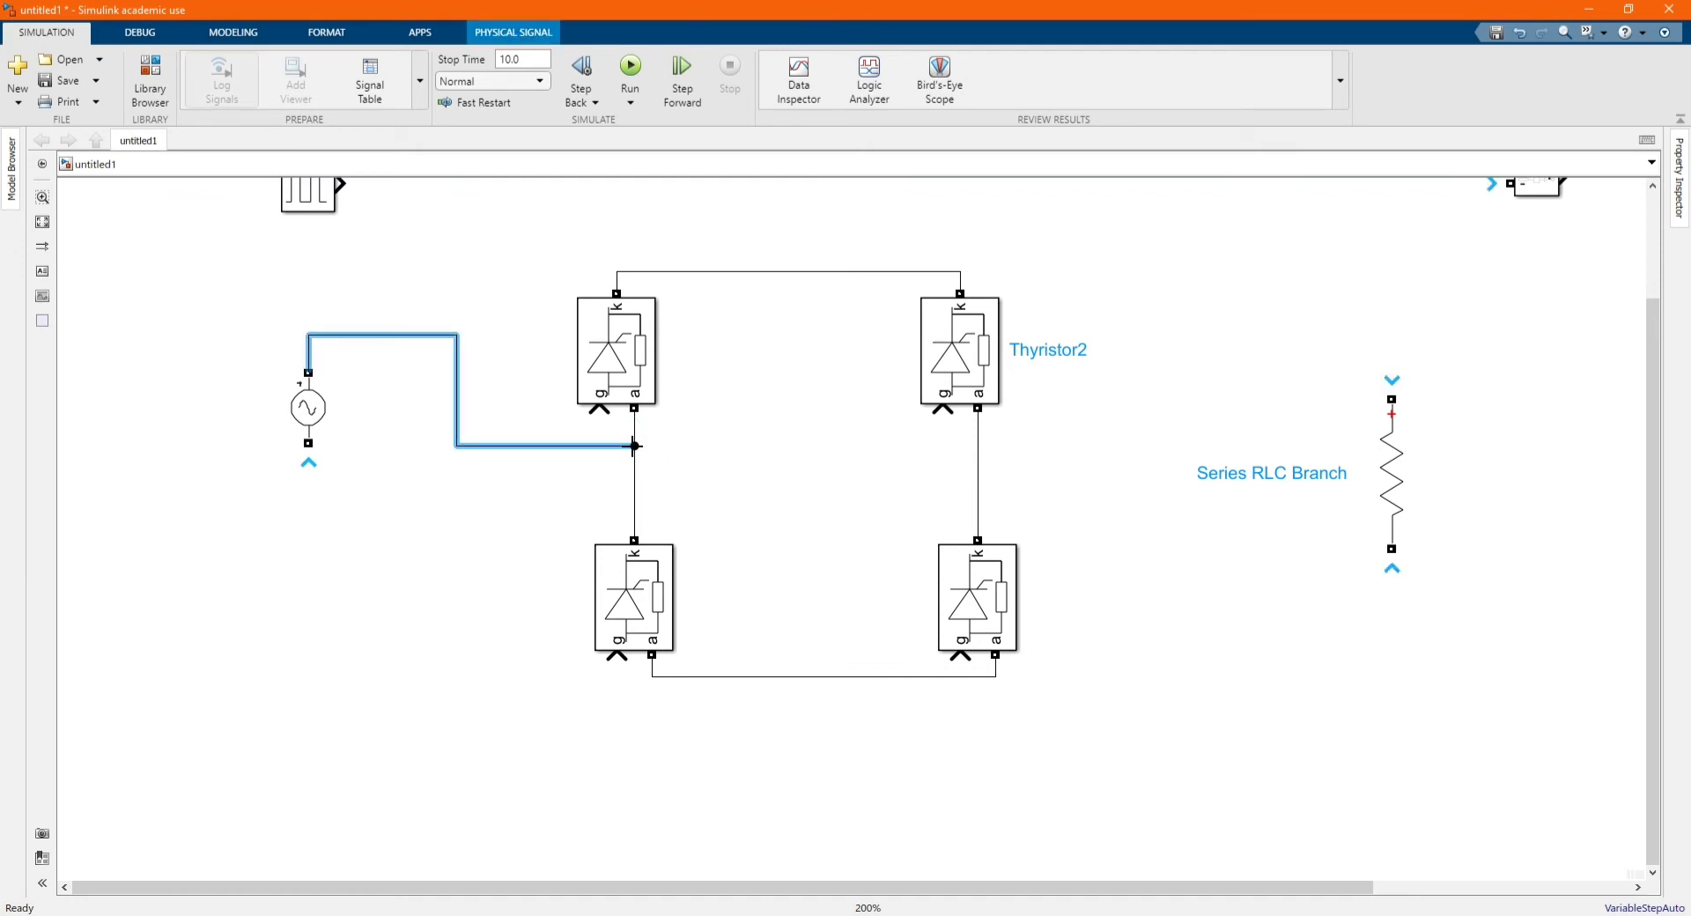
{"action": "left_click_drag", "start_coordinate": [308, 443], "coordinate": [978, 484]}
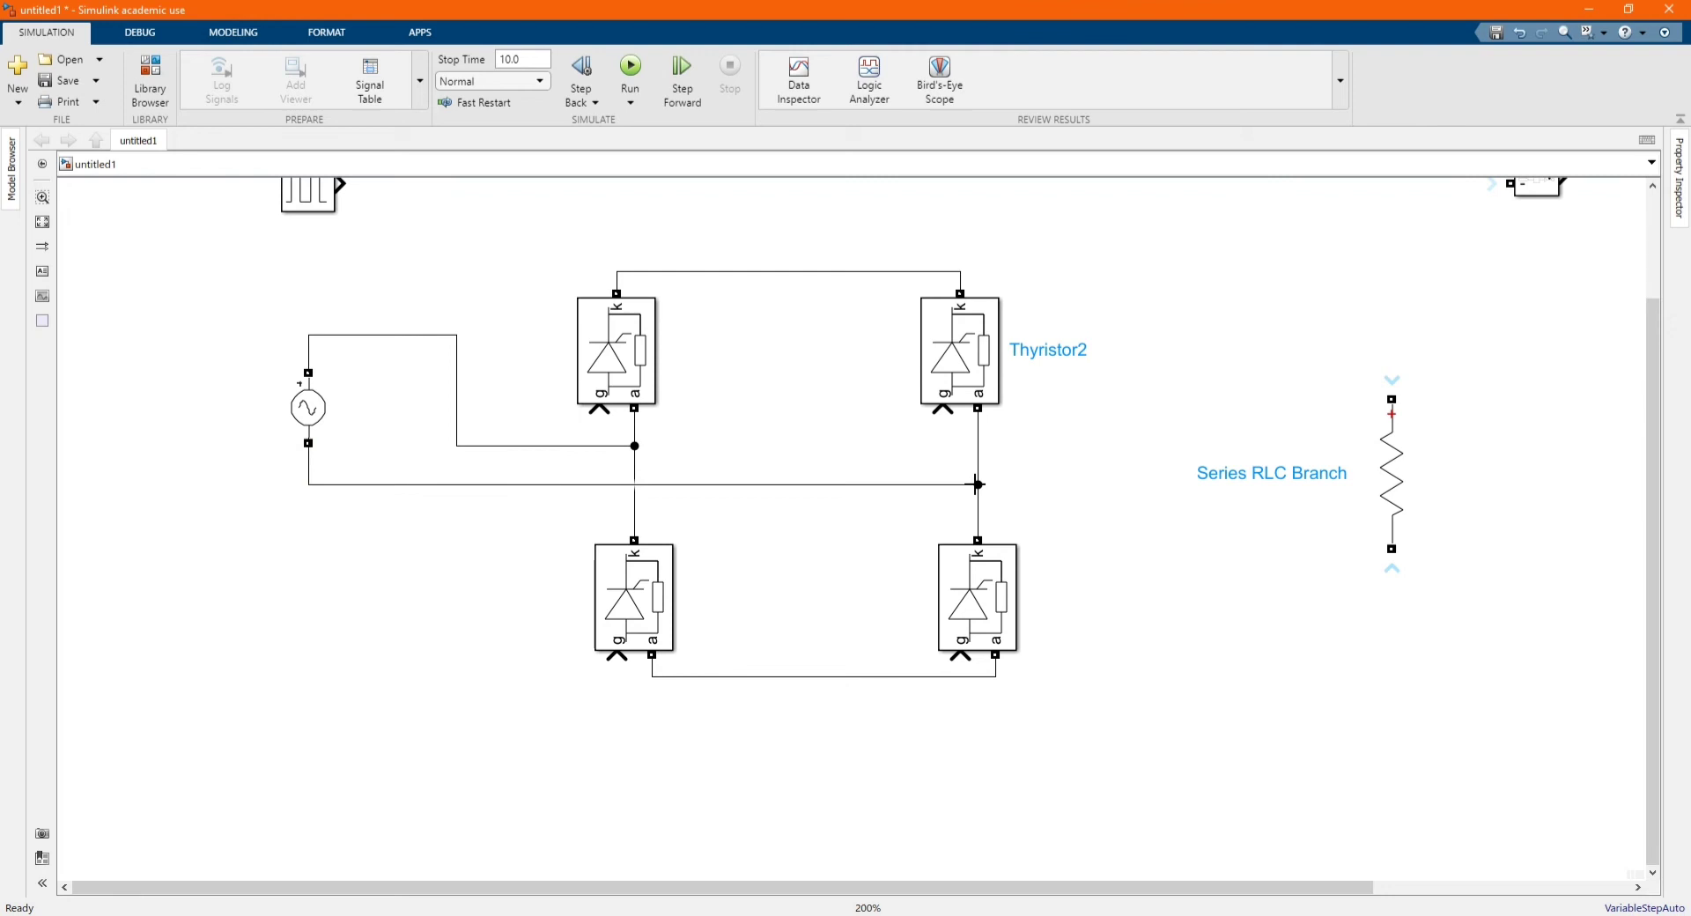
{"action": "left_click_drag", "start_coordinate": [558, 531], "coordinate": [1115, 775]}
{"action": "left_click_drag", "start_coordinate": [995, 641], "coordinate": [1004, 774]}
{"action": "left_click", "coordinate": [551, 525]}
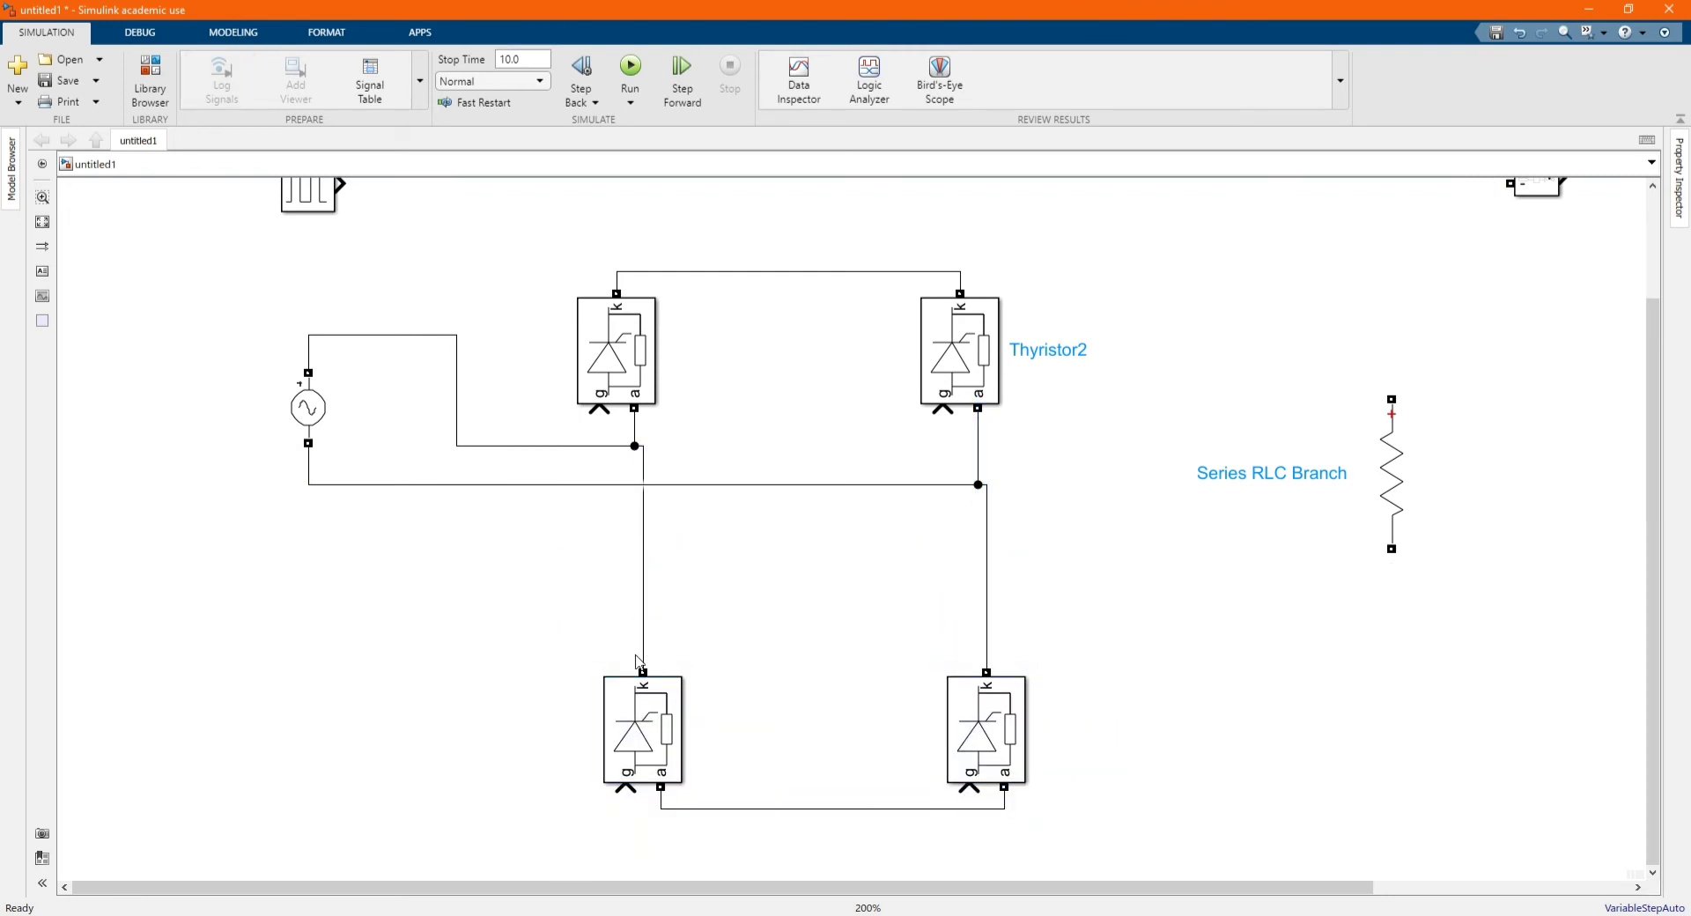
{"action": "left_click_drag", "start_coordinate": [645, 698], "coordinate": [636, 702]}
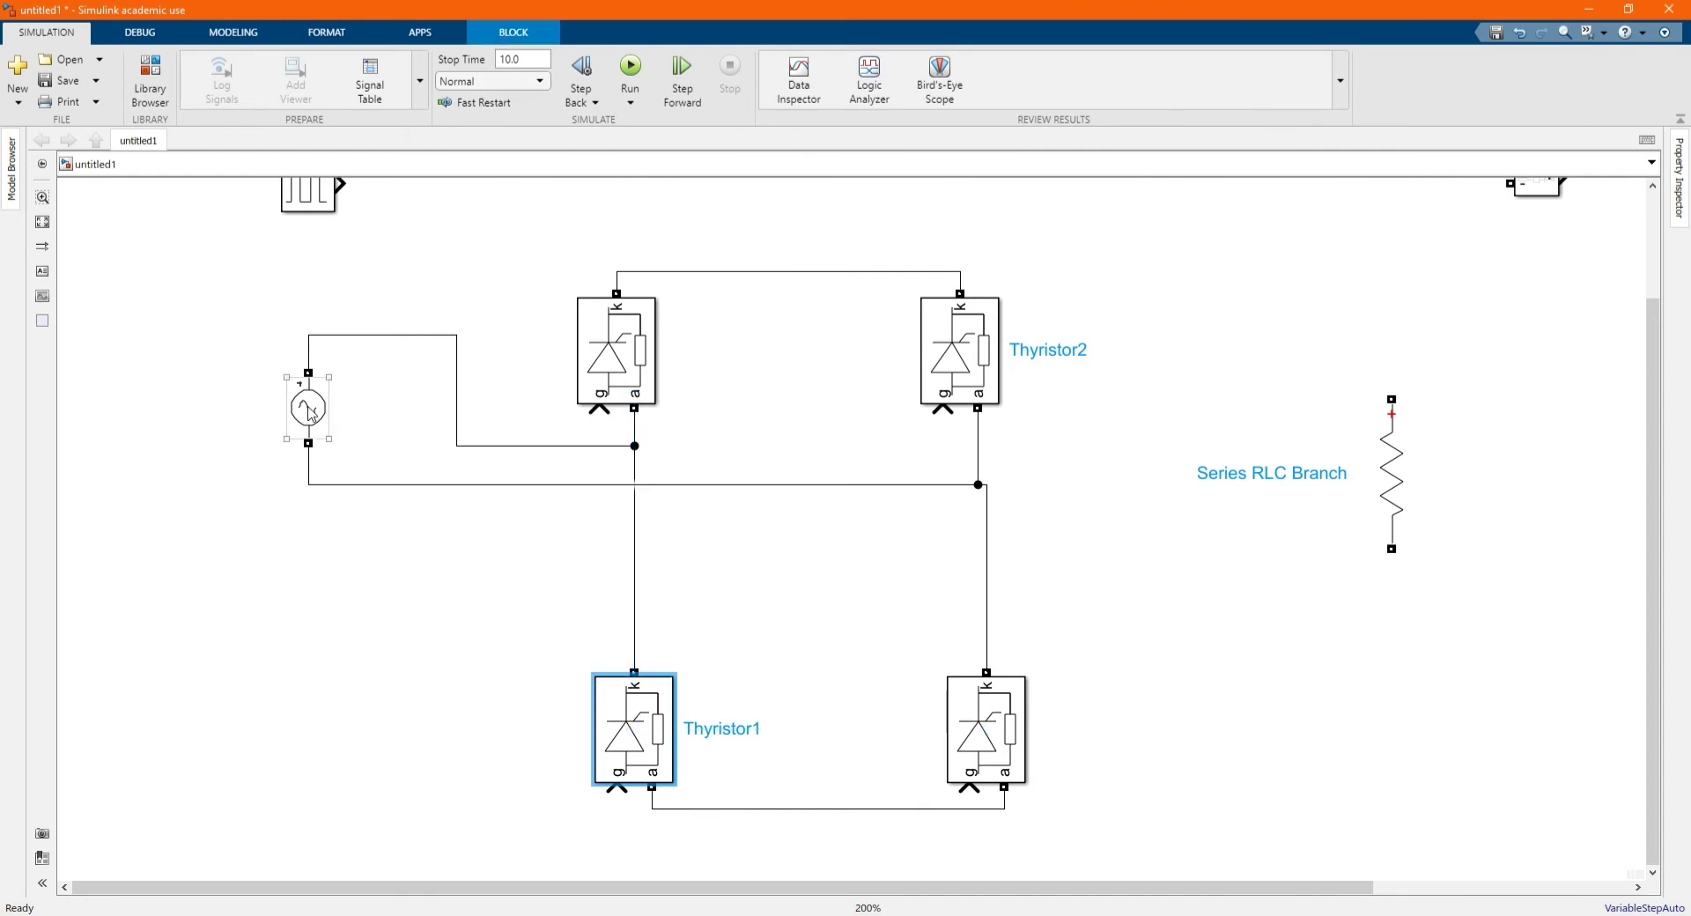
- Lower the AC source and its return wire, and align the lower-right thyristor directly under its leg
{"action": "left_click_drag", "start_coordinate": [310, 414], "coordinate": [297, 531]}
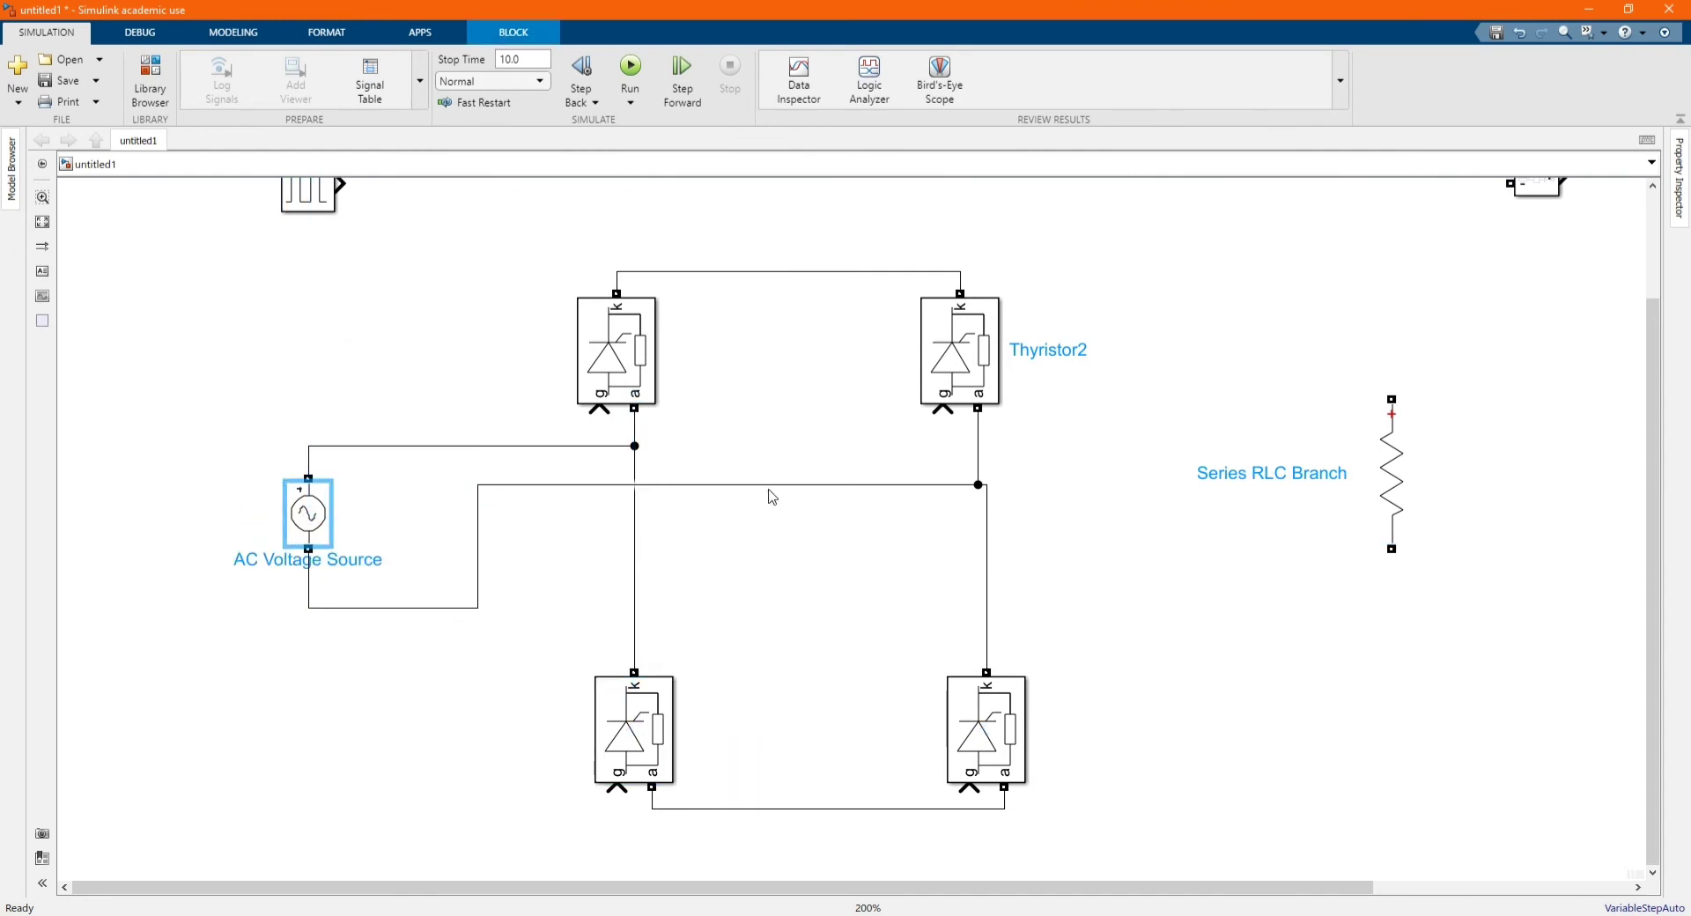
{"action": "left_click_drag", "start_coordinate": [769, 485], "coordinate": [831, 633]}
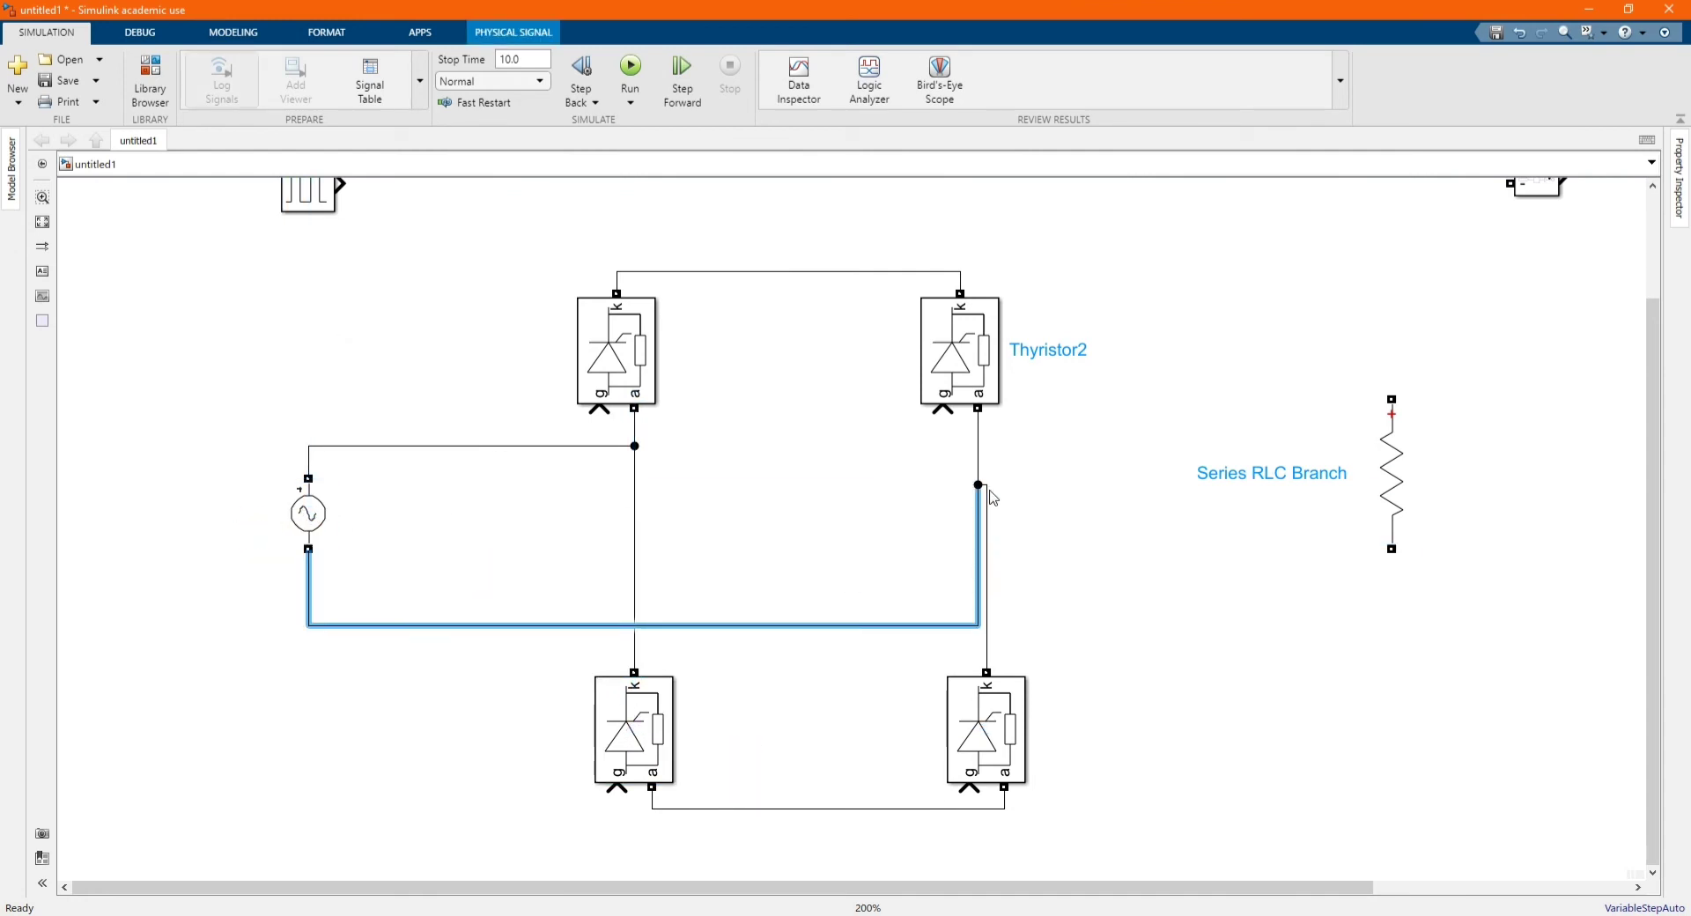
{"action": "left_click_drag", "start_coordinate": [979, 485], "coordinate": [978, 621]}
{"action": "left_click_drag", "start_coordinate": [987, 715], "coordinate": [978, 715]}
{"action": "scroll", "coordinate": [845, 546], "scroll_direction": "down", "scroll_amount": 3}
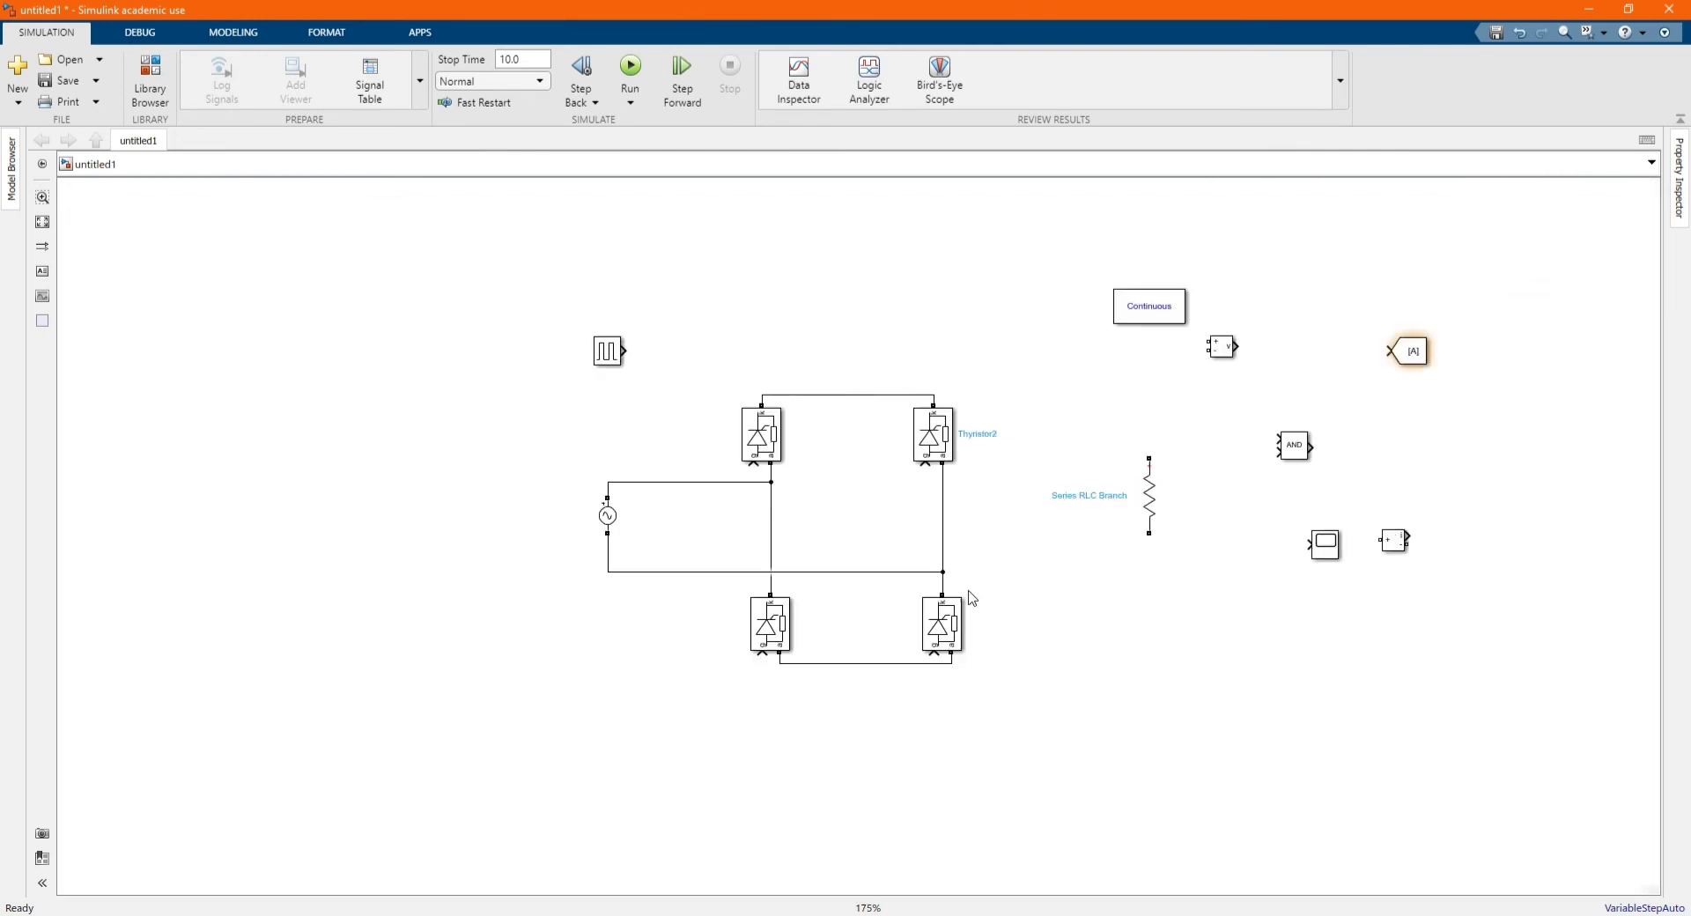
- Space the horizontal wires joining the lower anodes and the upper cathodes further away from the thyristors
{"action": "scroll", "coordinate": [882, 692], "scroll_direction": "up", "scroll_amount": 2}
{"action": "left_click_drag", "start_coordinate": [882, 528], "coordinate": [894, 626]}
{"action": "scroll", "coordinate": [895, 626], "scroll_direction": "down", "scroll_amount": 3}
{"action": "scroll", "coordinate": [773, 322], "scroll_direction": "up", "scroll_amount": 3}
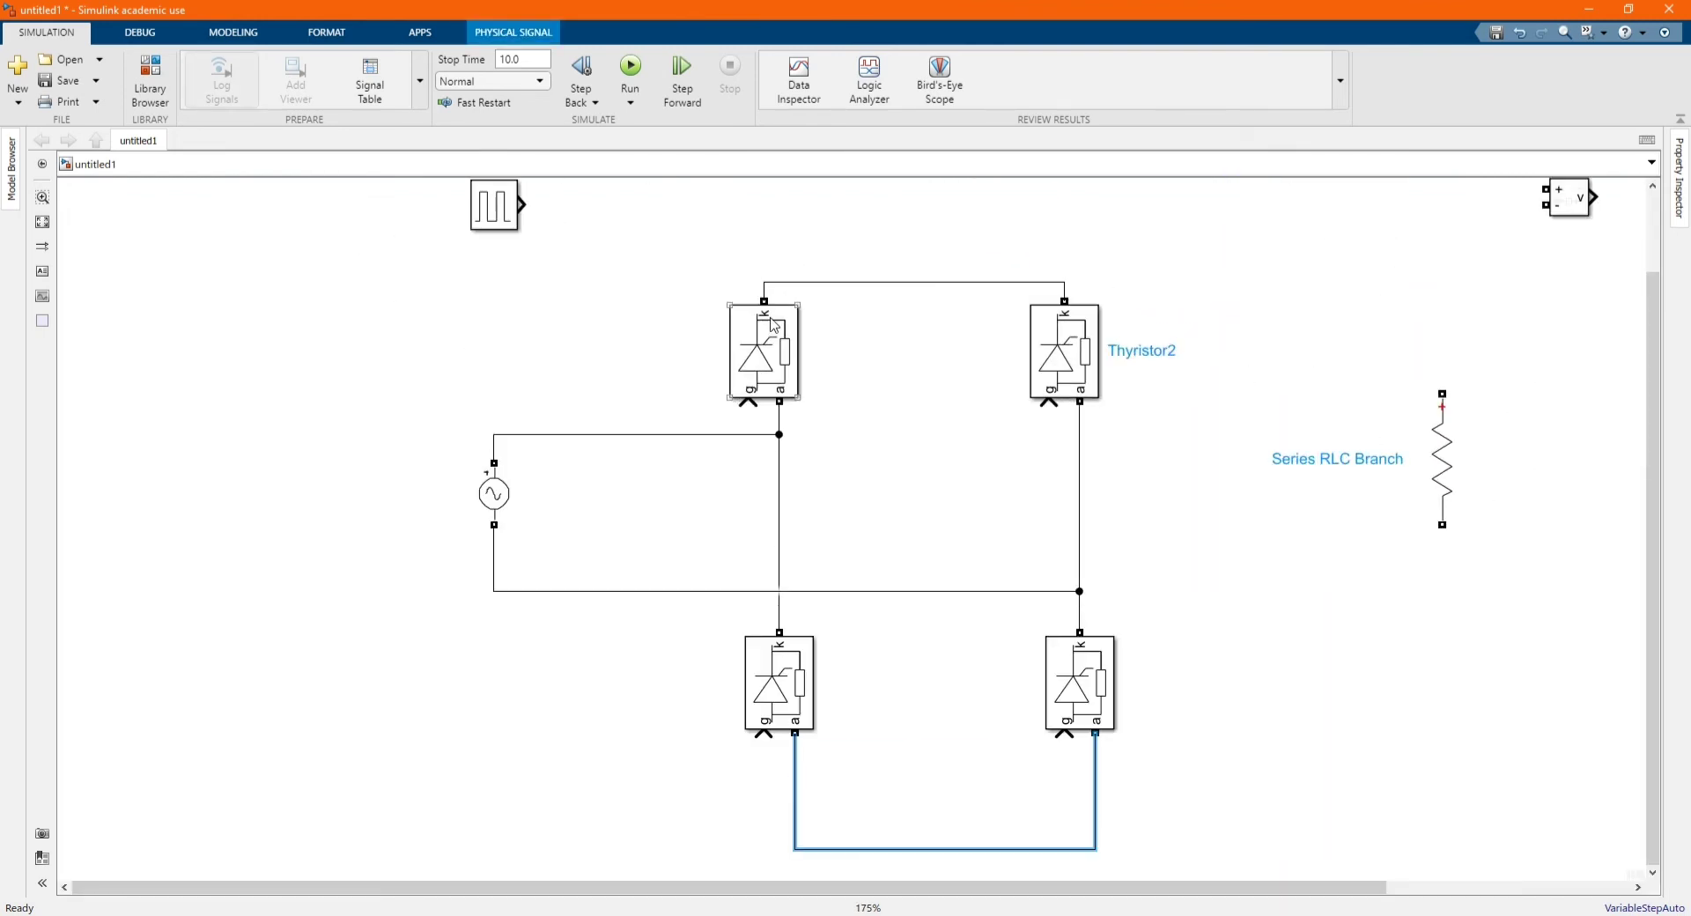
{"action": "left_click", "coordinate": [810, 297]}
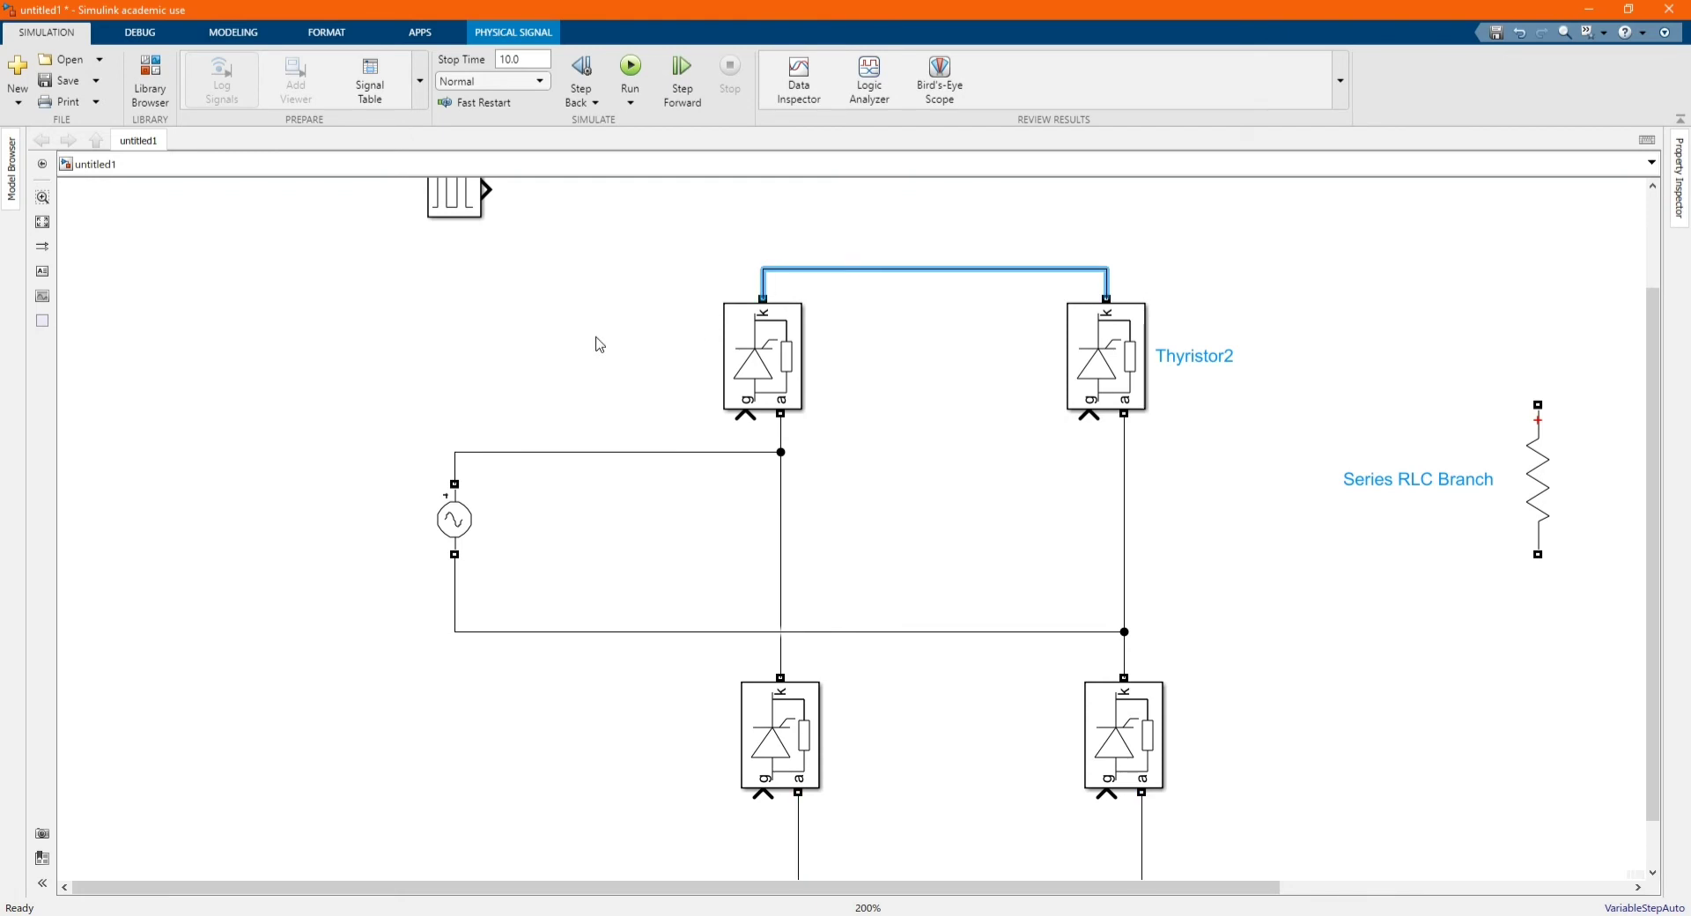
- Place the pulse generator left of the bridge, feeding the Goto block, and set the Goto tag to g1
{"action": "left_click_drag", "start_coordinate": [455, 209], "coordinate": [245, 348]}
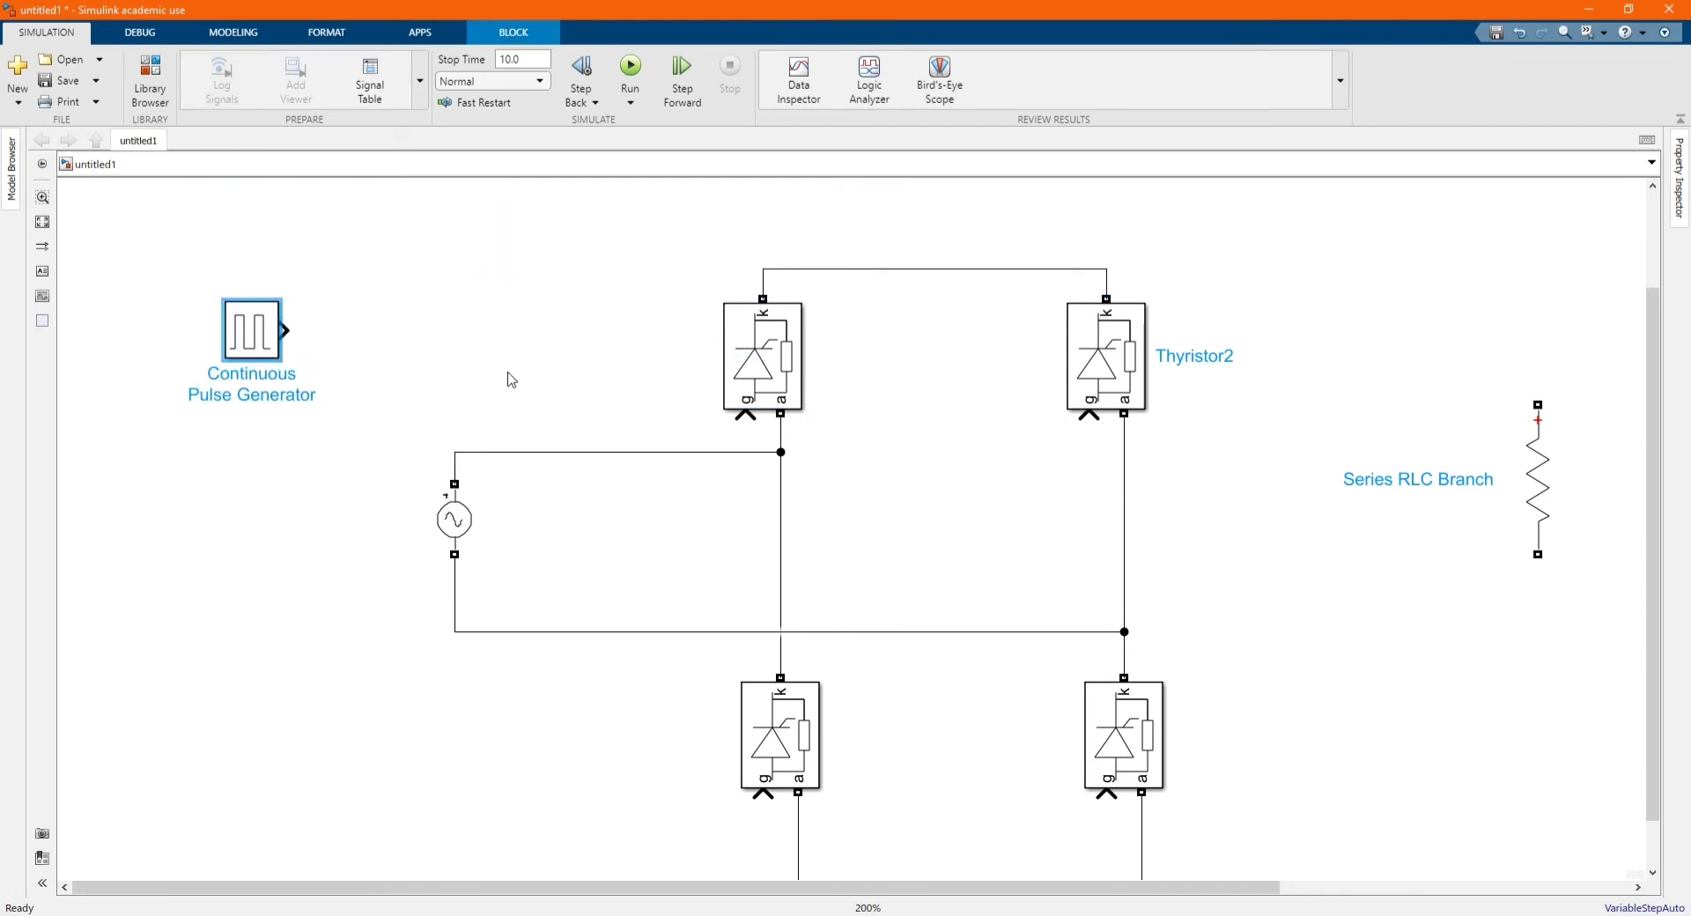
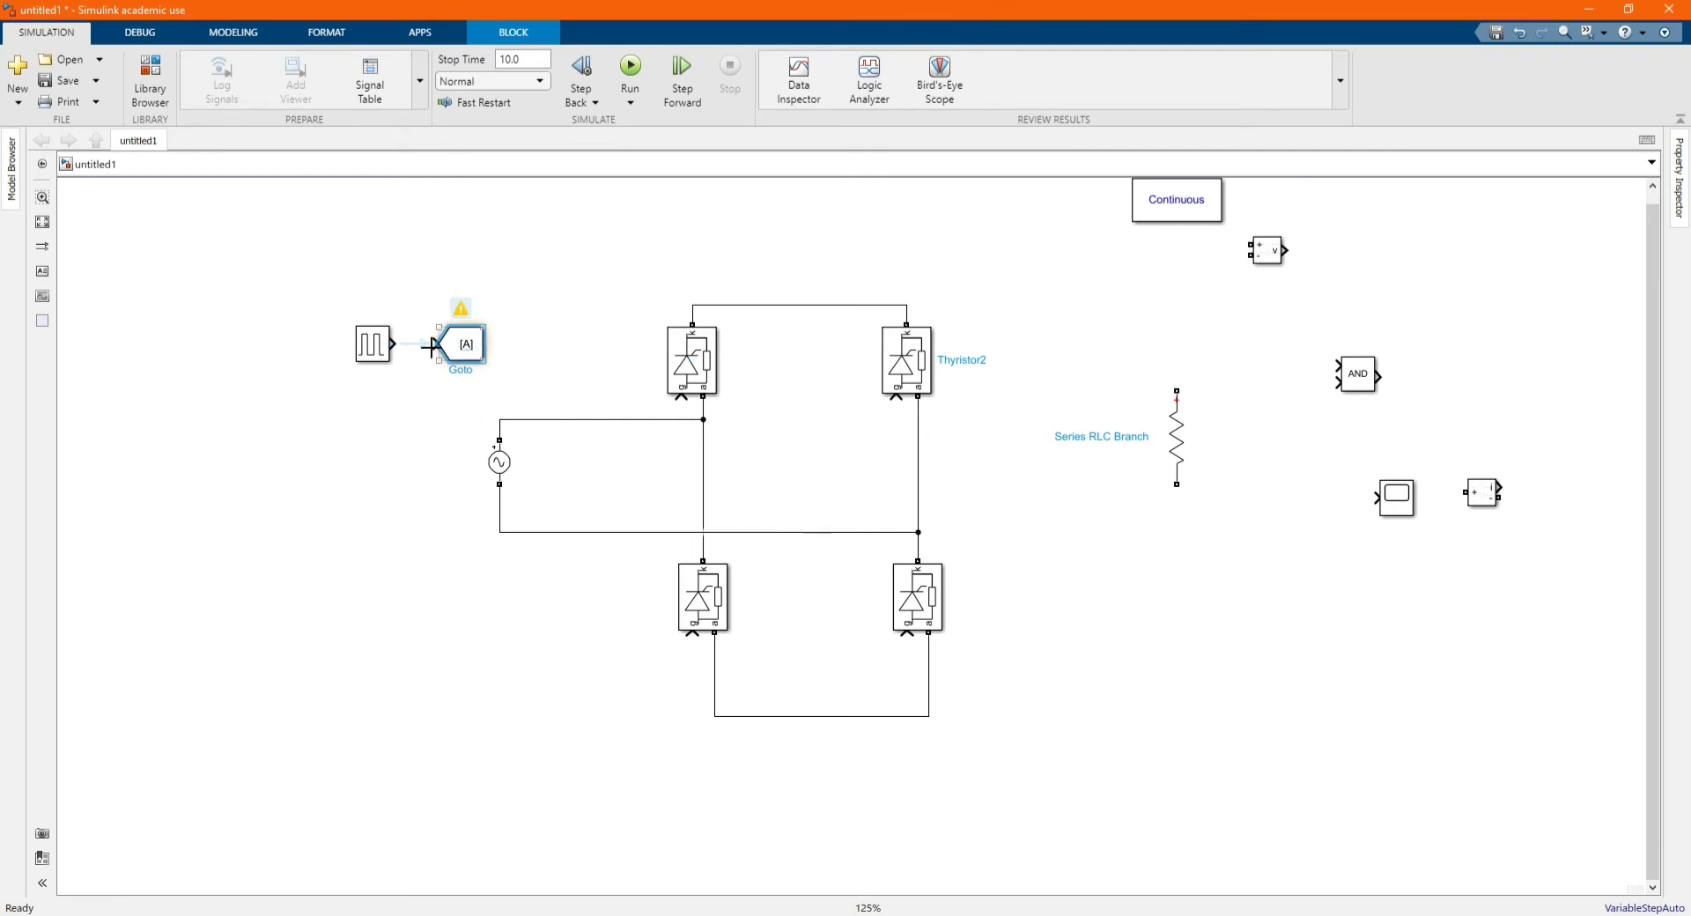
{"action": "double_click", "coordinate": [463, 353]}
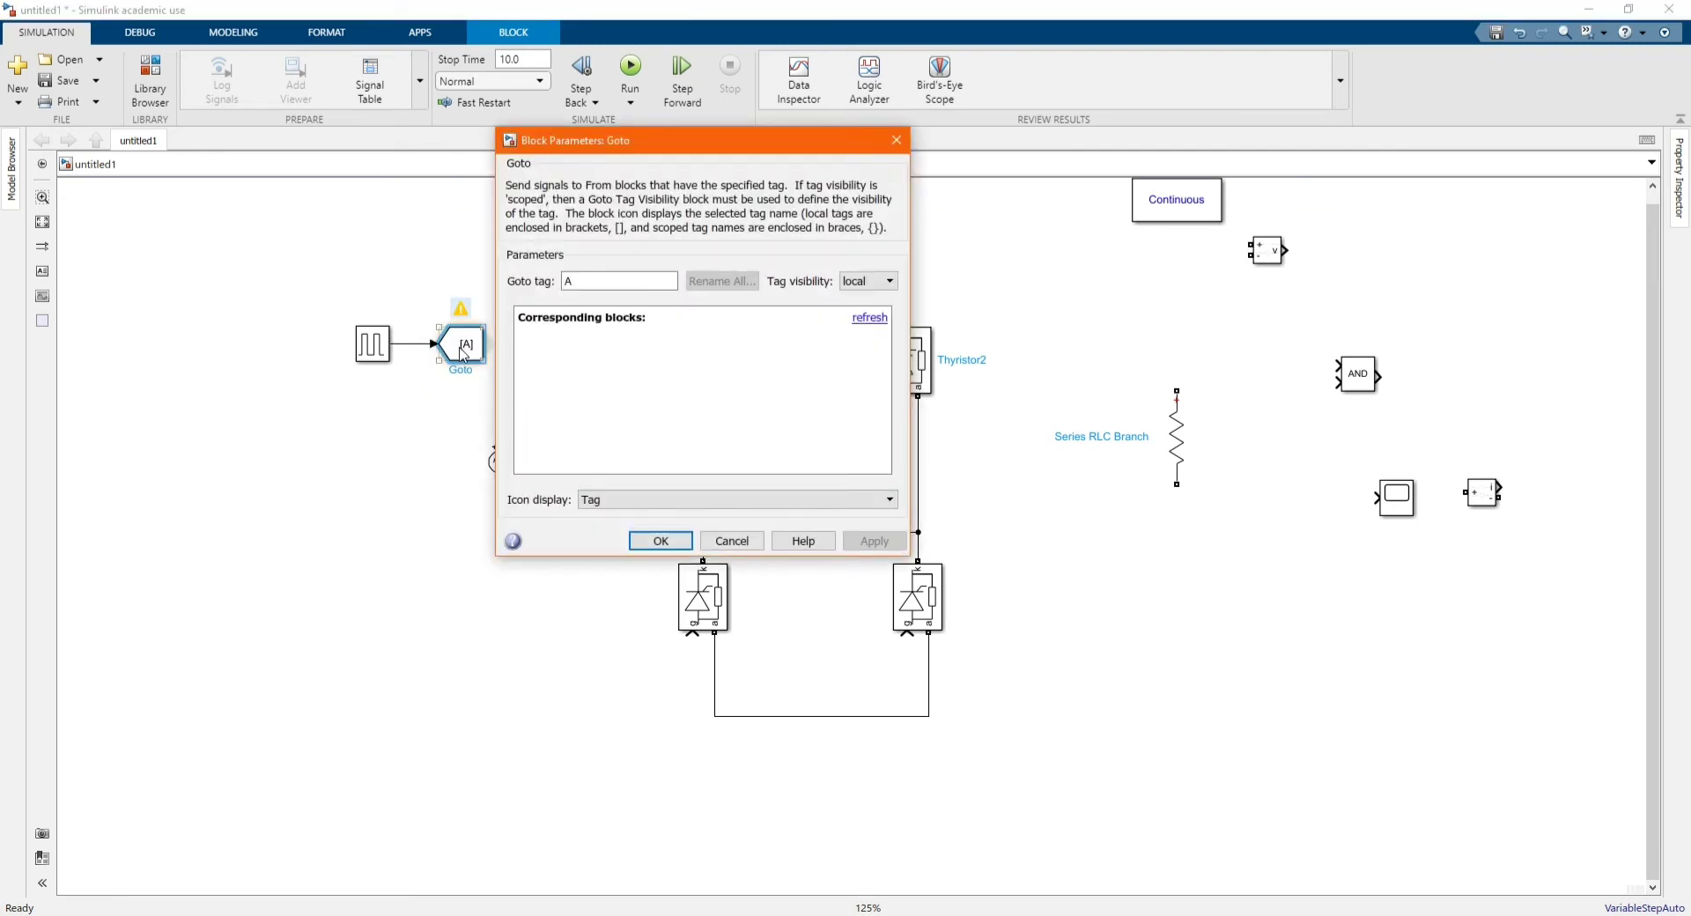
{"action": "double_click", "coordinate": [582, 280]}
{"action": "type", "text": "g1"}
{"action": "key", "text": "Return"}
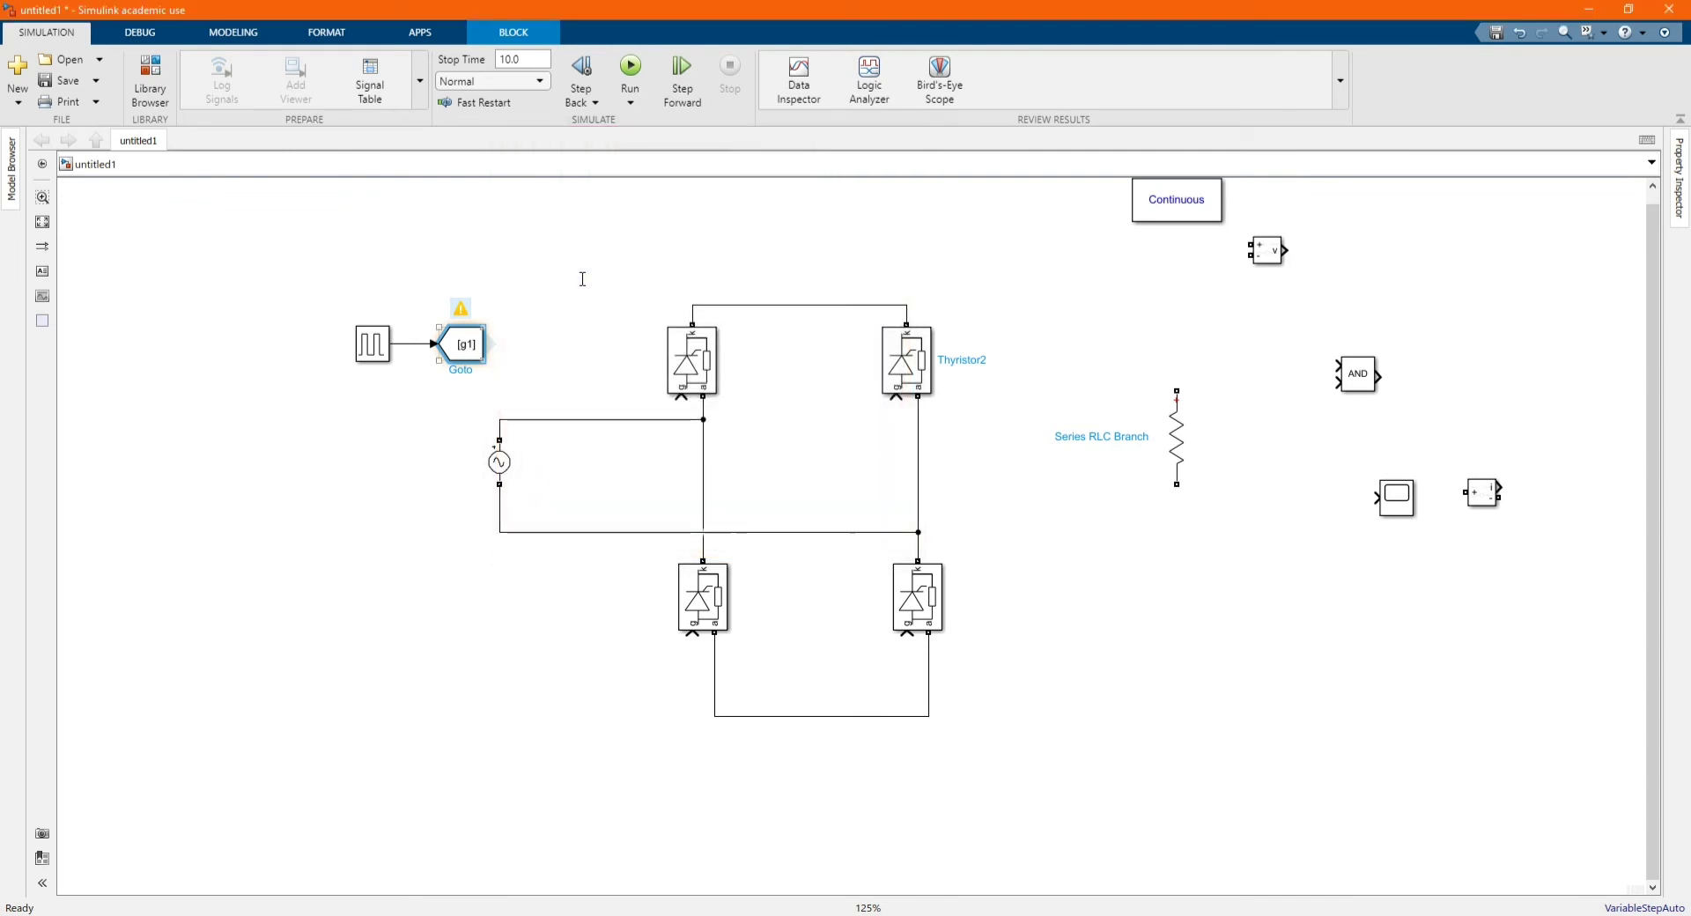
{"action": "left_click", "coordinate": [622, 370]}
{"action": "left_click_drag", "start_coordinate": [307, 299], "coordinate": [371, 307]}
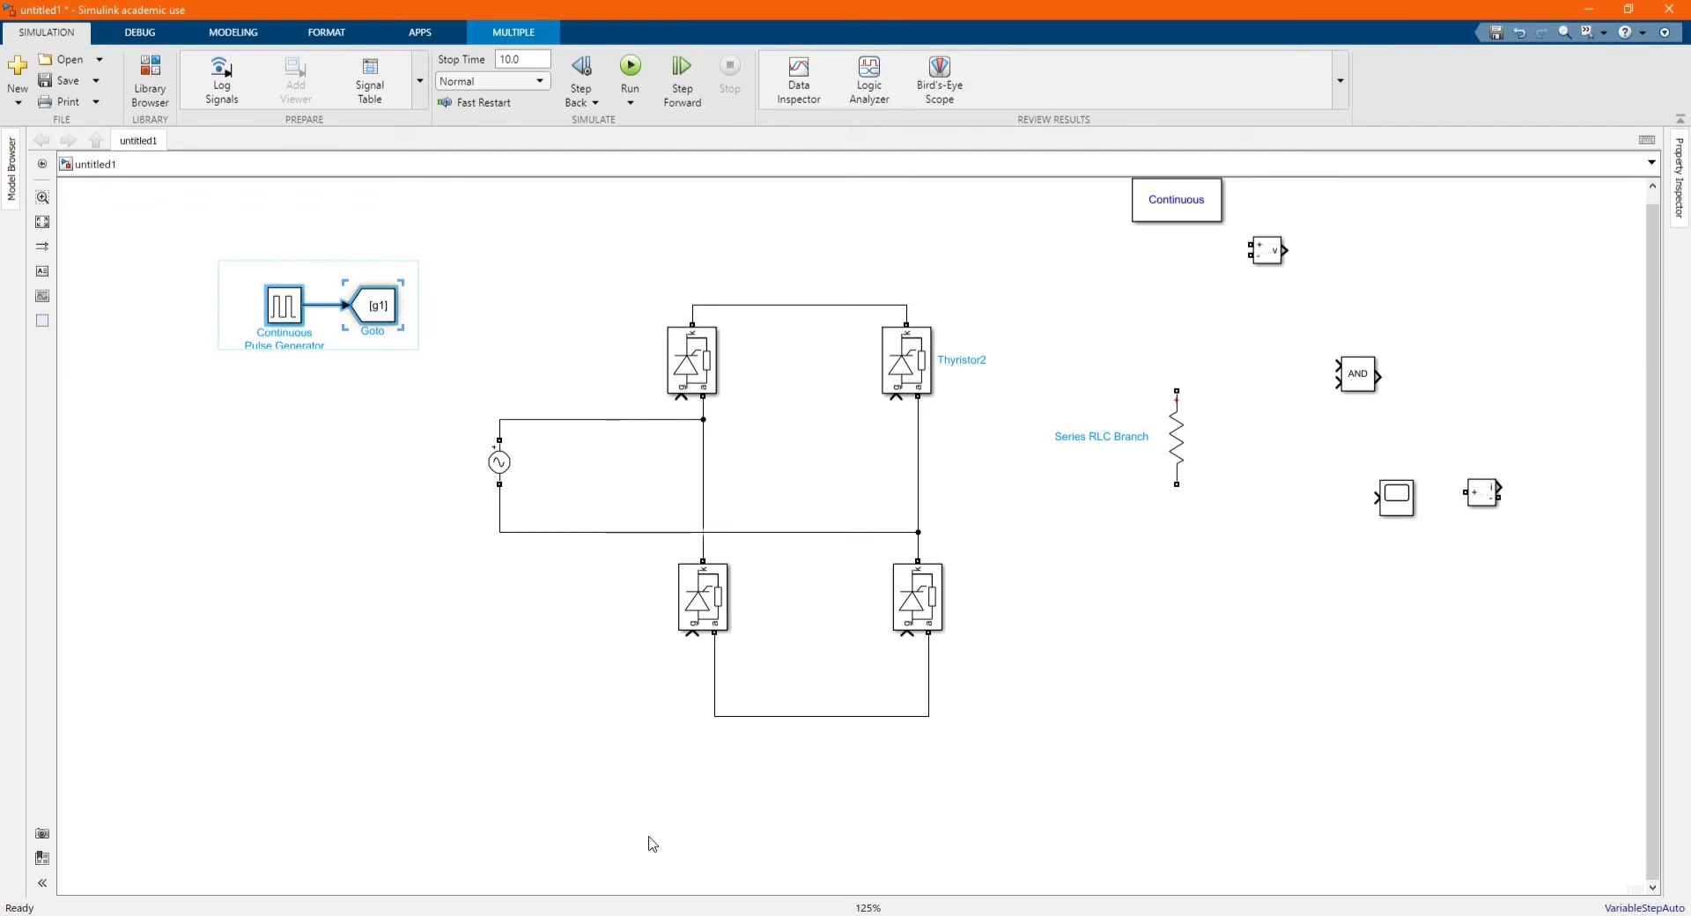
- Place the Logical Operator below the g1 Goto block as a NOT operator and feed it from the pulse generator output
{"action": "left_click_drag", "start_coordinate": [1363, 378], "coordinate": [381, 381]}
{"action": "double_click", "coordinate": [375, 377]}
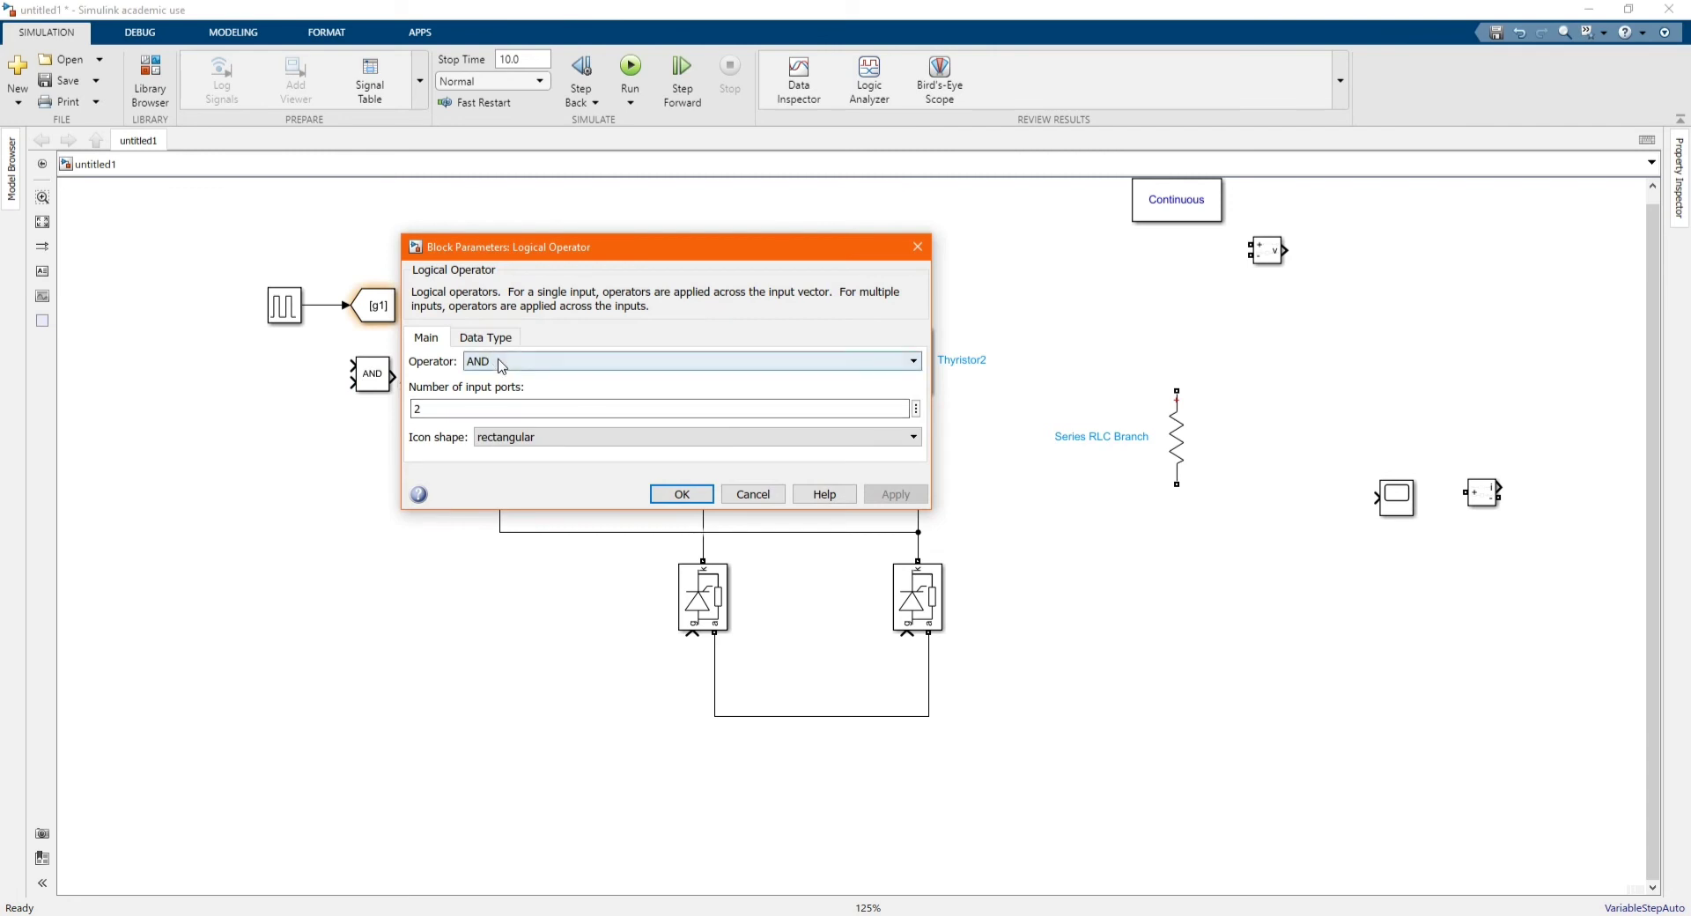
{"action": "left_click", "coordinate": [497, 361]}
{"action": "left_click", "coordinate": [498, 463]}
{"action": "left_click", "coordinate": [890, 444]}
{"action": "left_click", "coordinate": [681, 444]}
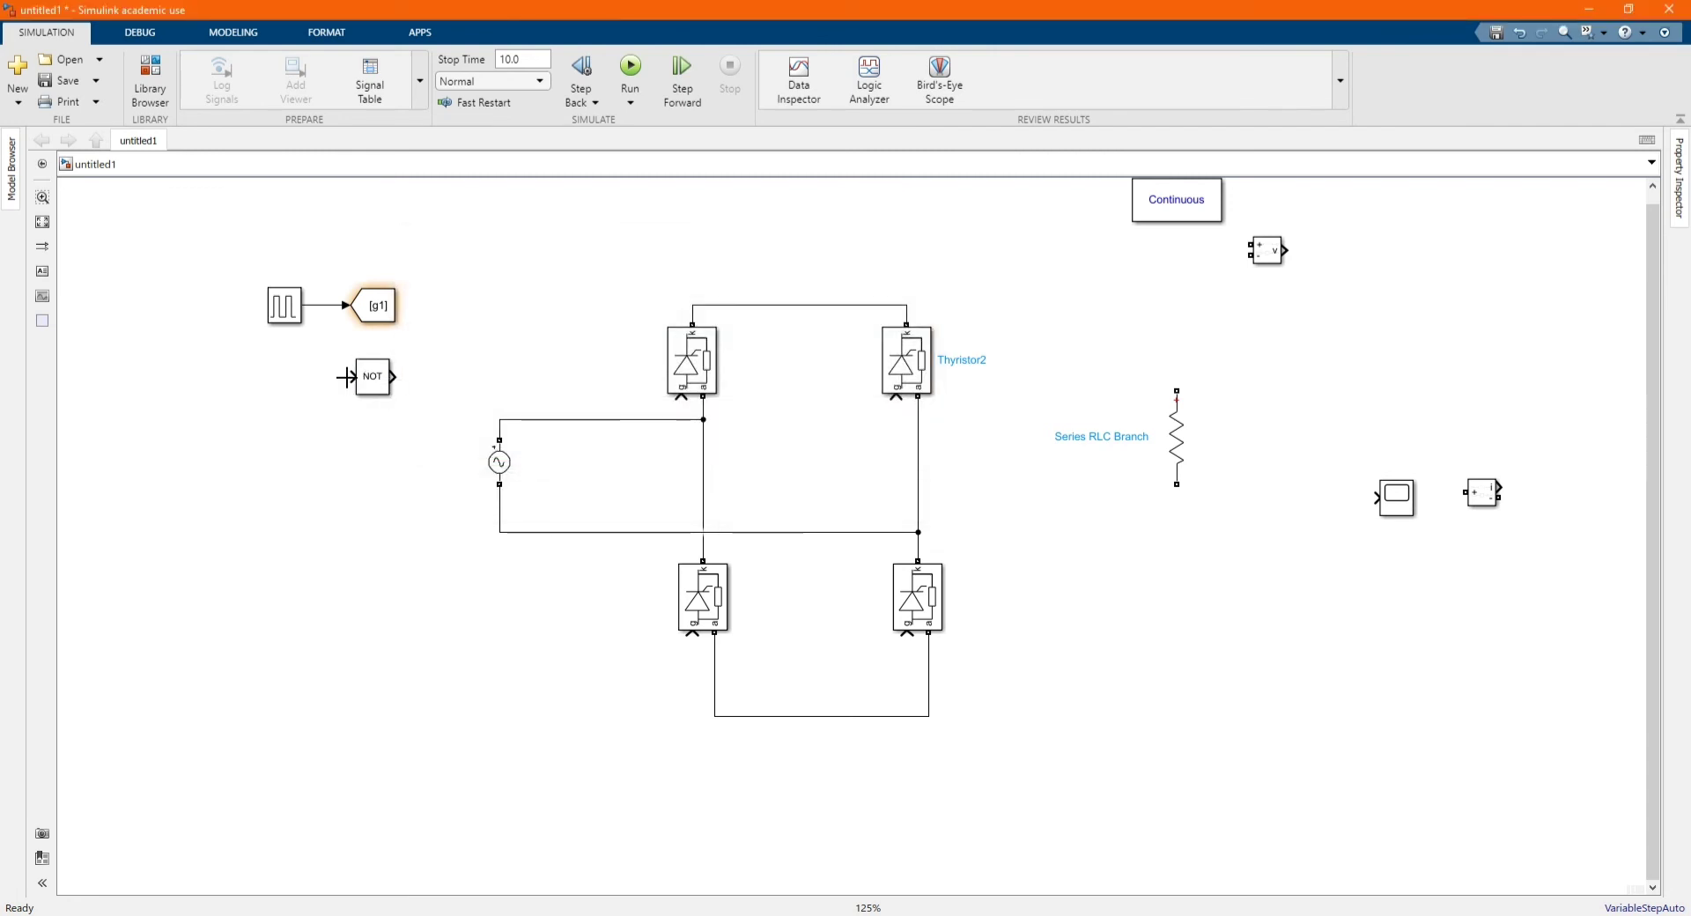
{"action": "left_click_drag", "start_coordinate": [352, 377], "coordinate": [322, 304]}
{"action": "left_click", "coordinate": [492, 286]}
- Duplicate the Goto block onto the NOT output with tag g2, and align the g1 Goto block above it
{"action": "left_click", "coordinate": [377, 310]}
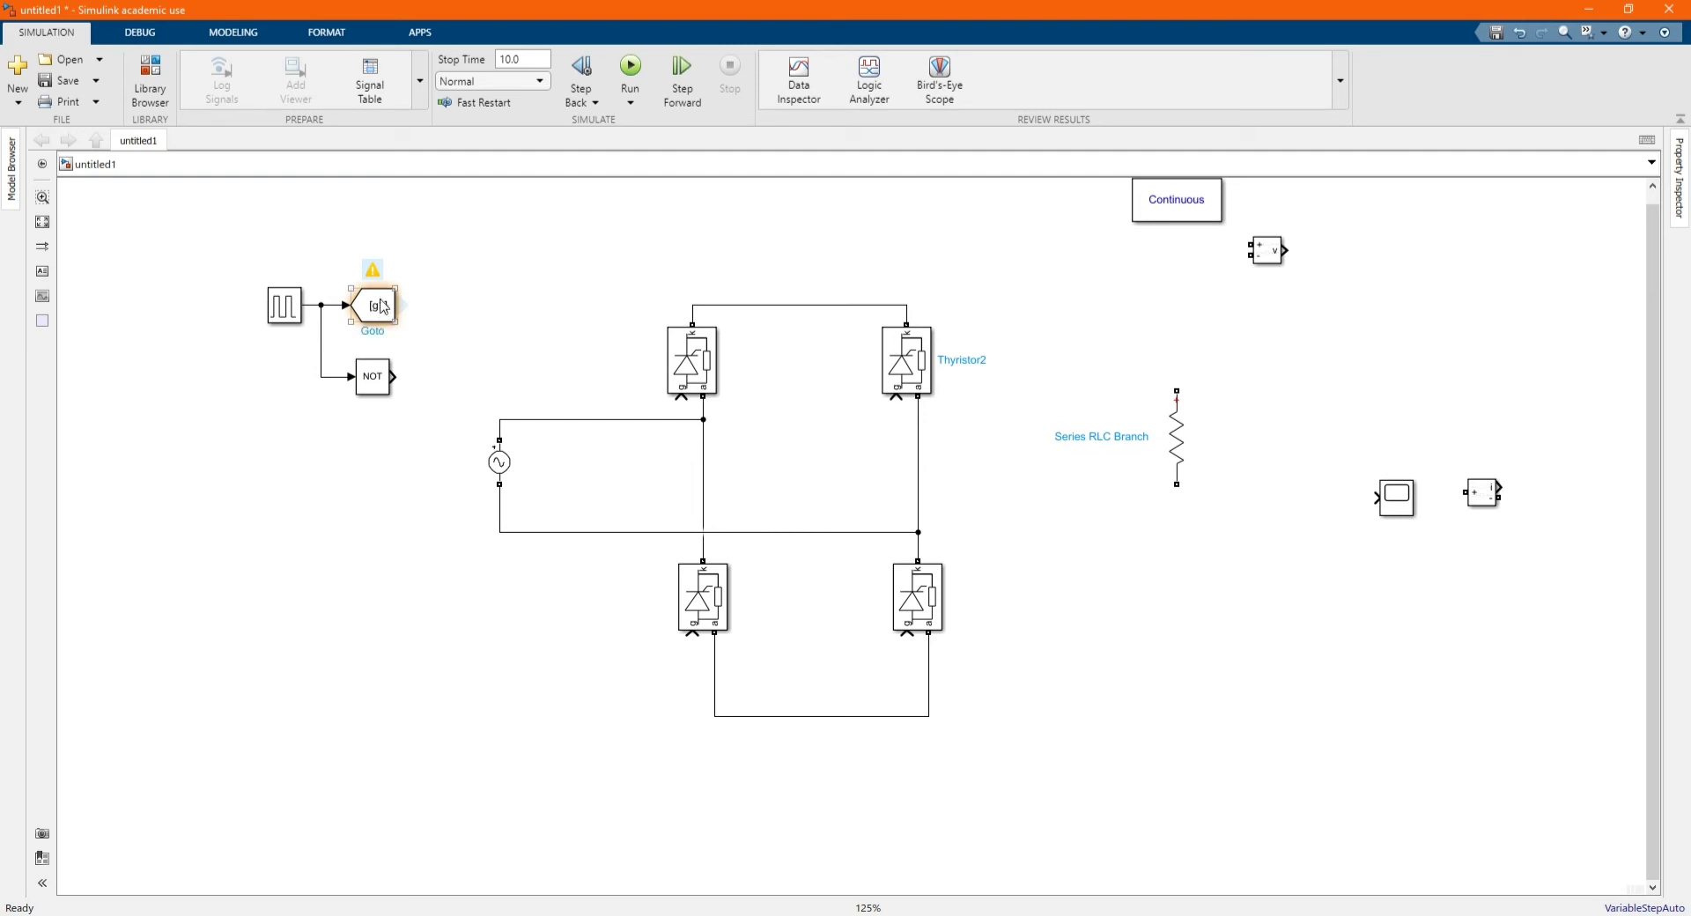
{"action": "left_click_drag", "start_coordinate": [381, 306], "coordinate": [467, 380]}
{"action": "double_click", "coordinate": [458, 379]}
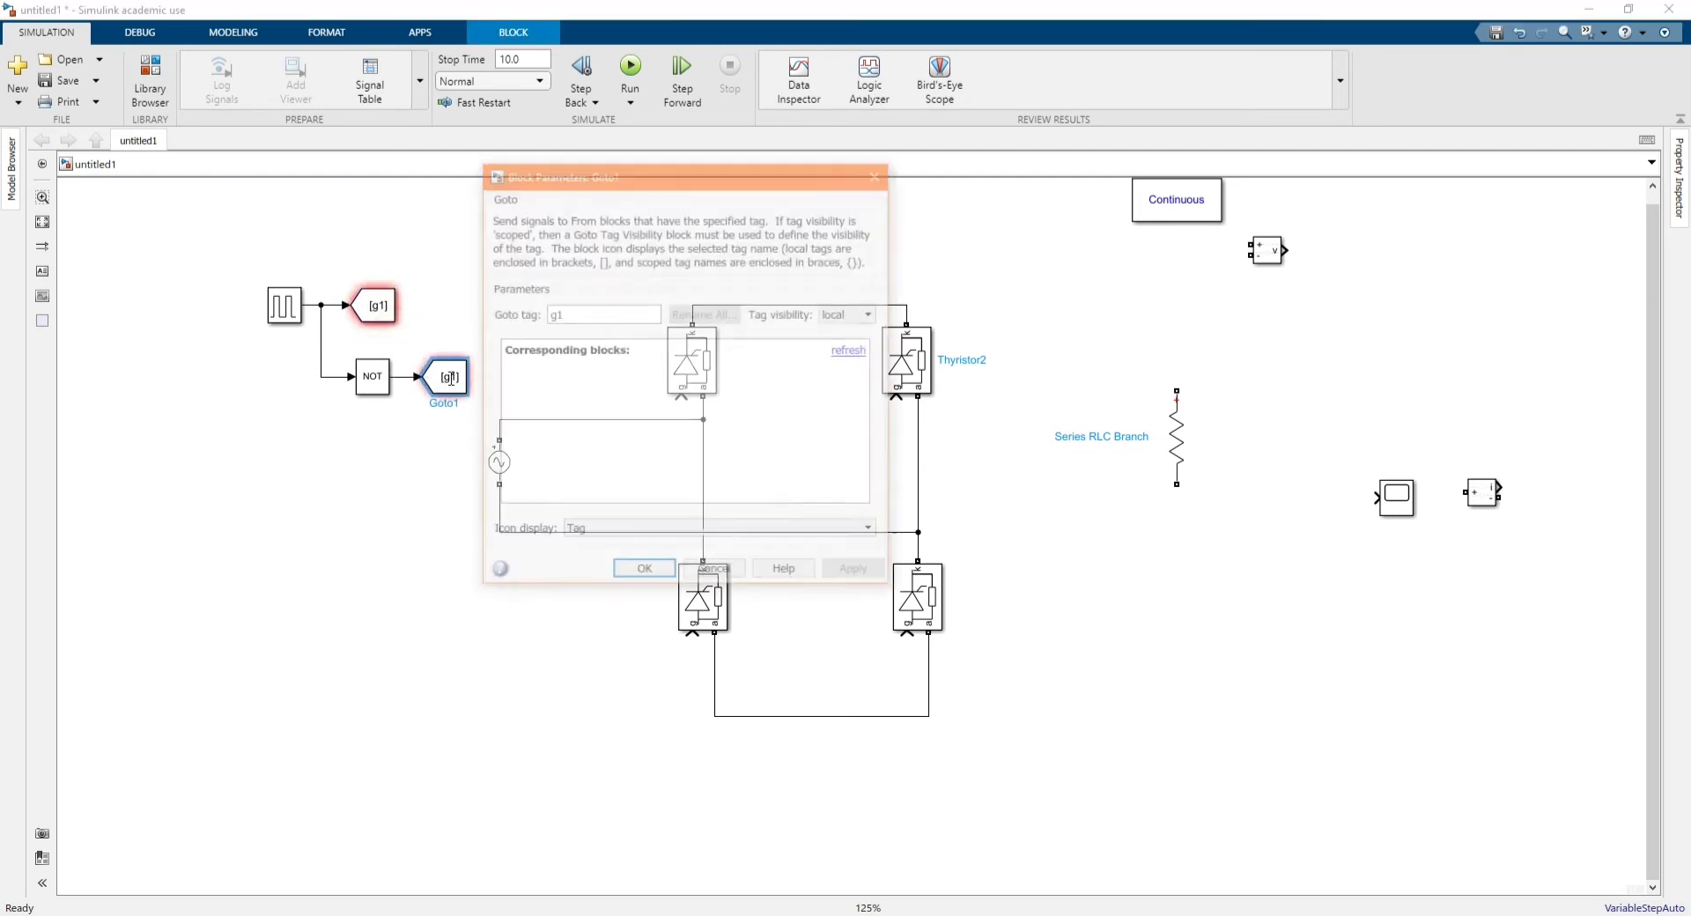
{"action": "double_click", "coordinate": [580, 319]}
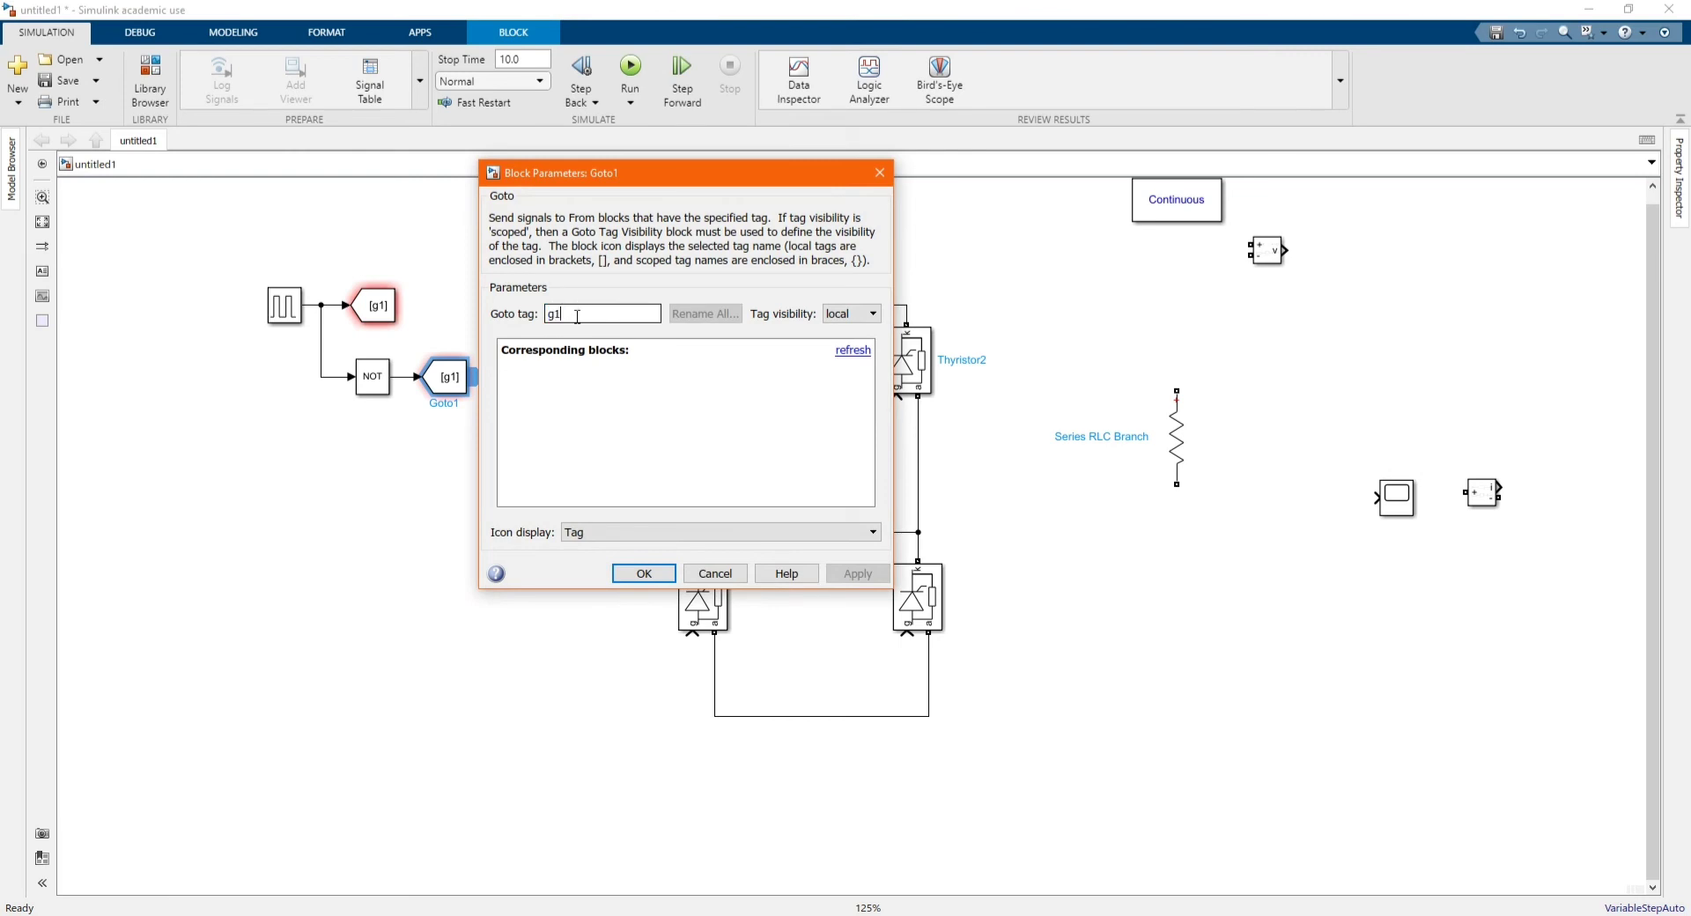
{"action": "key", "text": "BackSpace"}
{"action": "key", "text": "Return"}
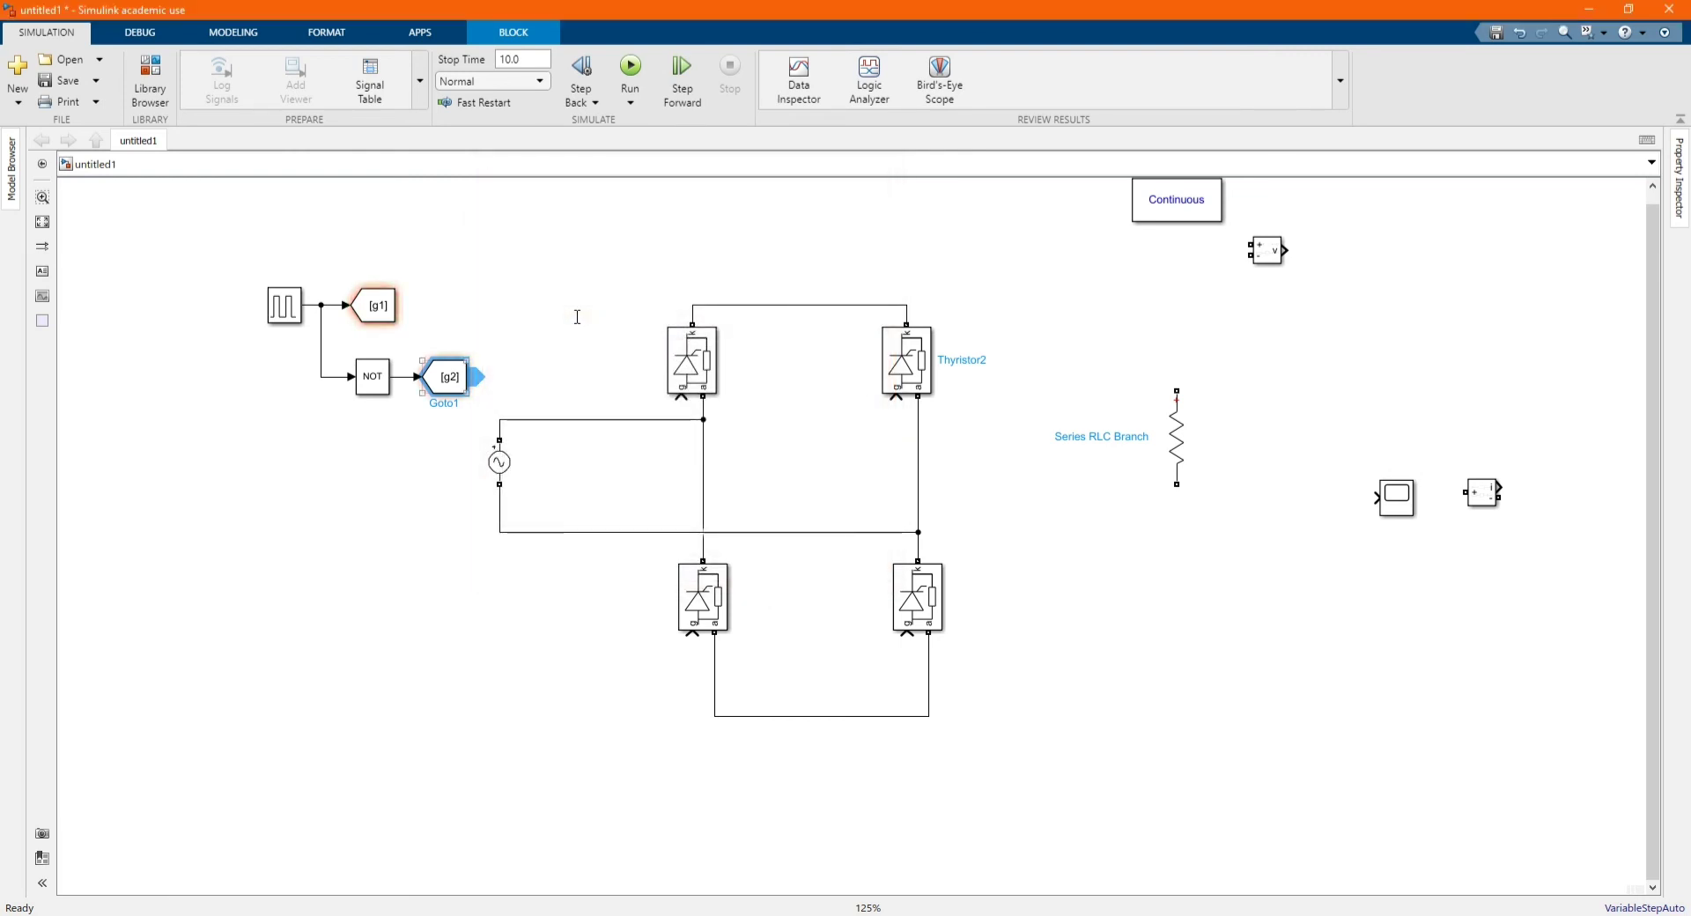
{"action": "left_click_drag", "start_coordinate": [376, 325], "coordinate": [444, 324]}
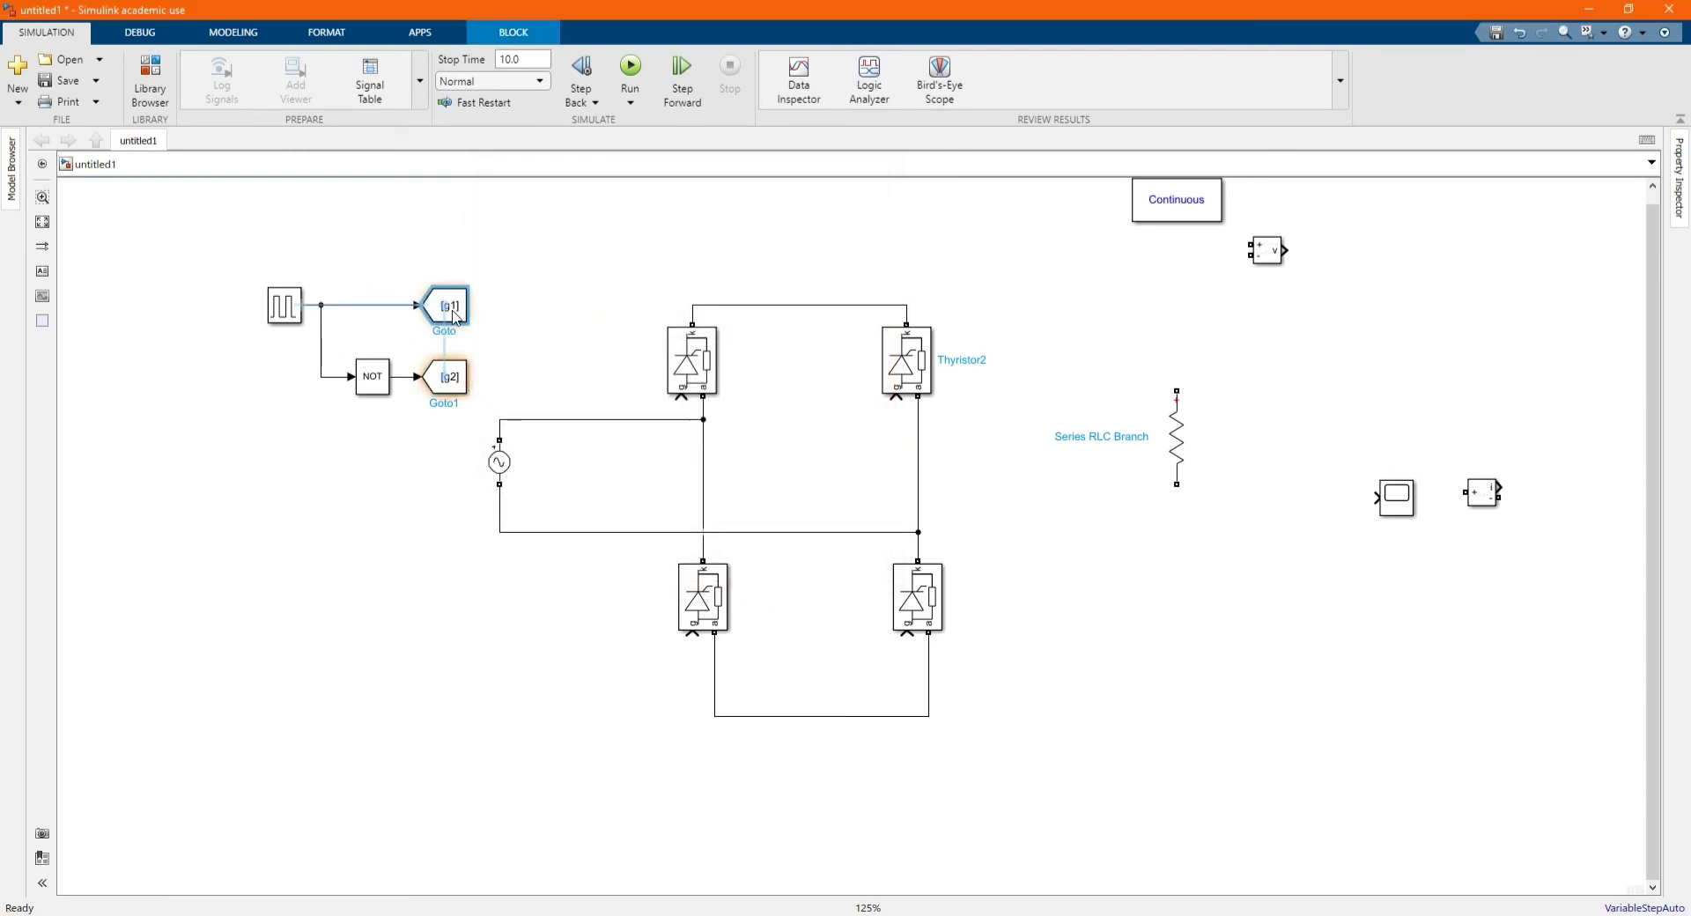
- Add two From blocks tagged g1 and wire them to the gates of the upper-left and lower-right thyristors
{"action": "left_click", "coordinate": [649, 403]}
{"action": "key", "text": "ctrl+v"}
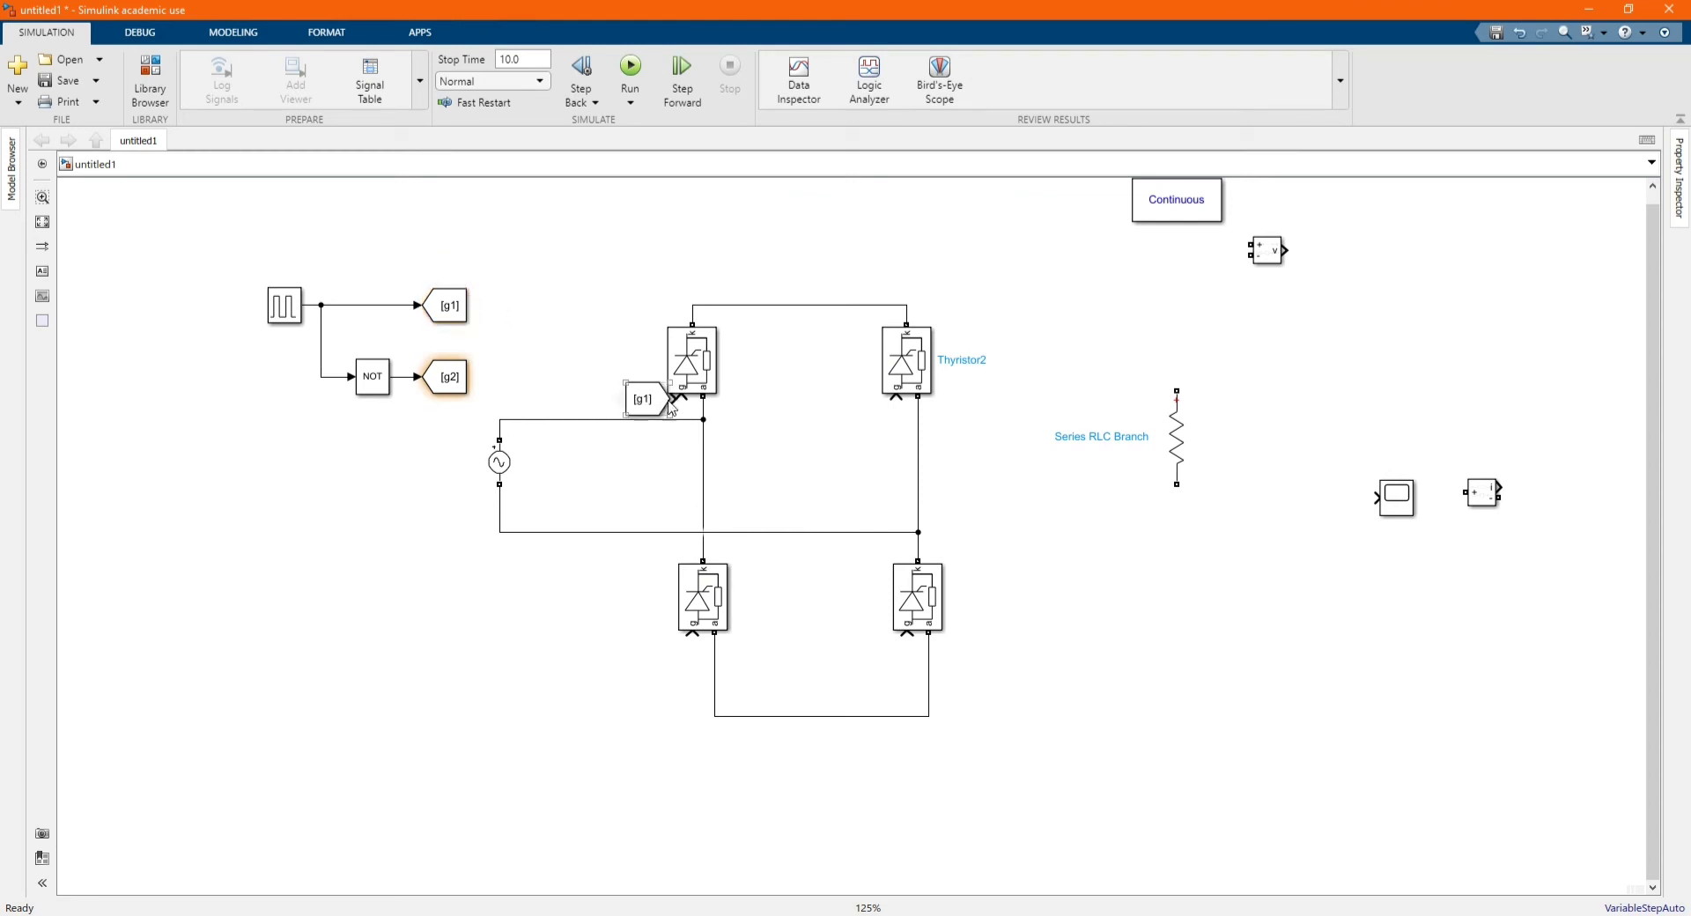
{"action": "left_click_drag", "start_coordinate": [672, 398], "coordinate": [638, 426]}
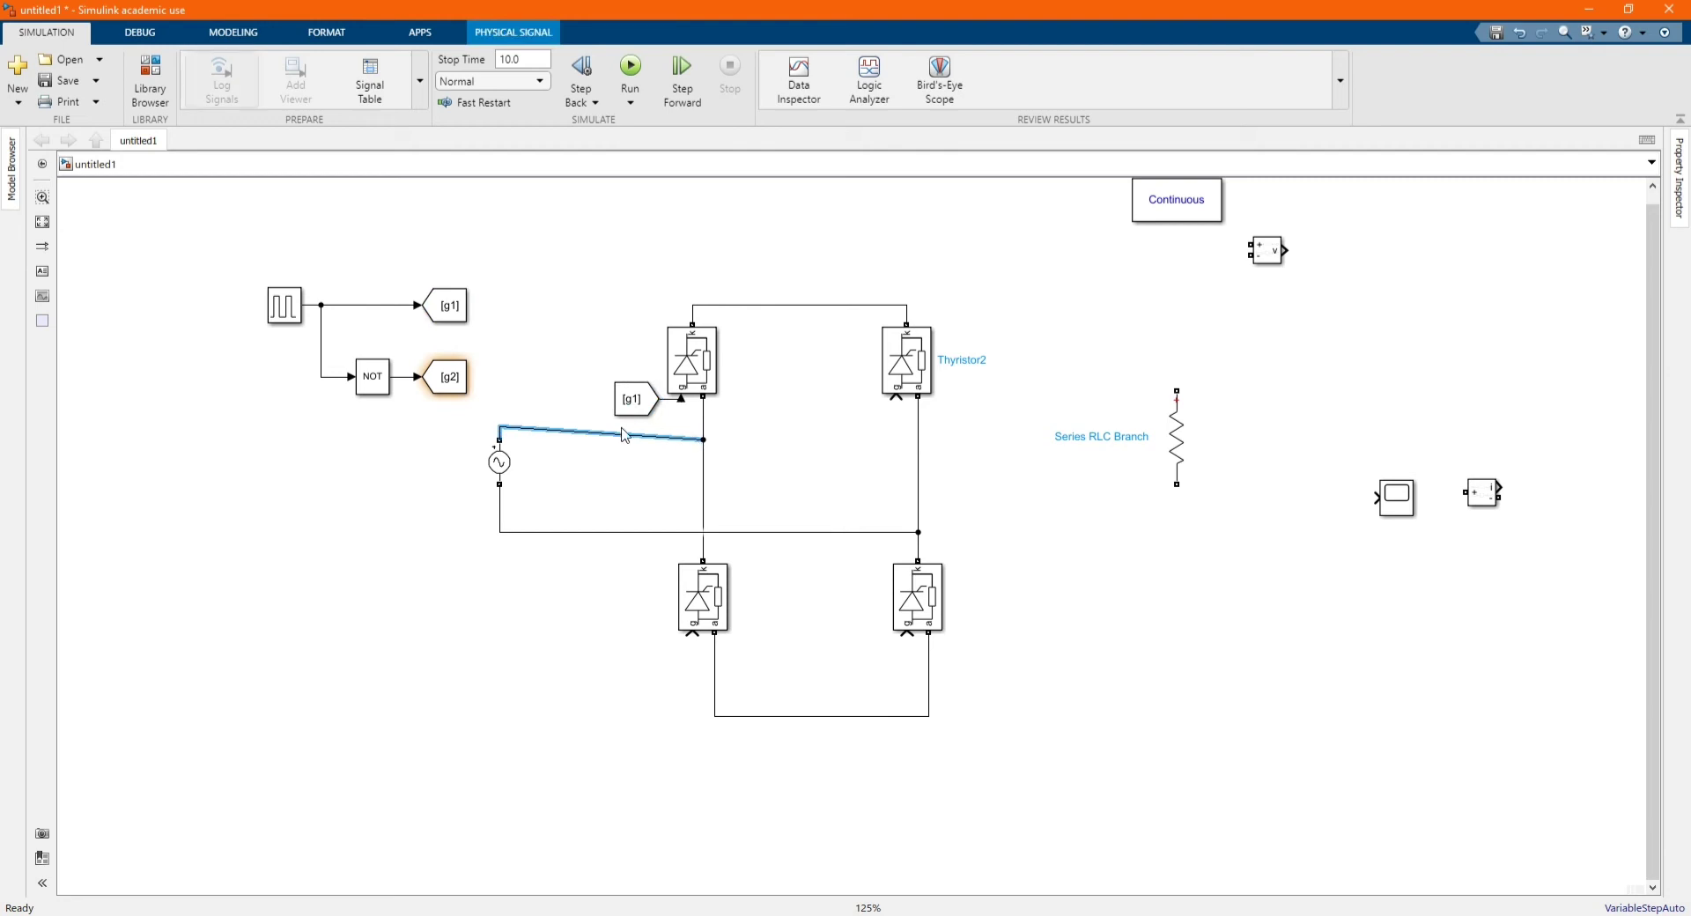
{"action": "left_click_drag", "start_coordinate": [496, 476], "coordinate": [495, 492]}
{"action": "left_click", "coordinate": [630, 418]}
{"action": "left_click_drag", "start_coordinate": [628, 413], "coordinate": [905, 634]}
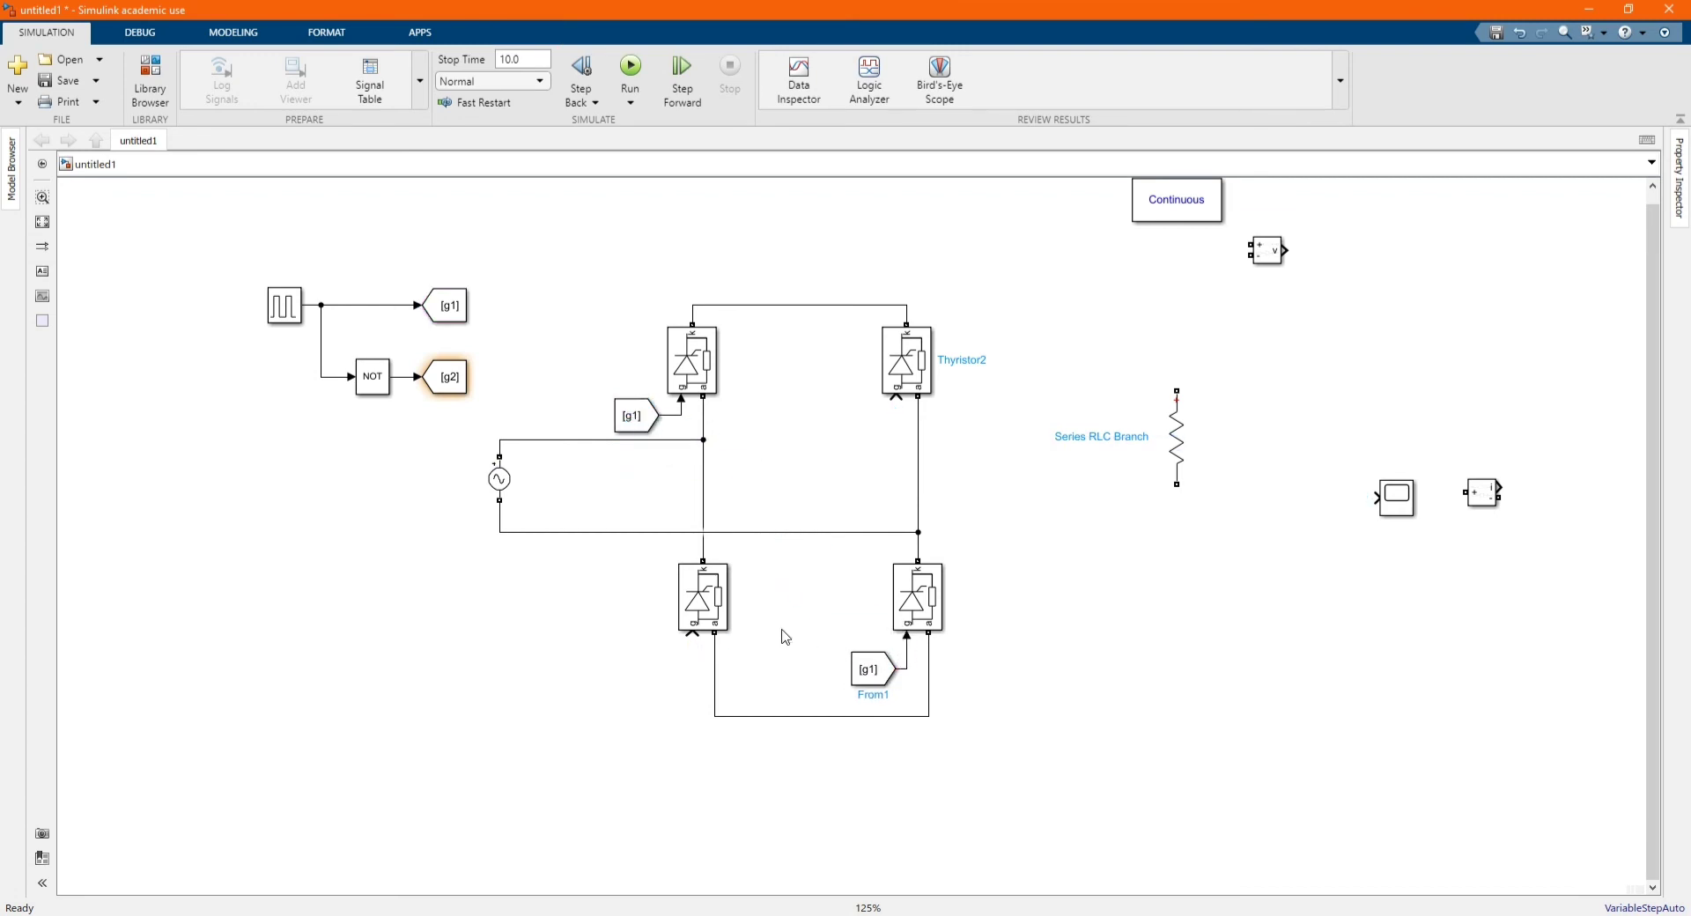
- Add two From blocks tagged g2 and wire them to the gates of the lower-left and upper-right thyristors
{"action": "left_click", "coordinate": [460, 382]}
{"action": "left_click_drag", "start_coordinate": [474, 379], "coordinate": [768, 454]}
{"action": "left_click_drag", "start_coordinate": [473, 380], "coordinate": [701, 640]}
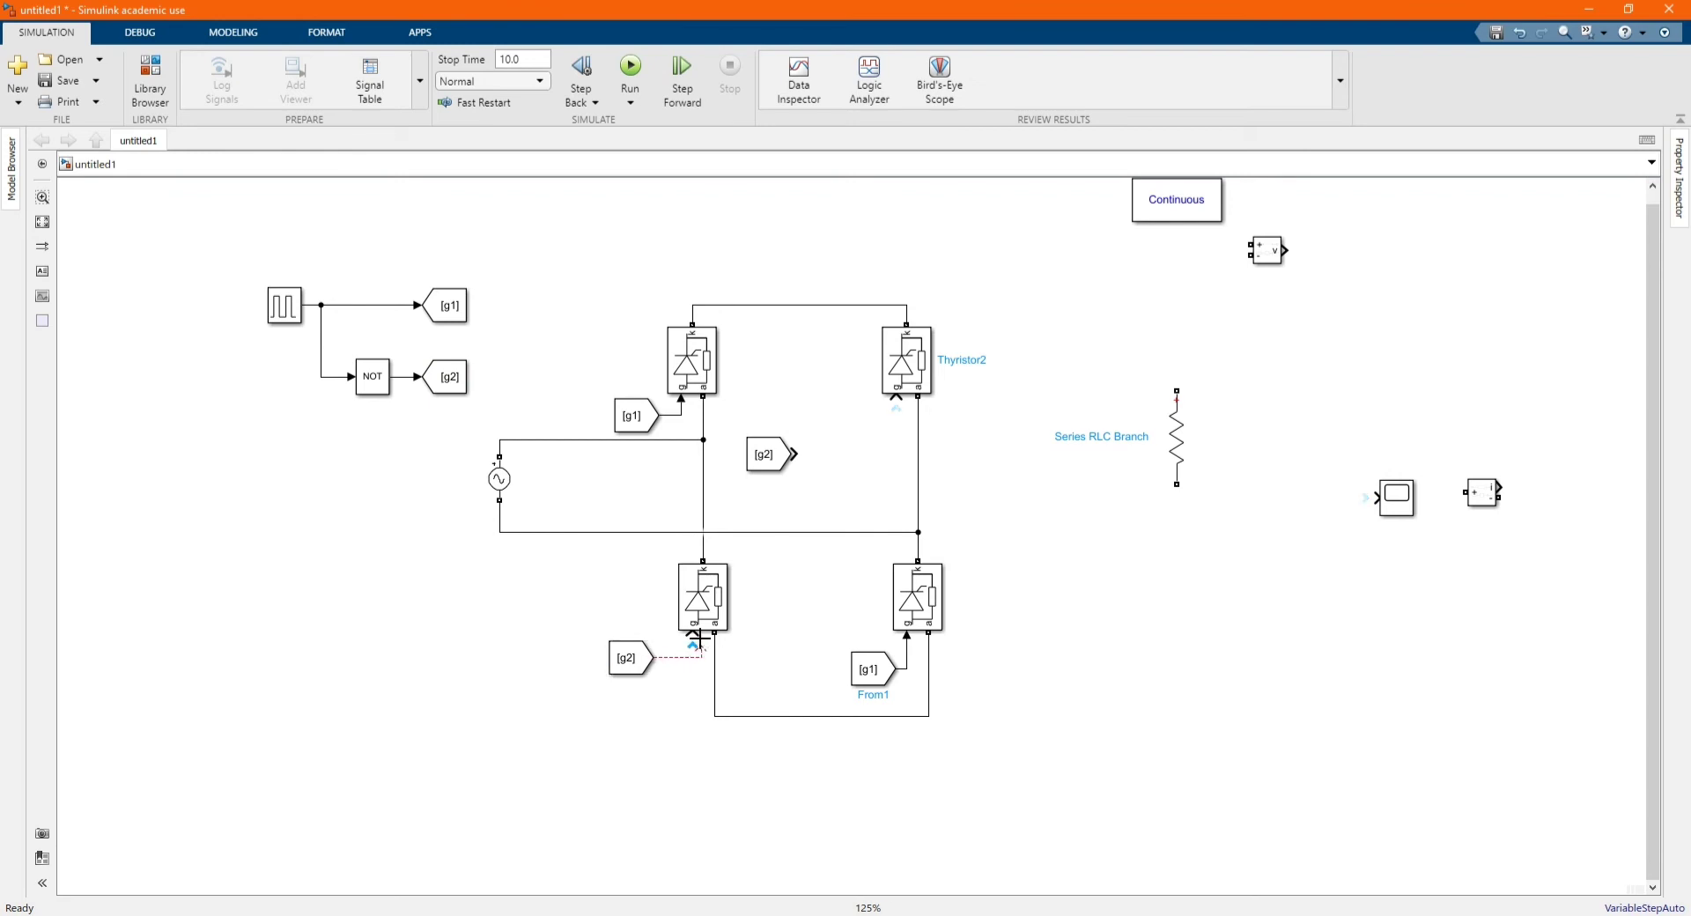
{"action": "left_click_drag", "start_coordinate": [794, 454], "coordinate": [895, 398]}
{"action": "left_click_drag", "start_coordinate": [771, 454], "coordinate": [832, 459]}
- Wire the Series RLC Branch's lower terminal to the lower anode line, and delete its wire to the upper cathode line
{"action": "left_click", "coordinate": [1098, 393]}
{"action": "left_click_drag", "start_coordinate": [1175, 387], "coordinate": [908, 306]}
{"action": "mouse_move", "coordinate": [1176, 489]}
{"action": "left_mouse_down"}
{"action": "mouse_move", "coordinate": [1068, 750]}
{"action": "mouse_move", "coordinate": [925, 714]}
{"action": "left_mouse_up"}
{"action": "left_click", "coordinate": [1030, 308]}
{"action": "key", "text": "Delete"}
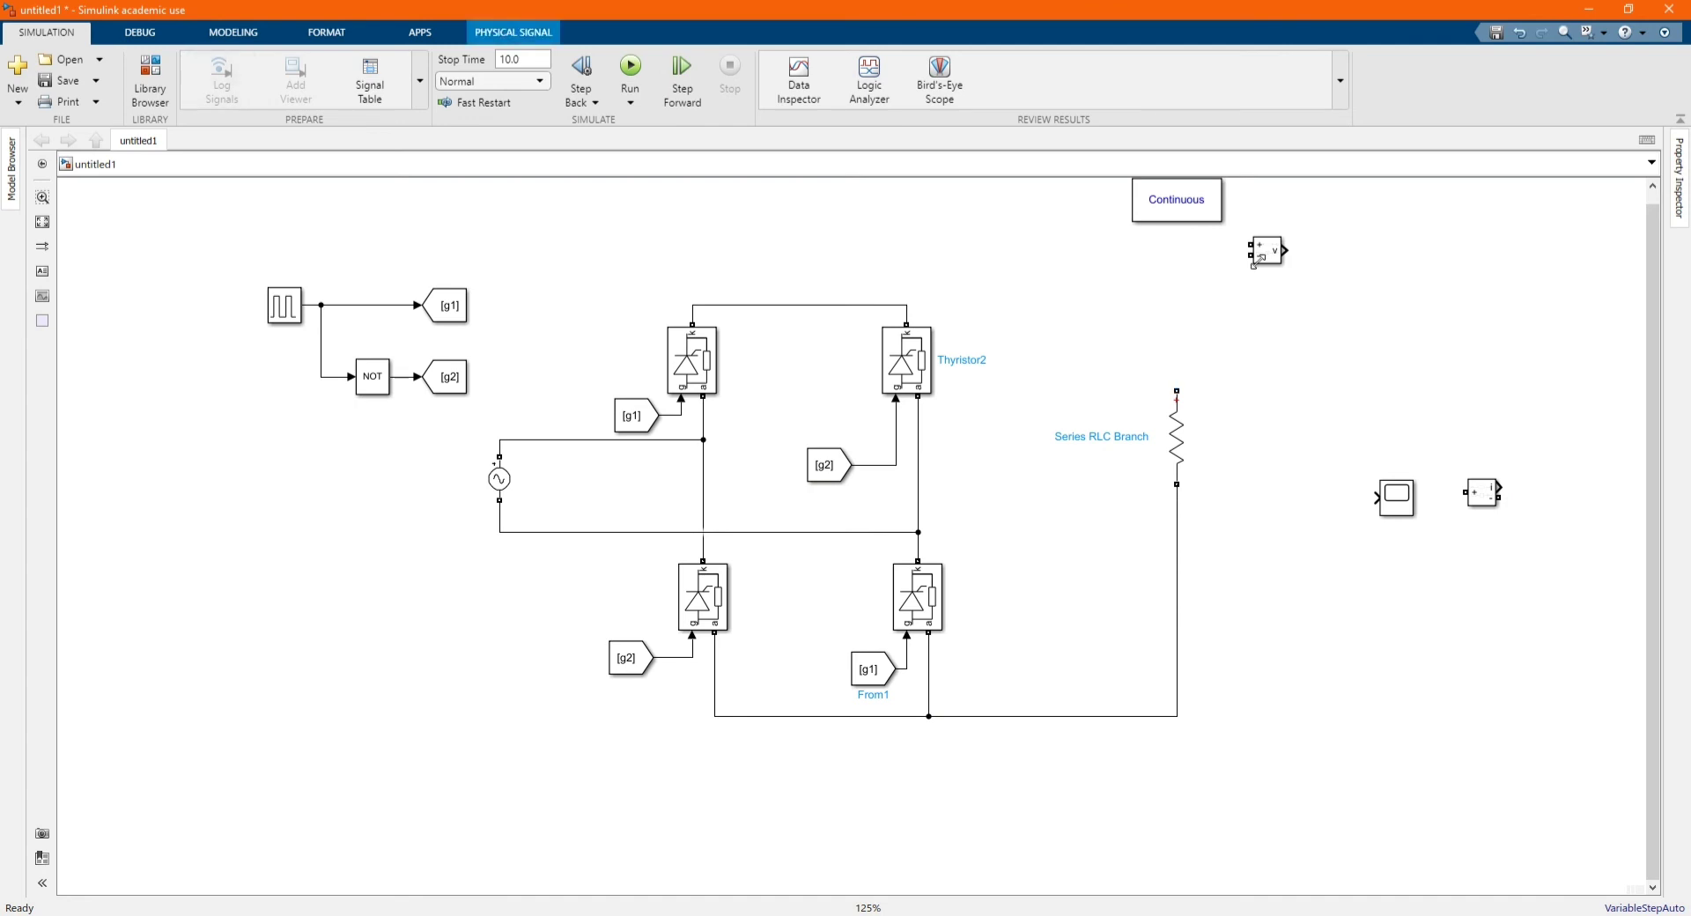
- Move the Voltage Measurement beside the load and connect the Current Measurement in series between the upper cathode line and the load
{"action": "left_click_drag", "start_coordinate": [1266, 251], "coordinate": [1283, 498]}
{"action": "left_click_drag", "start_coordinate": [1488, 500], "coordinate": [907, 302]}
{"action": "left_click_drag", "start_coordinate": [1100, 313], "coordinate": [1181, 389]}
- Connect the Voltage Measurement block across the Series RLC Branch and shift it up beside the load
{"action": "left_click_drag", "start_coordinate": [1267, 492], "coordinate": [1176, 340]}
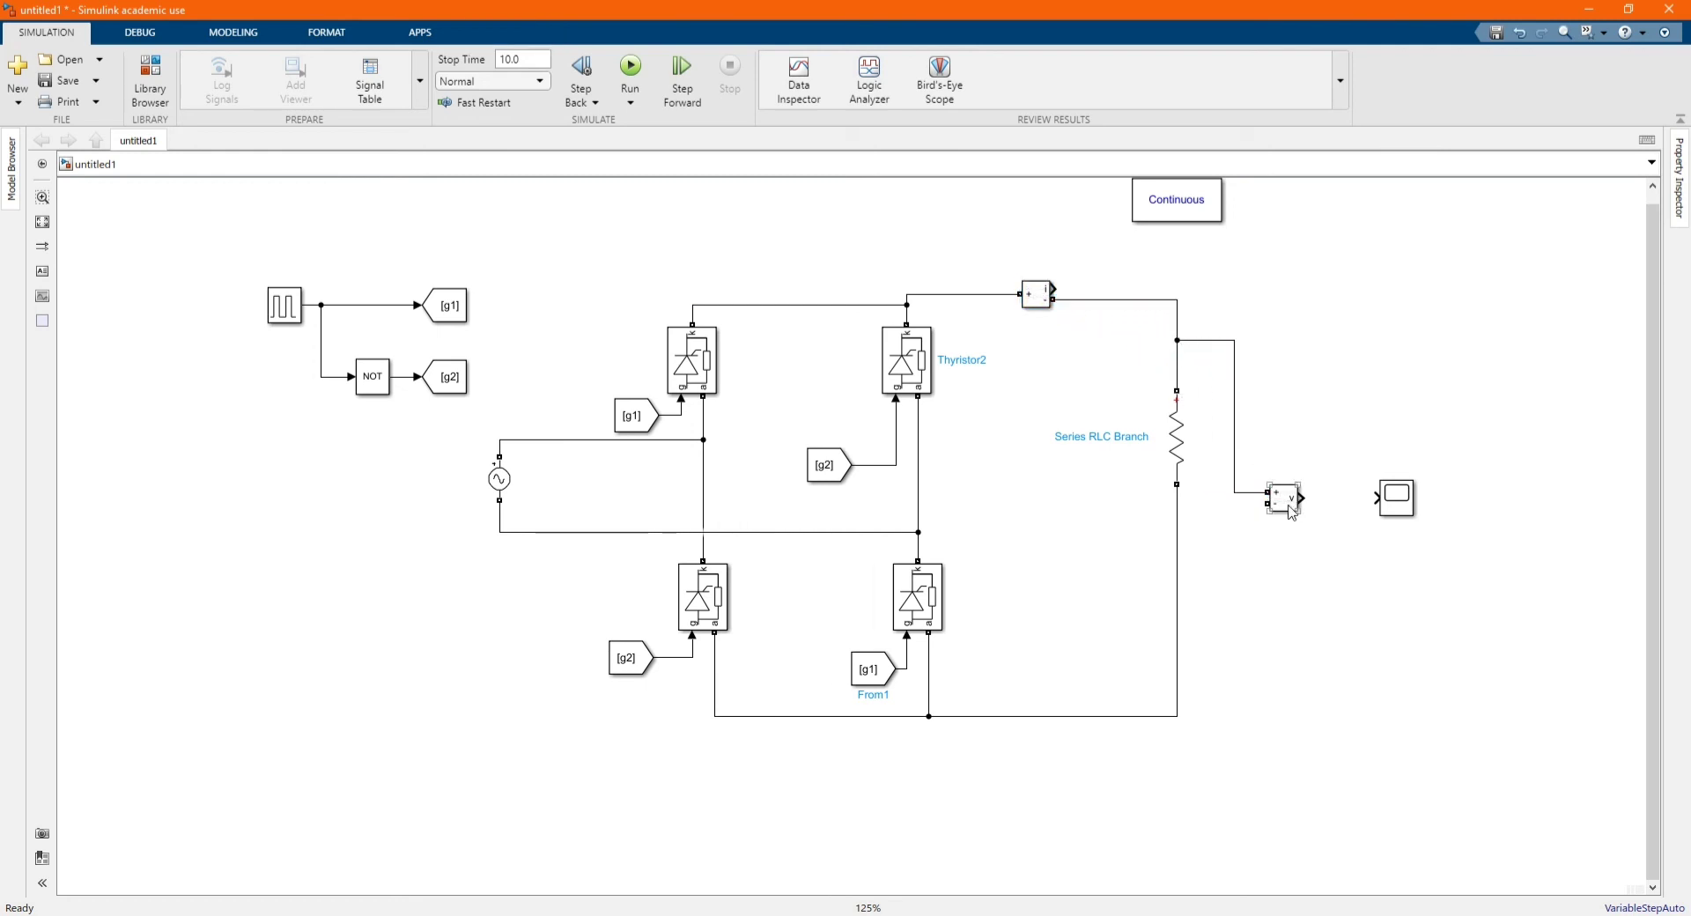
{"action": "left_click_drag", "start_coordinate": [1245, 557], "coordinate": [1177, 677]}
{"action": "left_click_drag", "start_coordinate": [1203, 500], "coordinate": [1224, 671]}
{"action": "left_click_drag", "start_coordinate": [1285, 499], "coordinate": [1286, 454]}
{"action": "left_click_drag", "start_coordinate": [1203, 510], "coordinate": [1226, 605]}
- Give the Scope two input ports and lay out its displays as two stacked plots
{"action": "left_click", "coordinate": [1407, 487]}
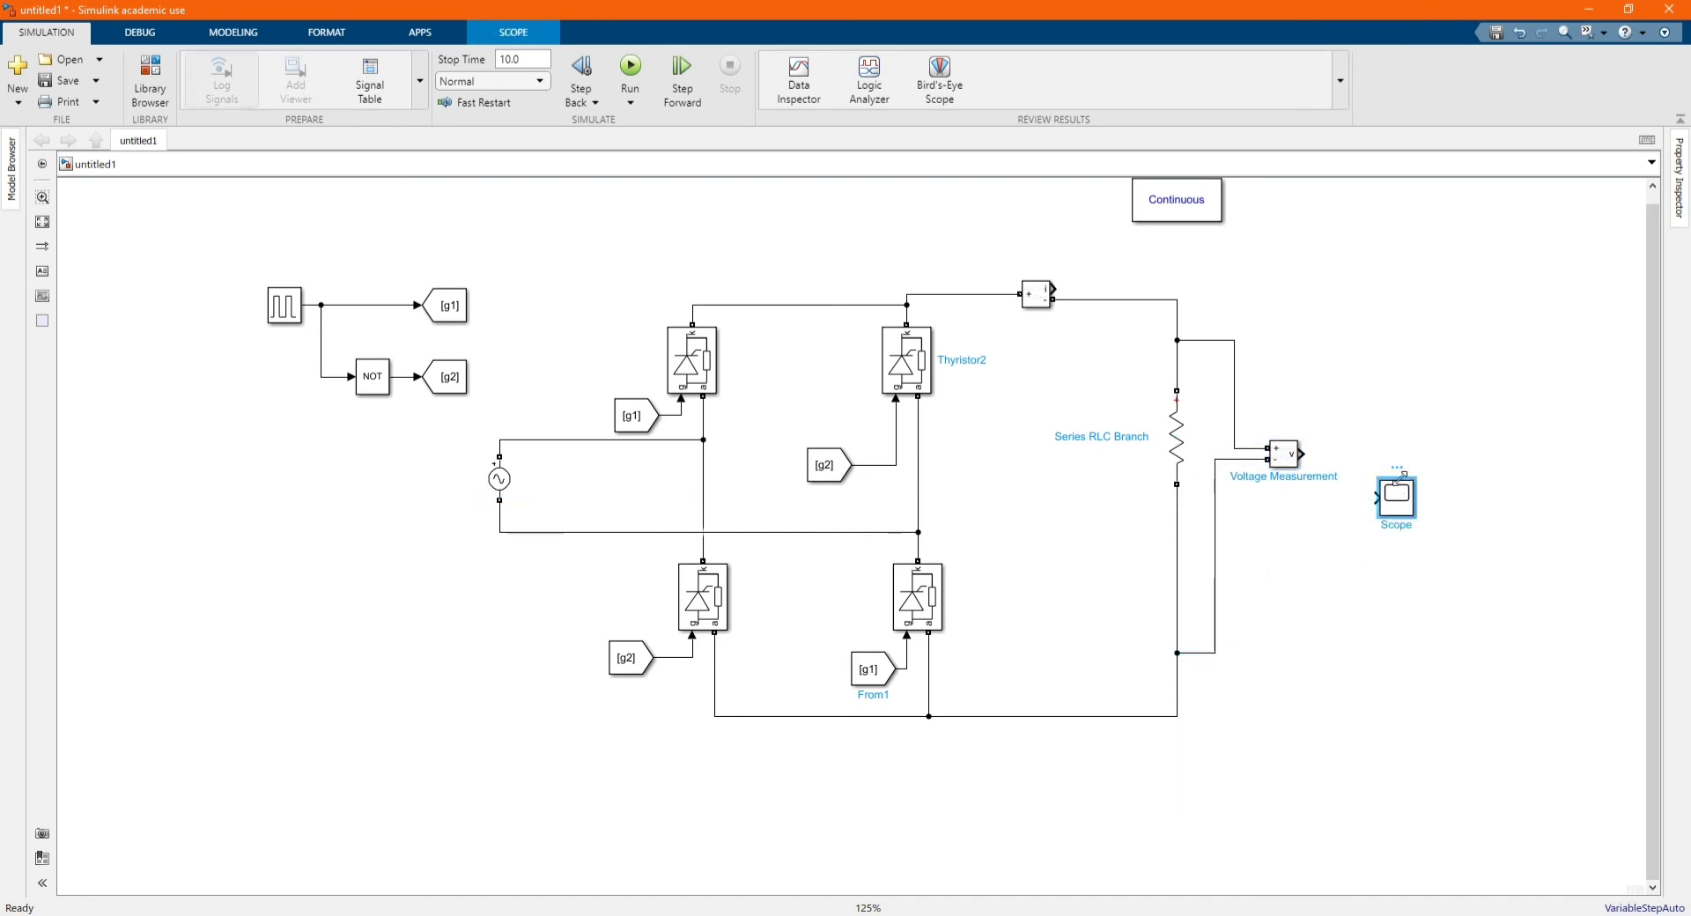
{"action": "double_click", "coordinate": [1399, 480]}
{"action": "left_click", "coordinate": [613, 255]}
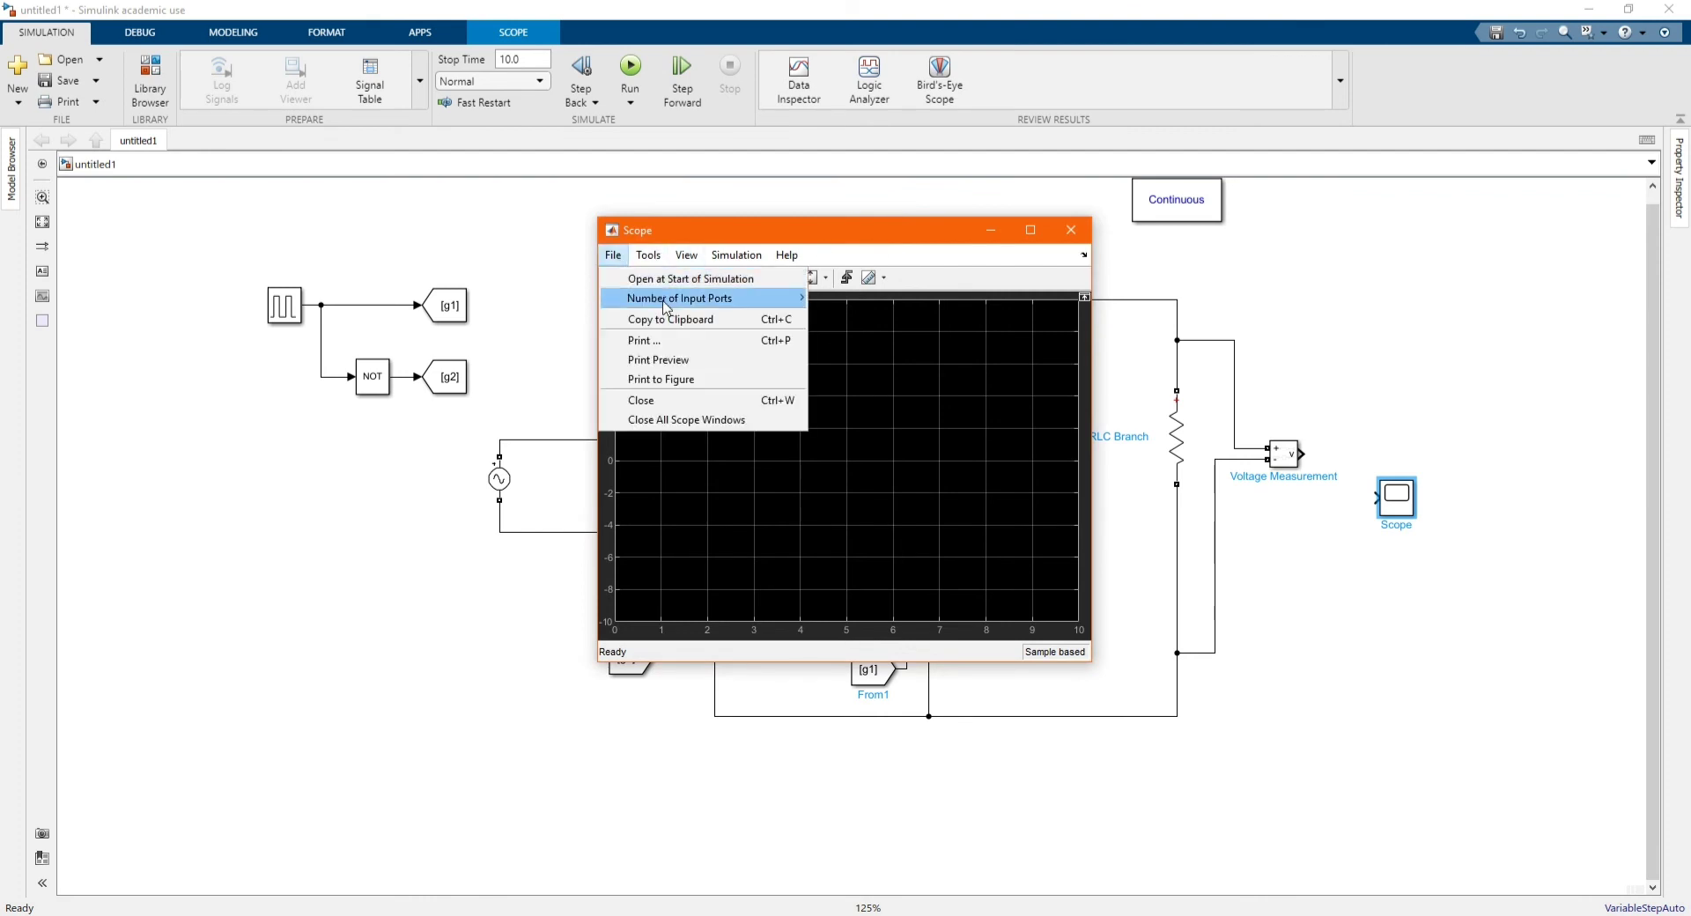
{"action": "mouse_move", "coordinate": [757, 298]}
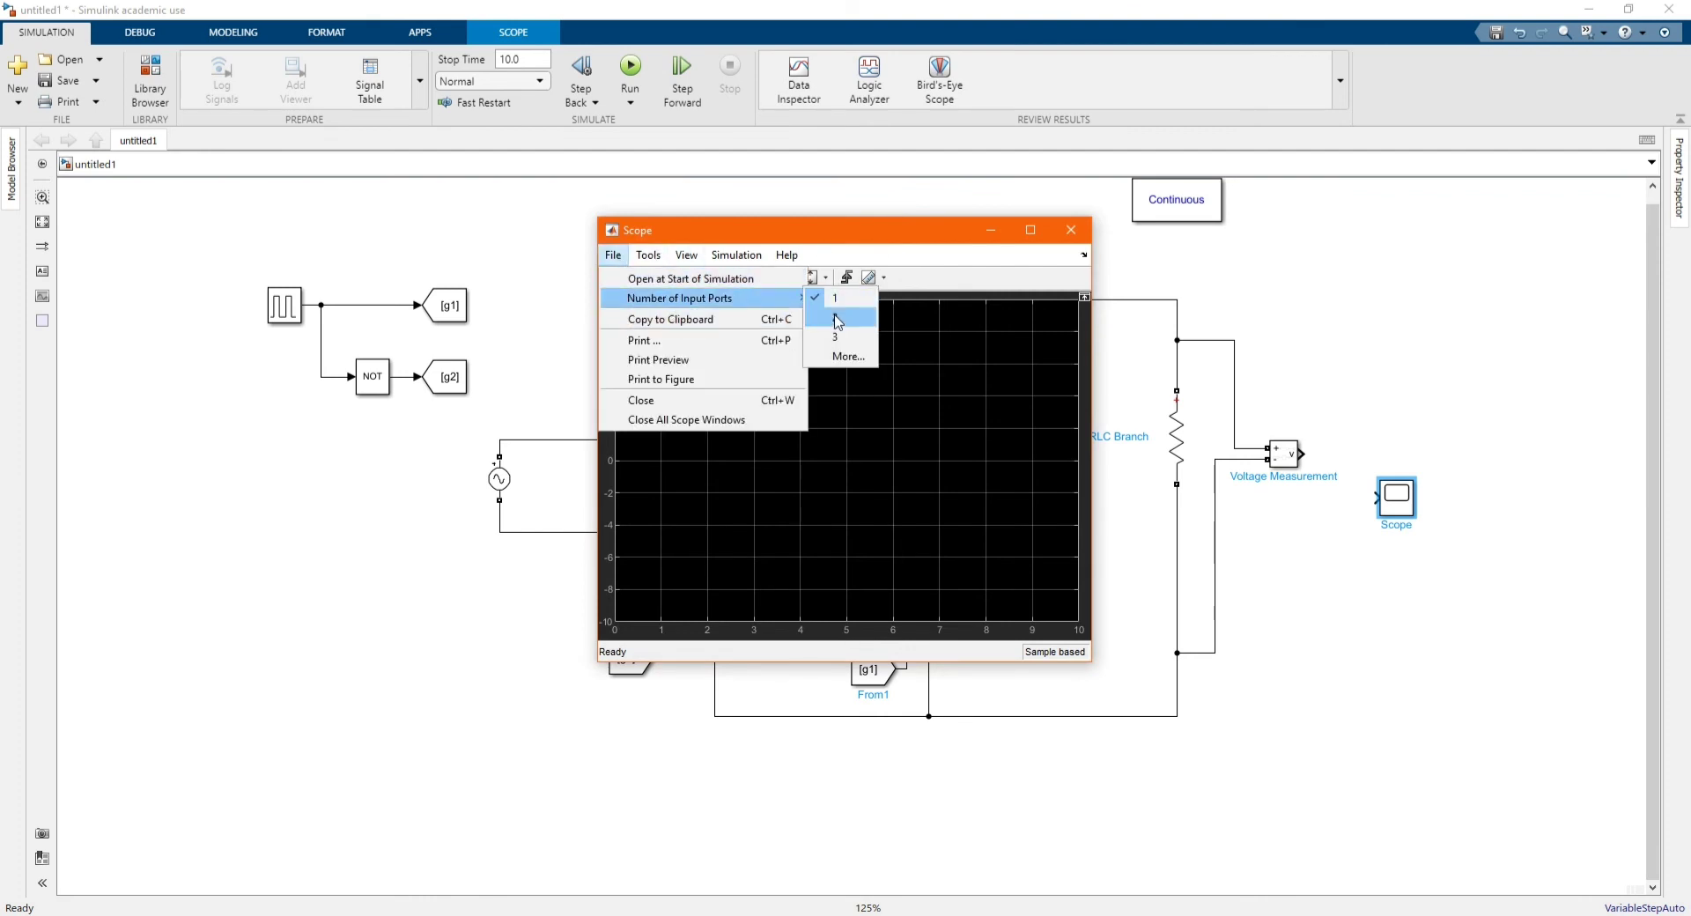
{"action": "left_click", "coordinate": [837, 319]}
{"action": "left_click", "coordinate": [686, 255]}
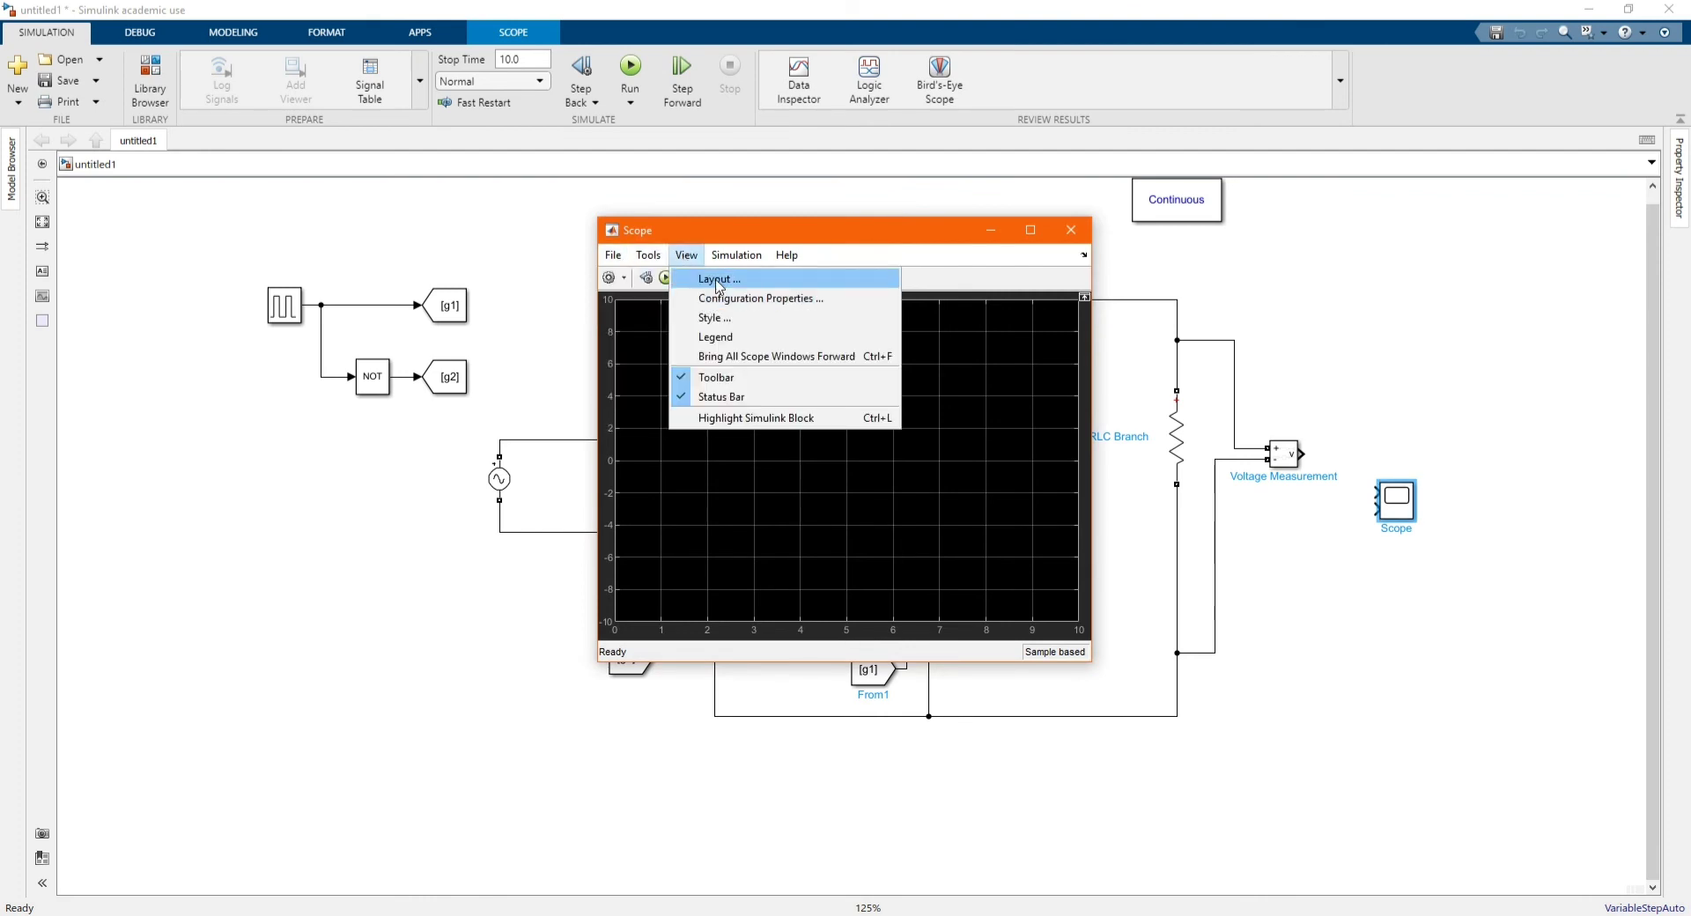
{"action": "left_click", "coordinate": [715, 279]}
{"action": "left_click", "coordinate": [733, 333]}
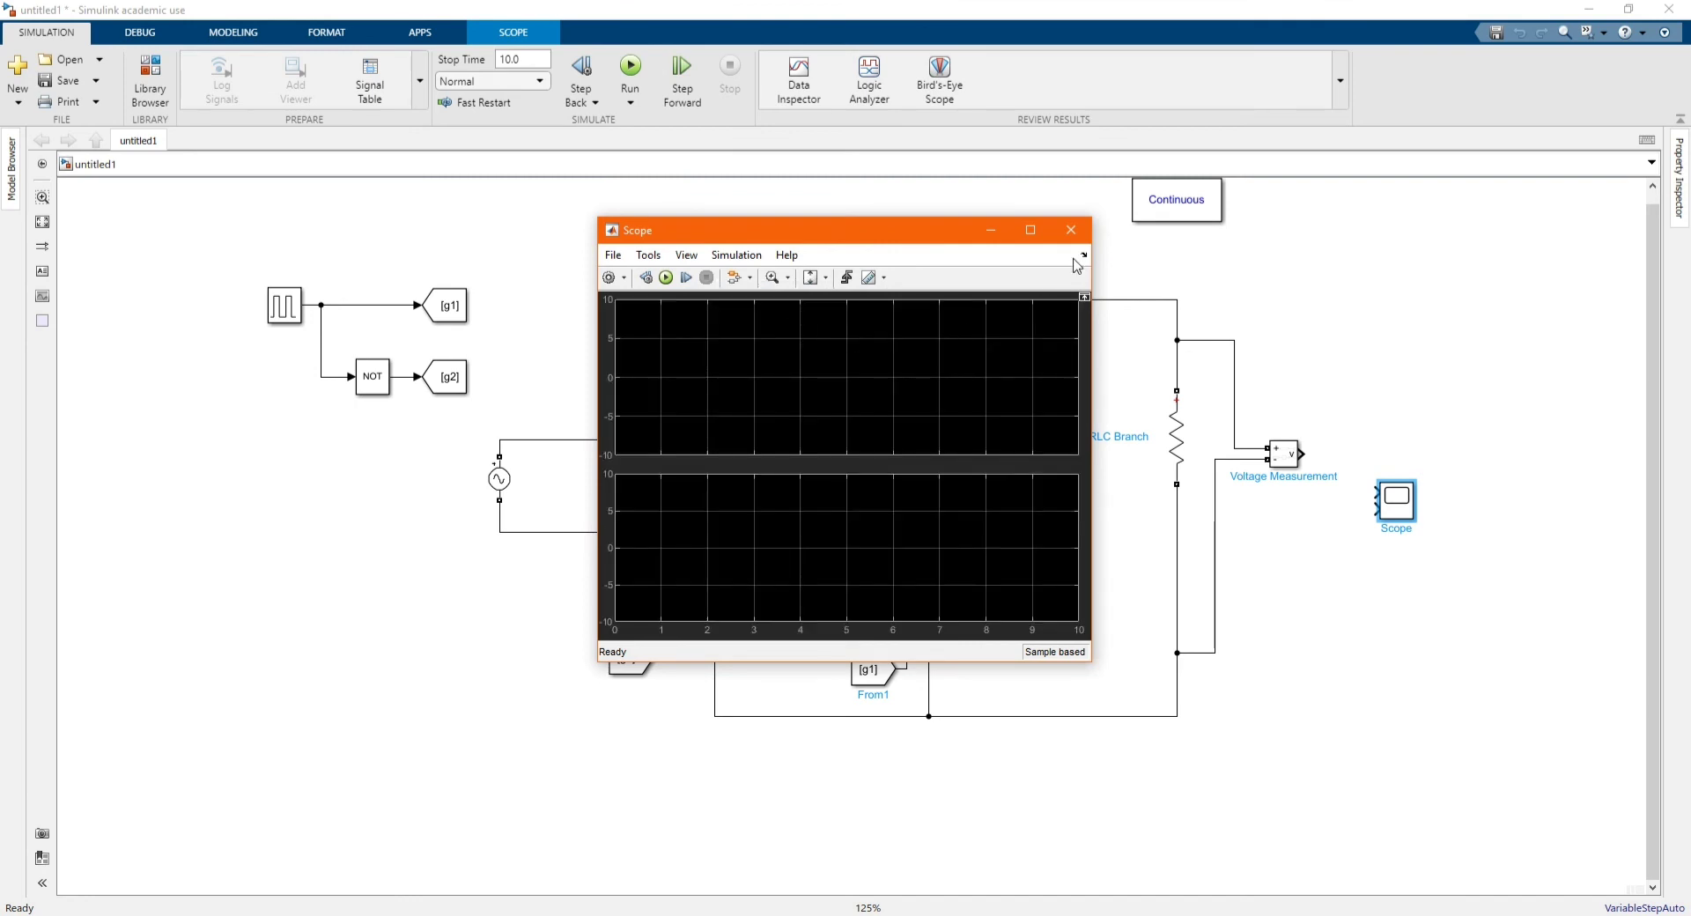
{"action": "left_click", "coordinate": [1071, 230]}
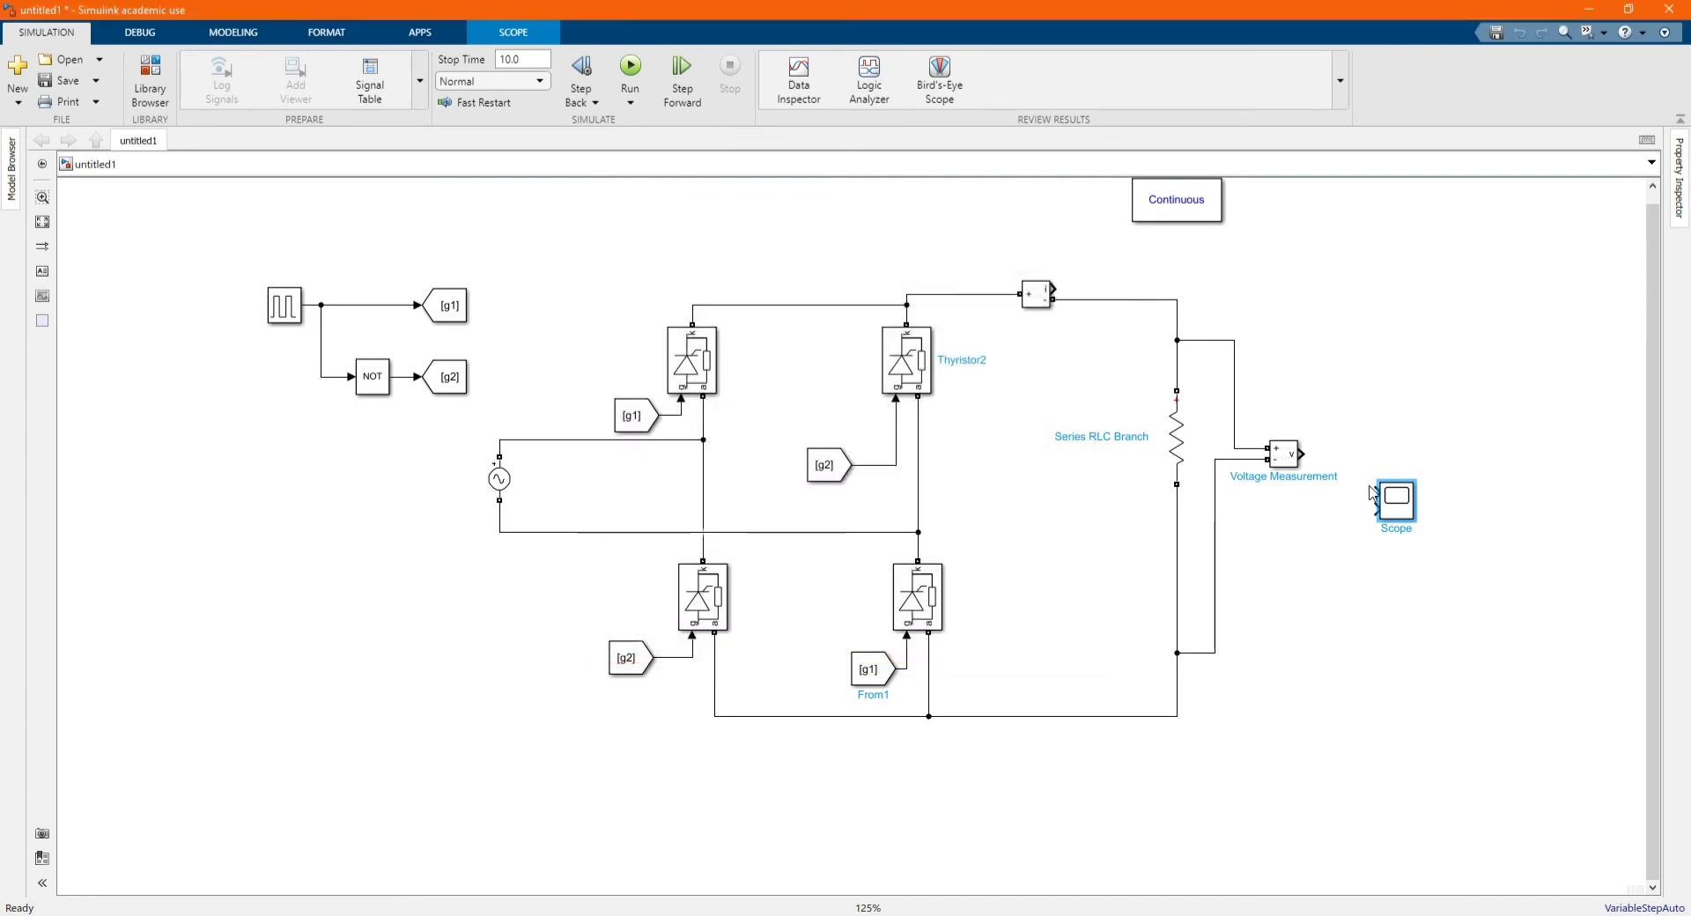
- Wire the Current Measurement output to the Scope's first input and the Voltage Measurement output to its second, aligning the Scope beside the Voltage Measurement
{"action": "left_click_drag", "start_coordinate": [1371, 491], "coordinate": [1054, 288]}
{"action": "left_click_drag", "start_coordinate": [1306, 493], "coordinate": [1342, 299]}
{"action": "left_click_drag", "start_coordinate": [1402, 502], "coordinate": [1407, 465]}
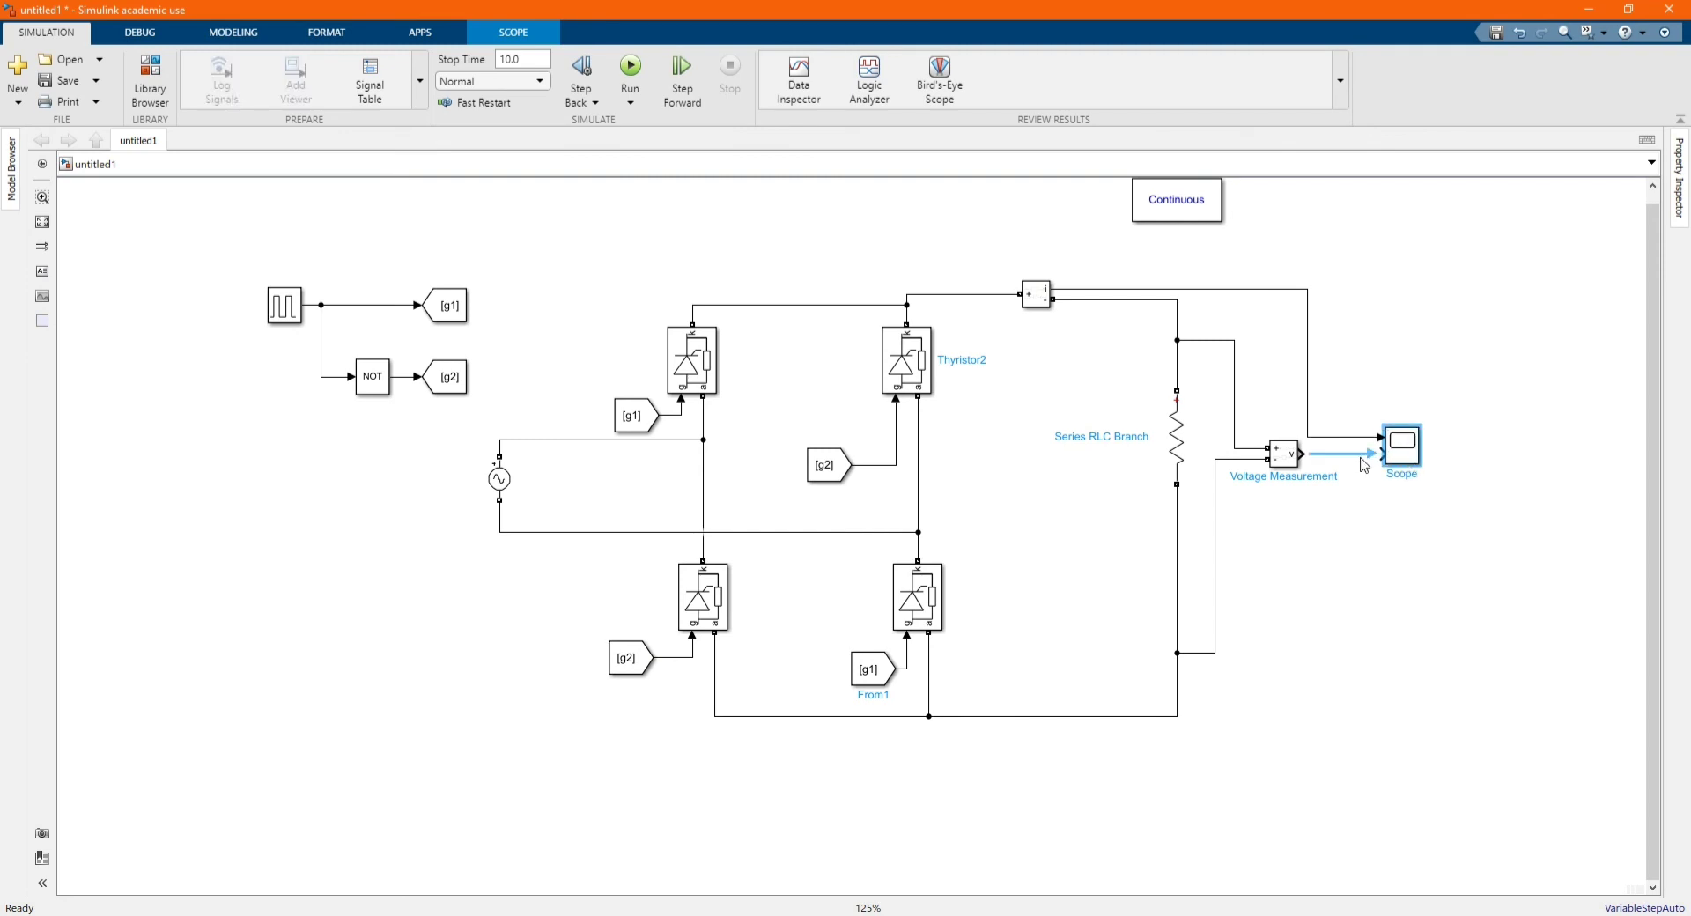
{"action": "left_click", "coordinate": [1251, 296]}
- Move the powergui block above the upper-left thyristor and set it to Discrete simulation with a sample time of 1e-6 s
{"action": "left_click_drag", "start_coordinate": [1177, 195], "coordinate": [607, 249]}
{"action": "double_click", "coordinate": [607, 250]}
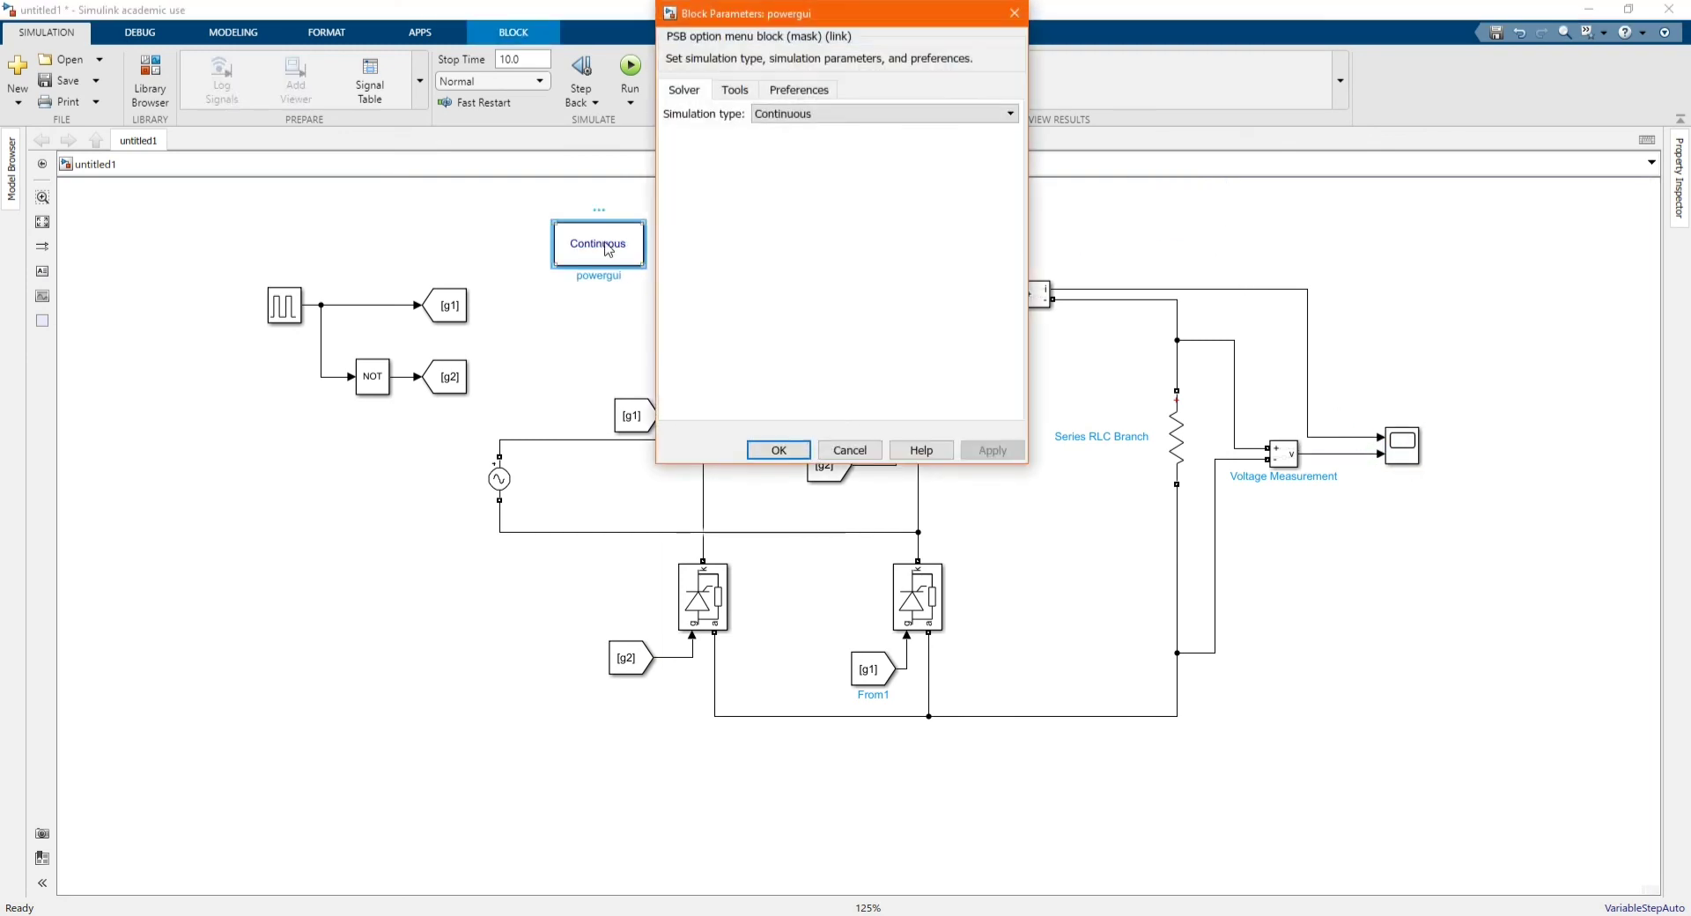
{"action": "left_click", "coordinate": [779, 114]}
{"action": "left_click", "coordinate": [775, 144]}
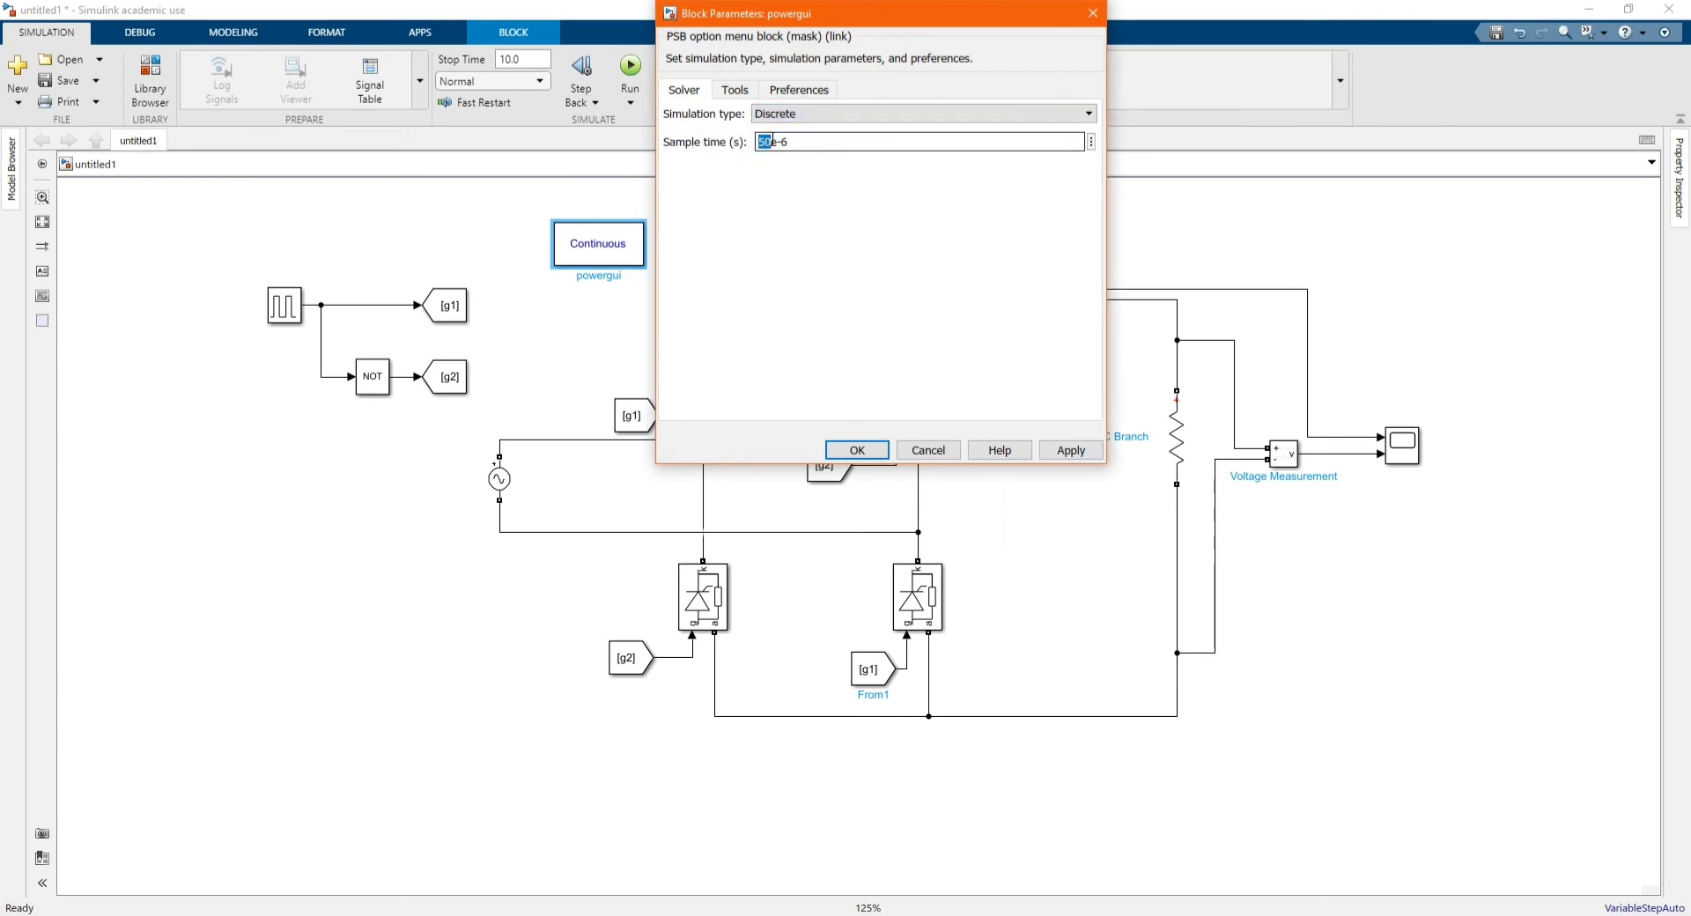
{"action": "type", "text": "1"}
{"action": "left_click", "coordinate": [1063, 452]}
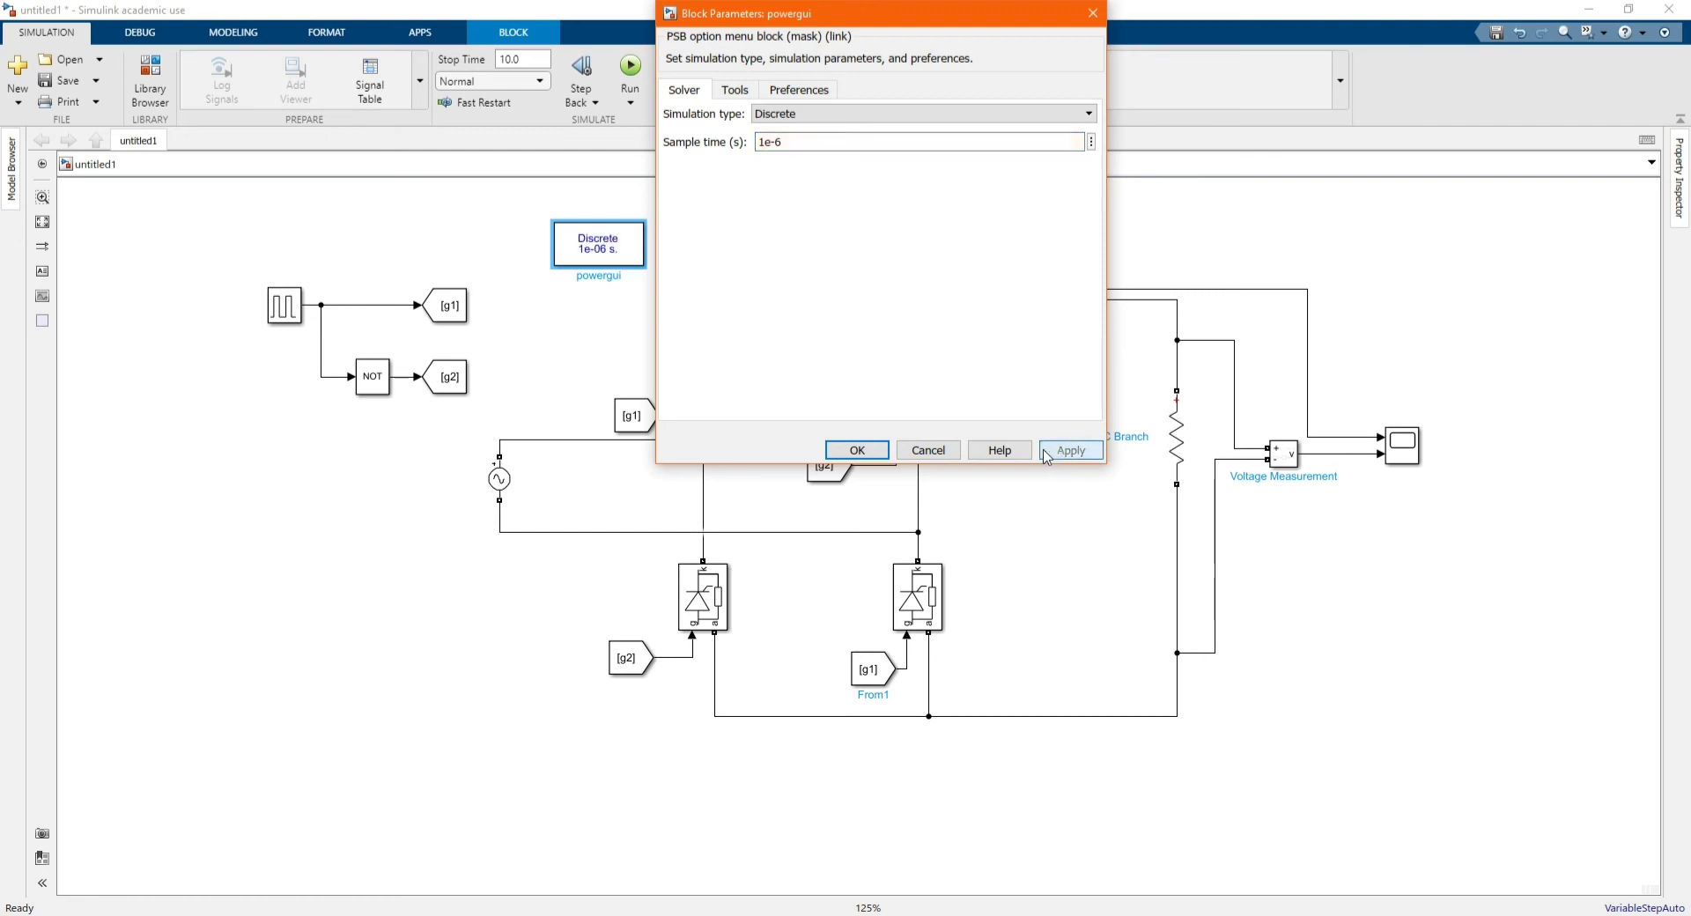
{"action": "left_click", "coordinate": [845, 454]}
{"action": "left_click", "coordinate": [832, 726]}
- Shift the lower-left thyristor and its g2 From block slightly downward and fit the whole model in view
{"action": "left_click_drag", "start_coordinate": [692, 616], "coordinate": [629, 684]}
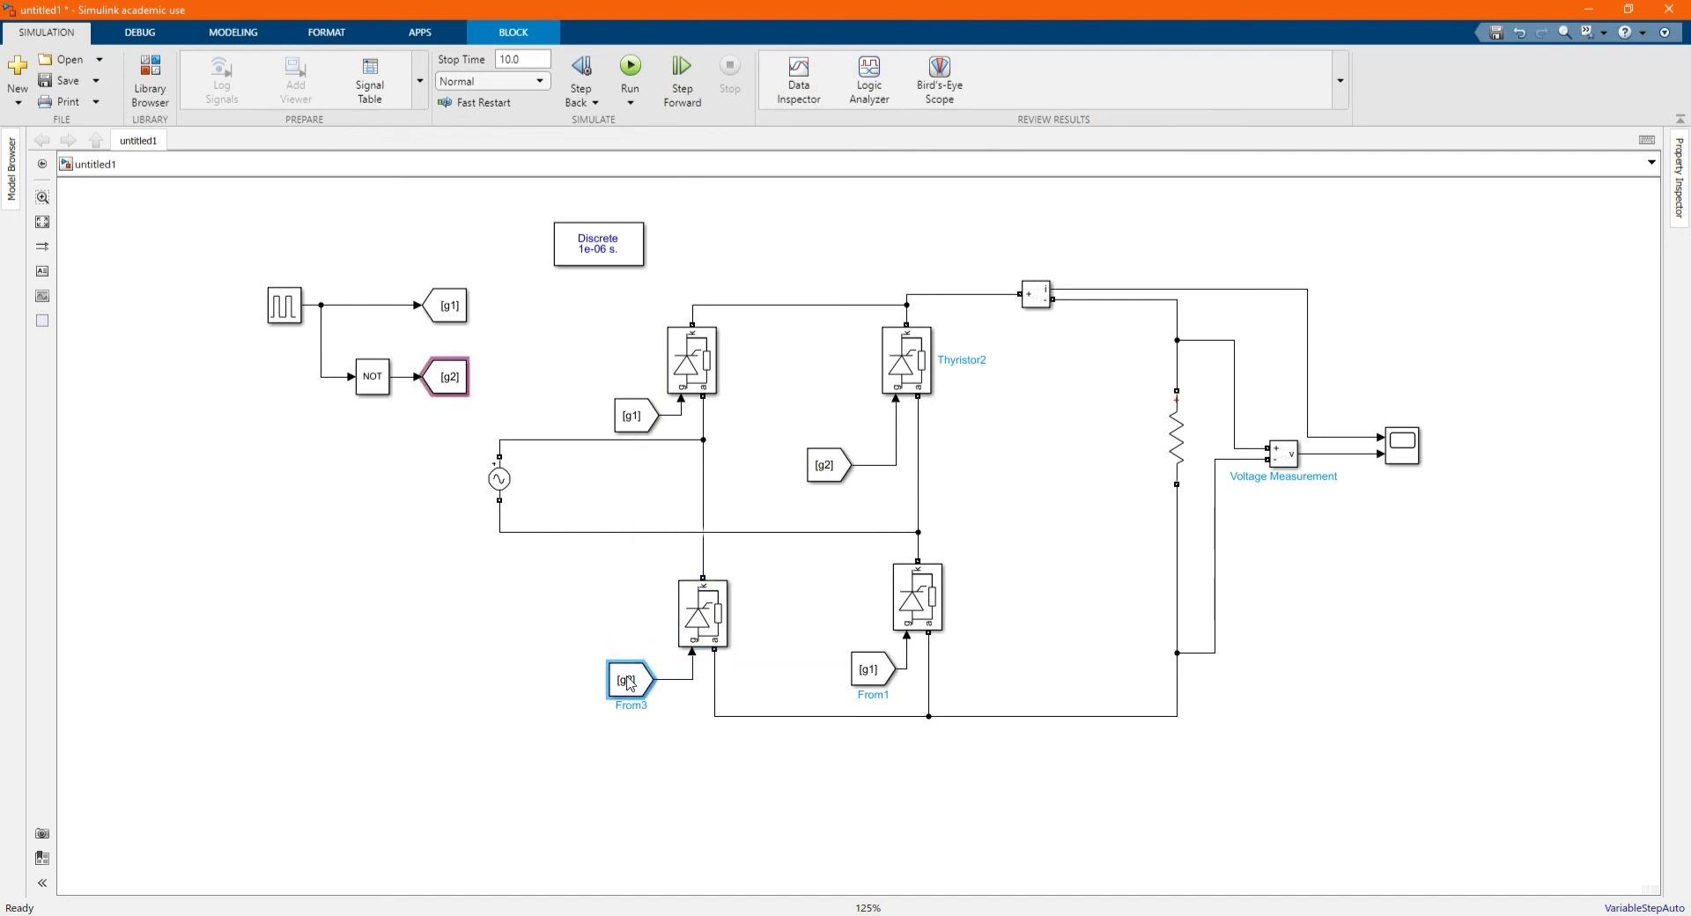
{"action": "left_click", "coordinate": [973, 823]}
{"action": "left_click", "coordinate": [42, 222]}
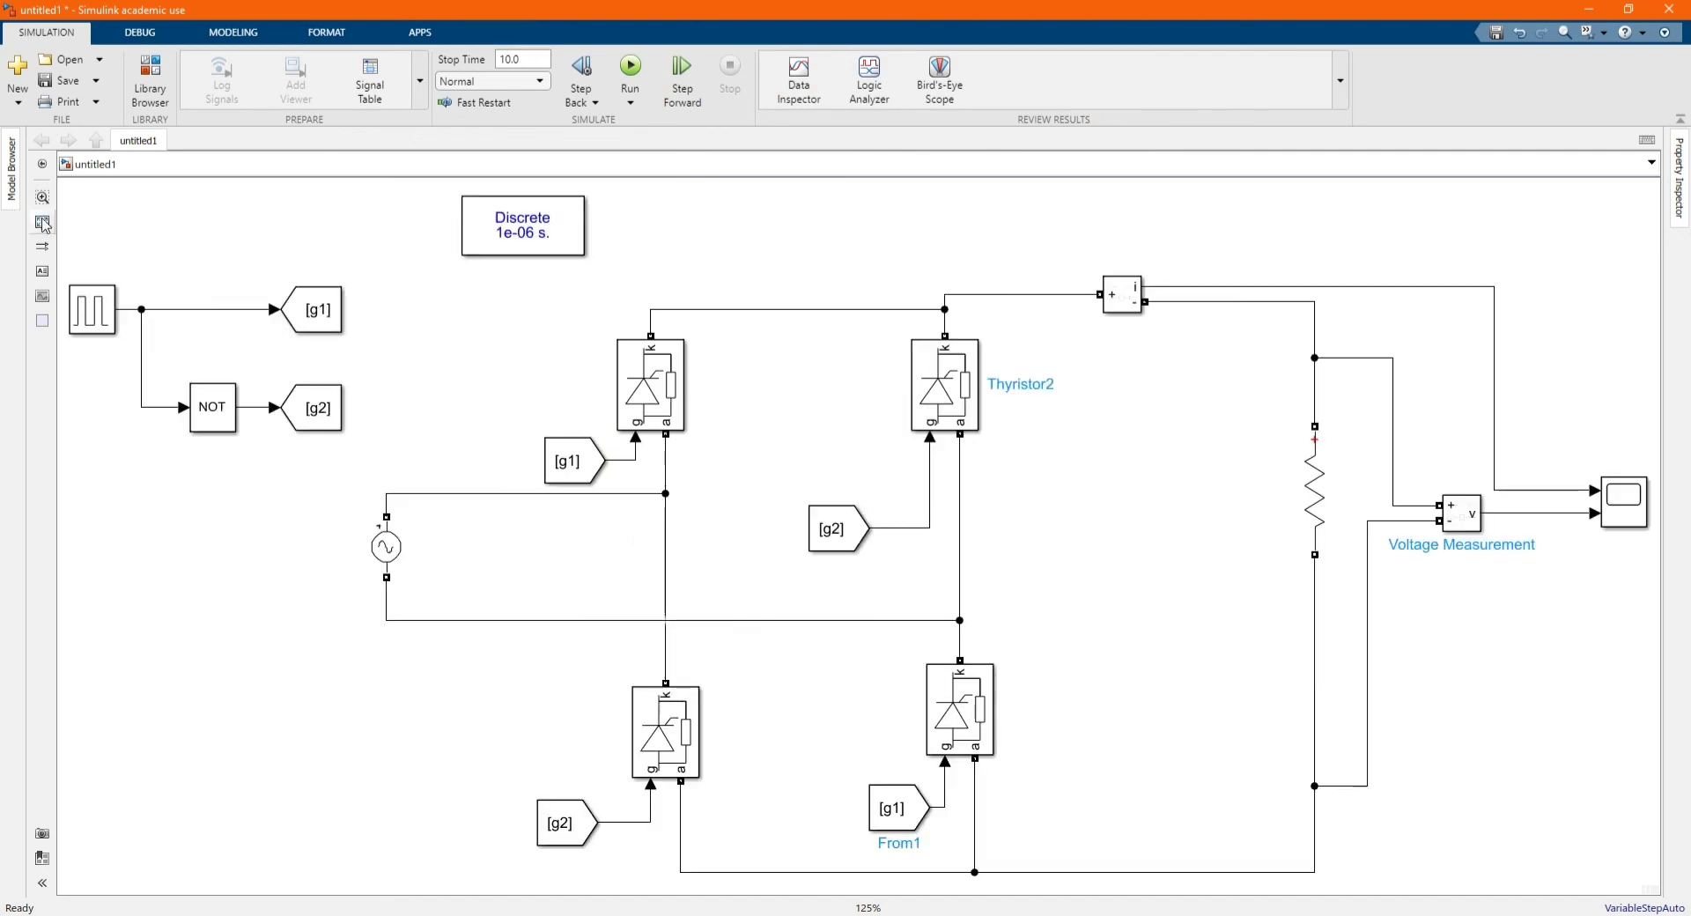
- Set the Continuous Pulse Generator's period to 0.0004 s
{"action": "double_click", "coordinate": [92, 309]}
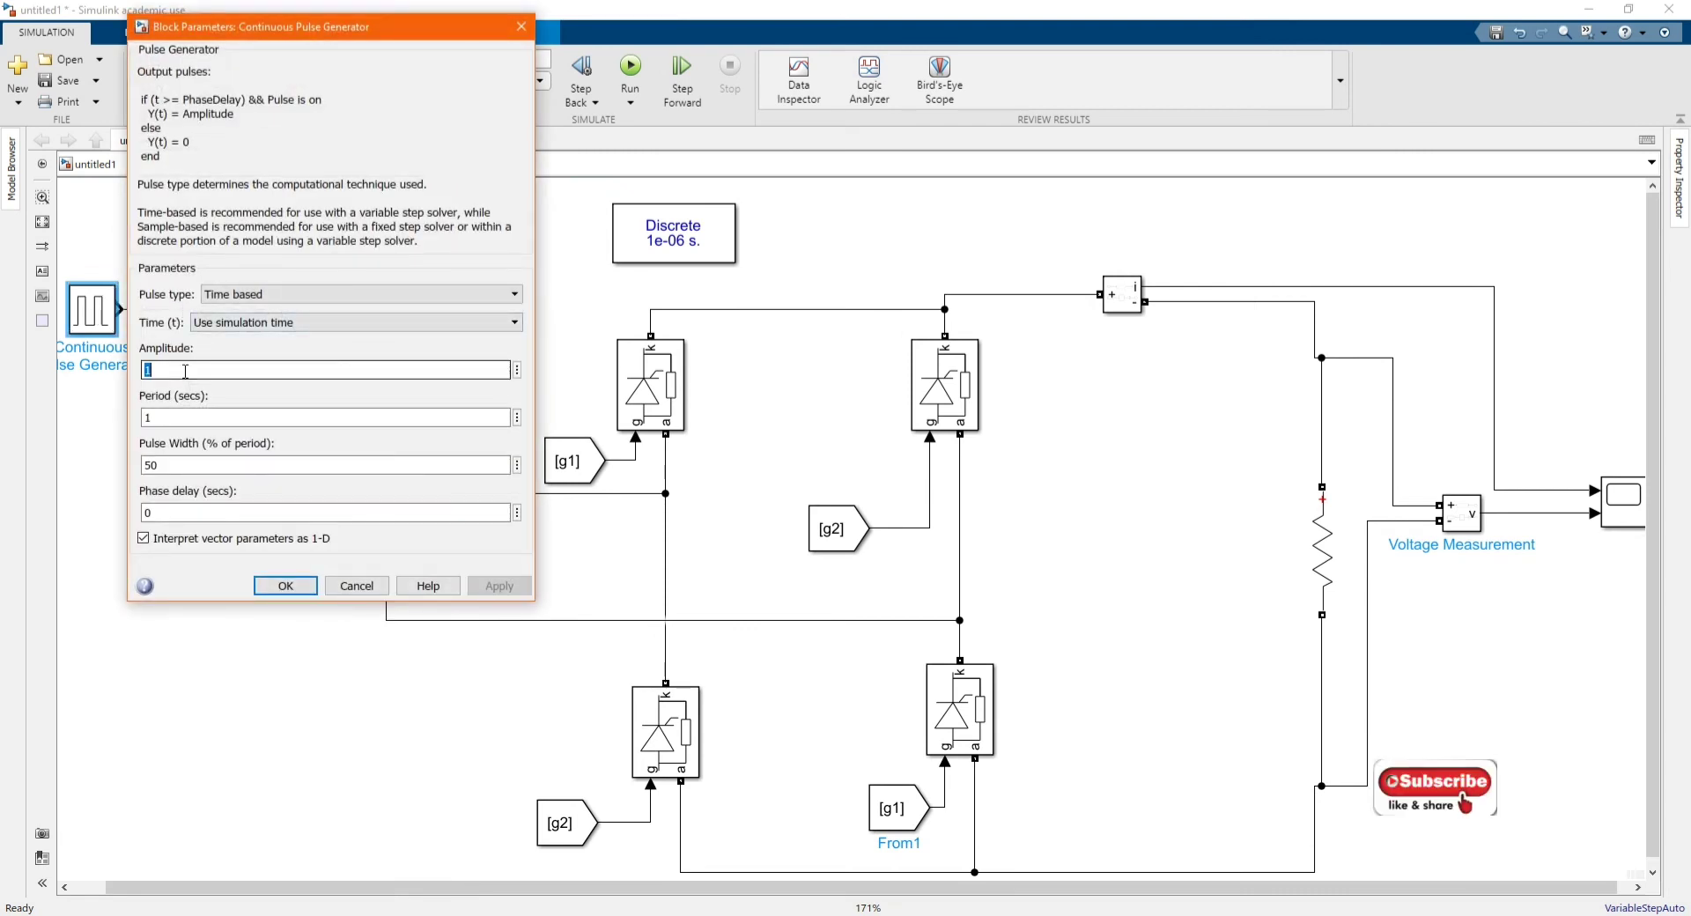
{"action": "double_click", "coordinate": [215, 419]}
{"action": "type", "text": "0."}
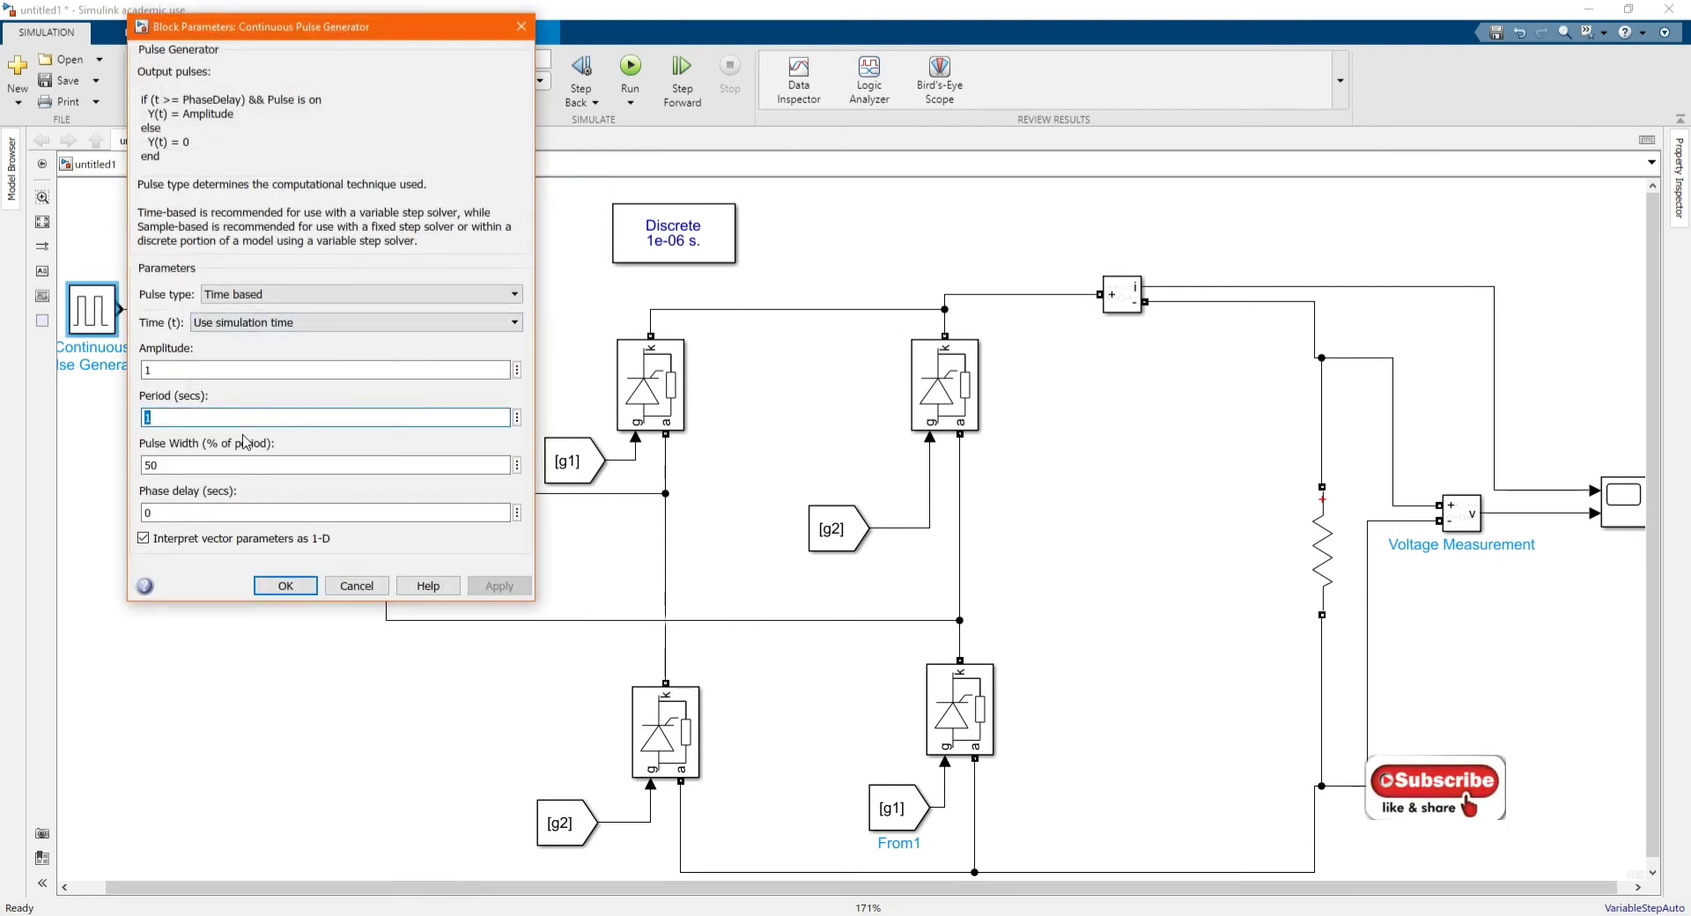
{"action": "type", "text": "004"}
{"action": "key", "text": "BackSpace"}
{"action": "type", "text": "04"}
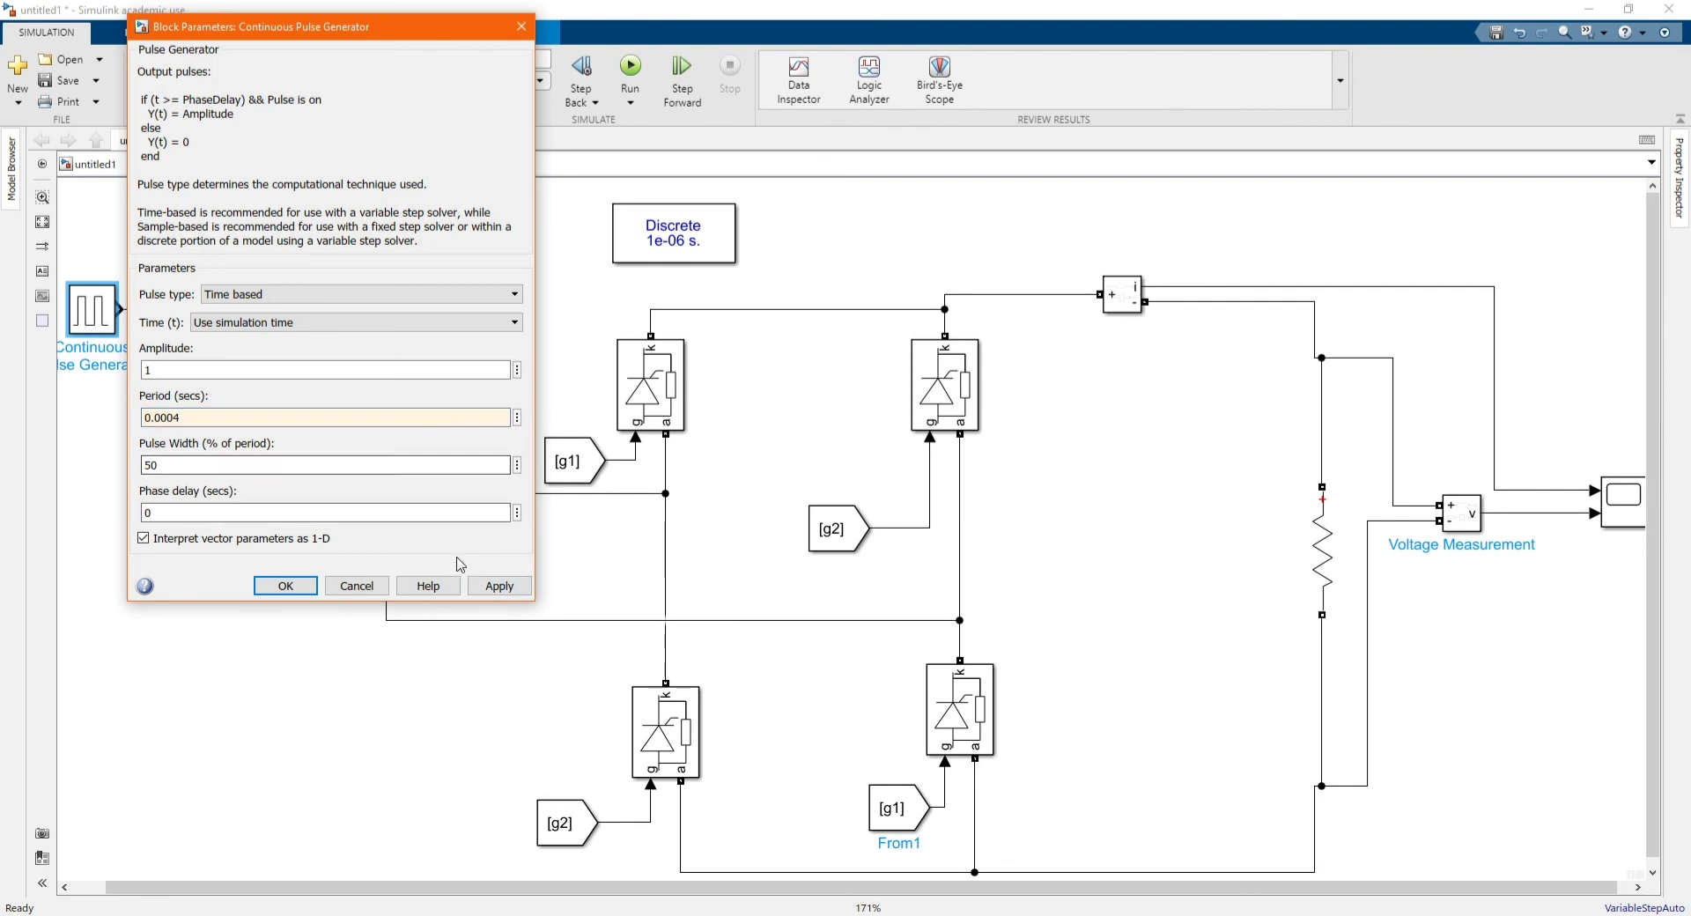
{"action": "left_click", "coordinate": [499, 585]}
{"action": "left_click", "coordinate": [266, 585]}
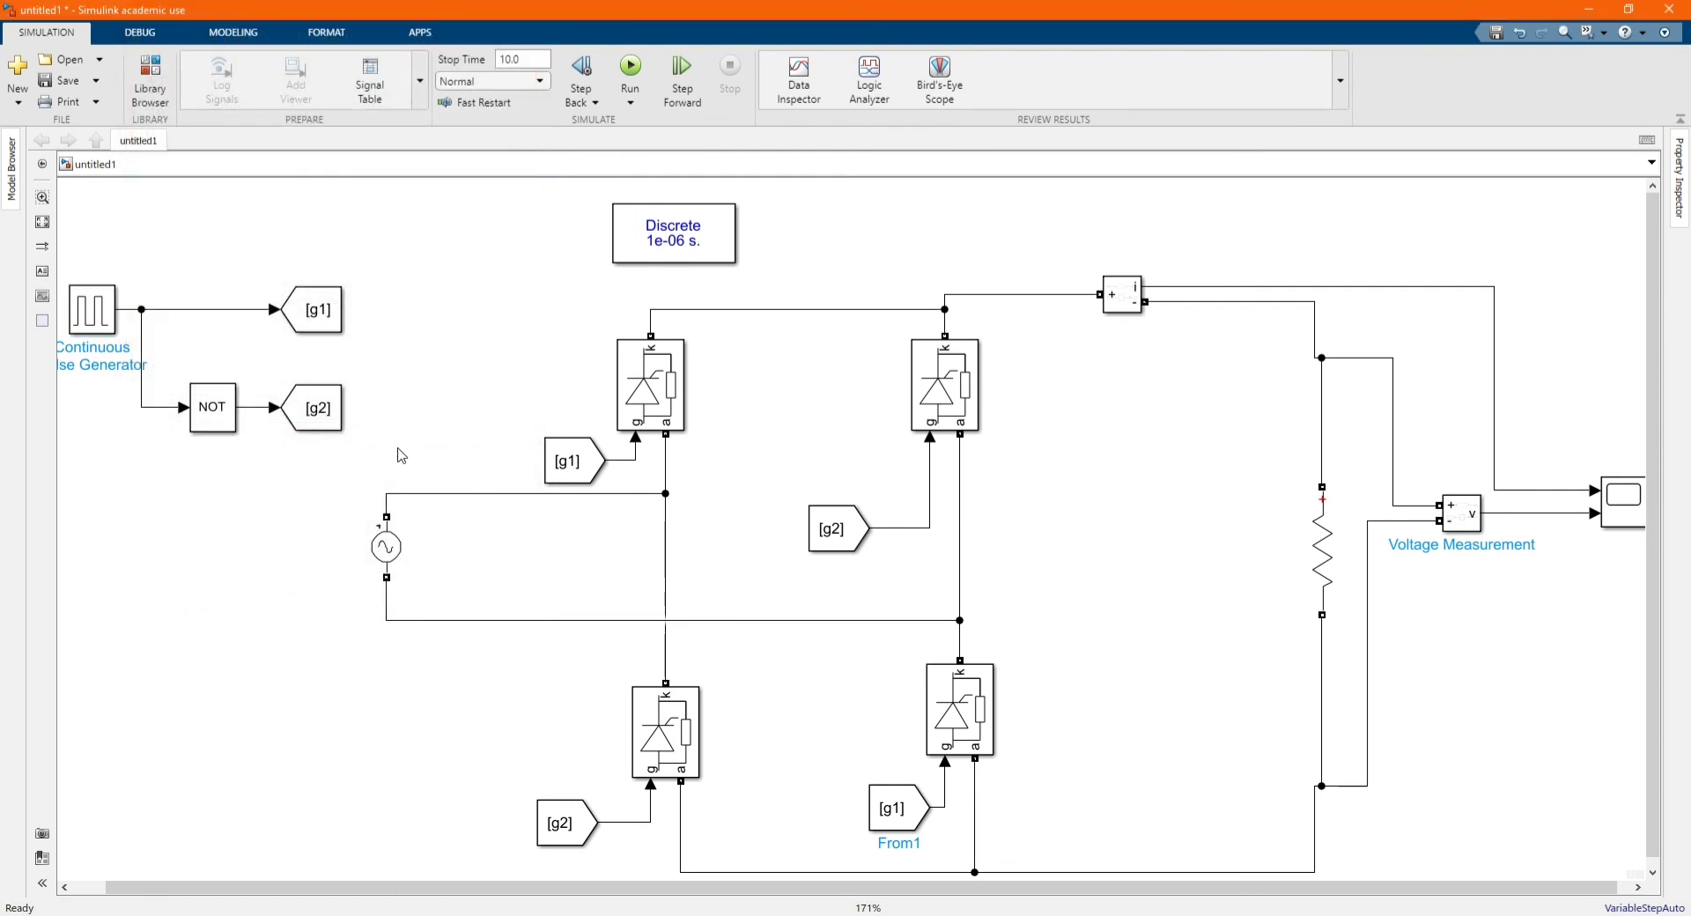
- Run the simulation and scale the Scope's axes to fit the current and voltage waveforms
{"action": "scroll", "coordinate": [401, 456], "scroll_direction": "down", "scroll_amount": 1}
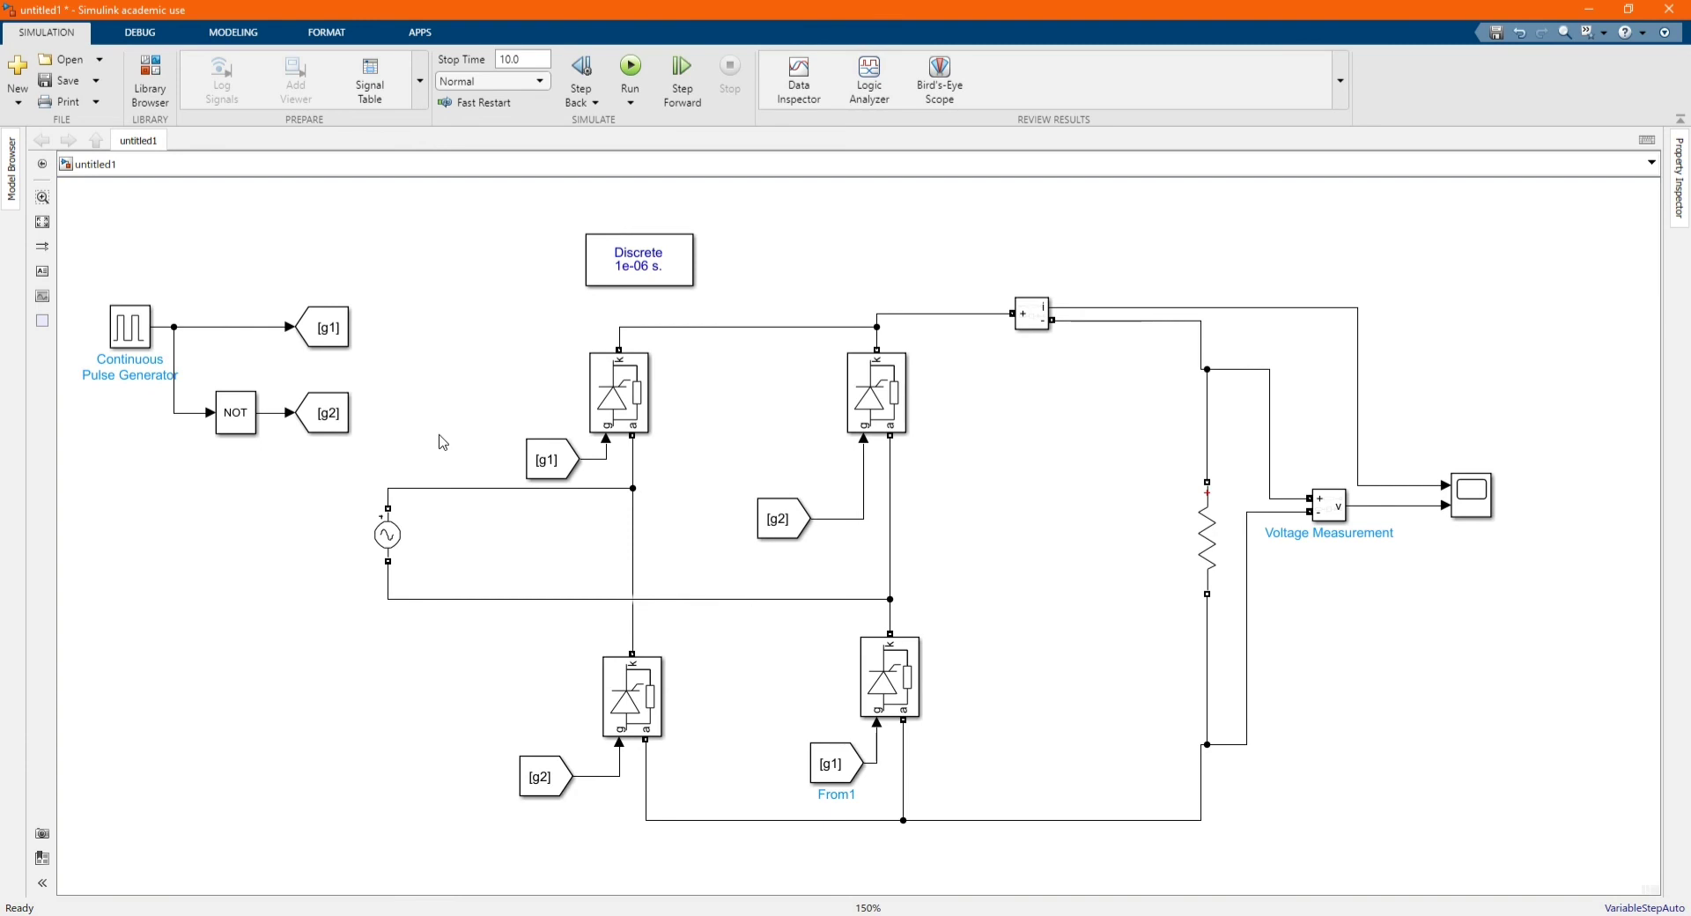
{"action": "left_click", "coordinate": [630, 69]}
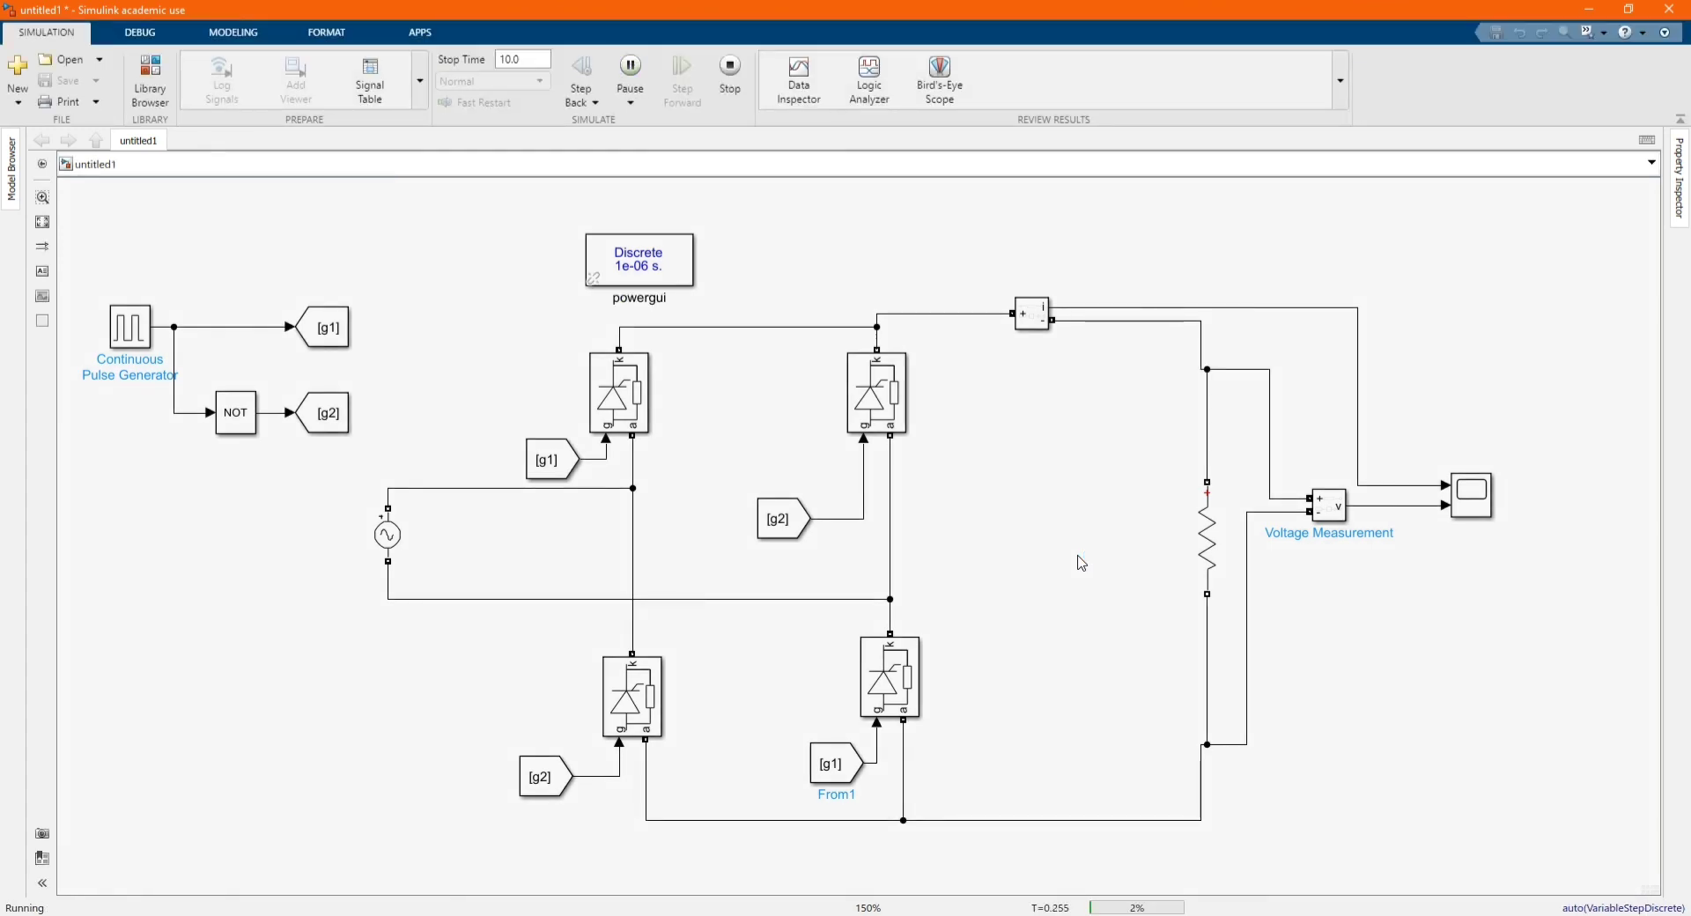
{"action": "left_click", "coordinate": [1472, 496]}
{"action": "double_click", "coordinate": [1473, 496]}
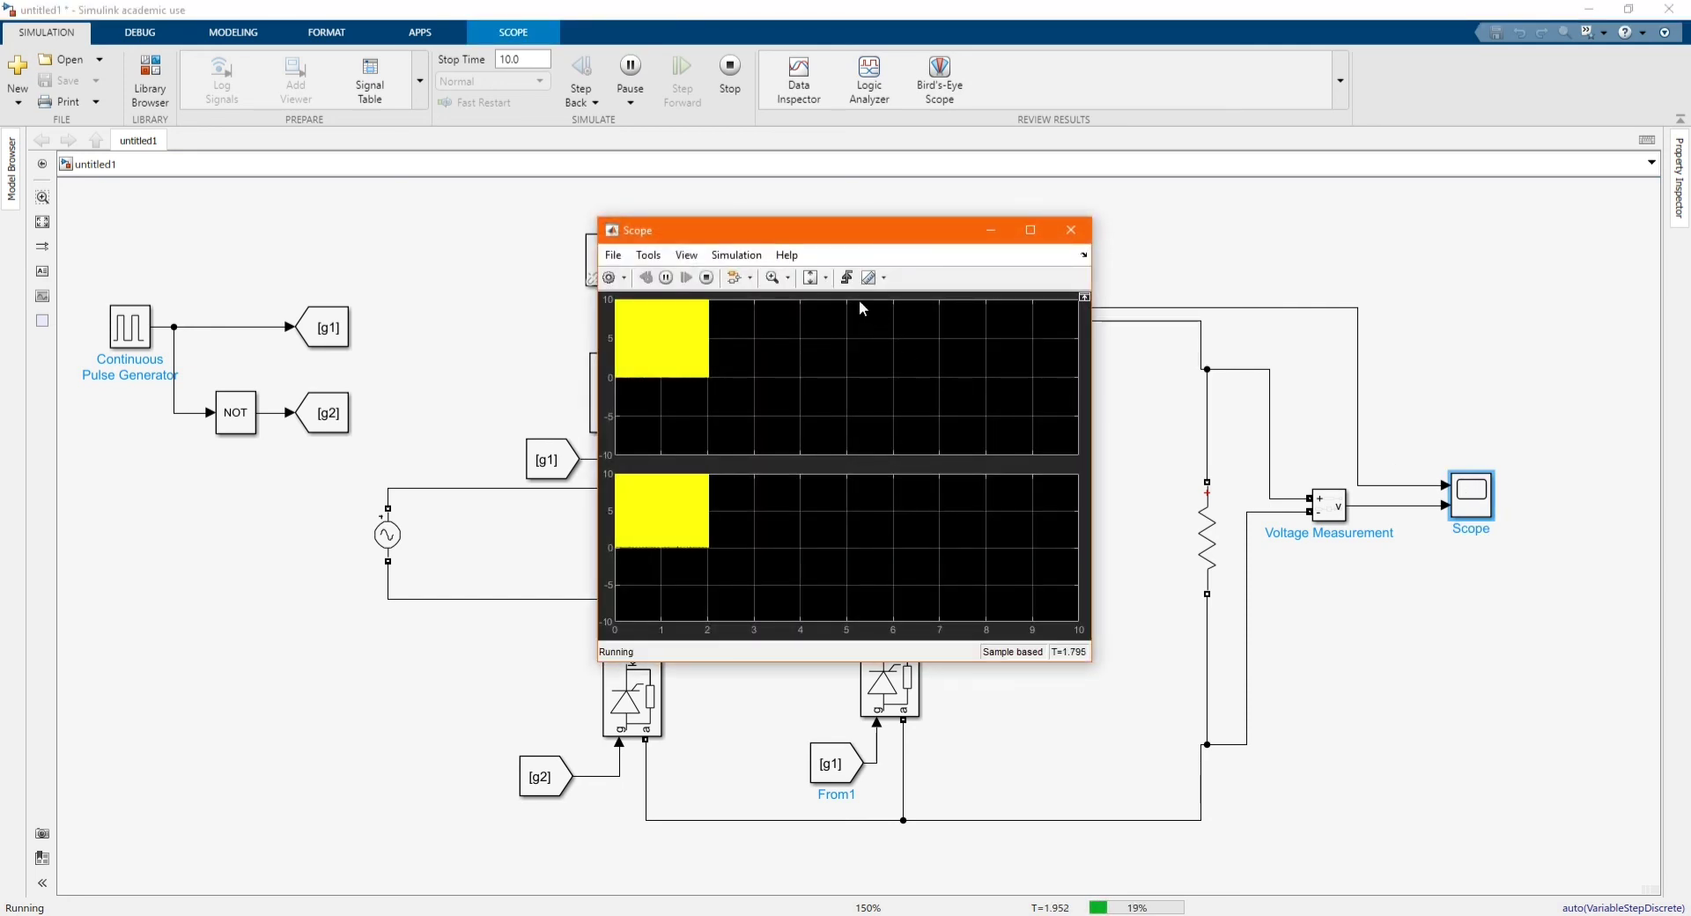
{"action": "left_click", "coordinate": [825, 278]}
{"action": "left_click", "coordinate": [814, 324]}
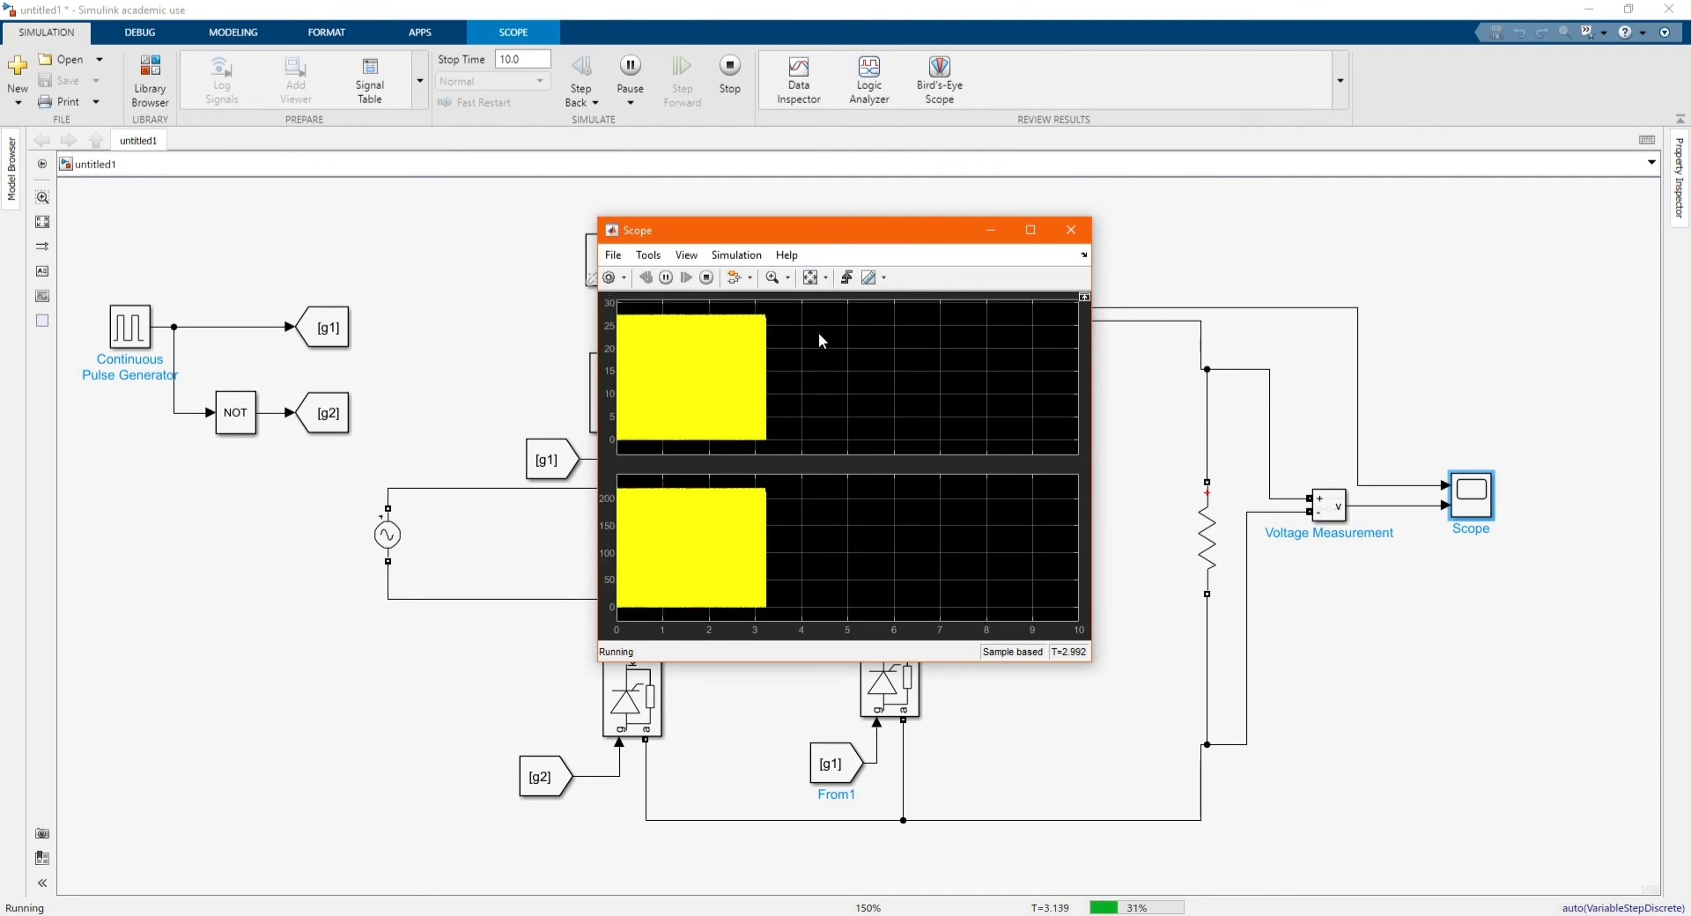
- Zoom in along the Scope's time axis to individual cycles of the current and voltage waveforms around 2.44 s
{"action": "left_click", "coordinate": [788, 279]}
{"action": "left_click", "coordinate": [776, 302]}
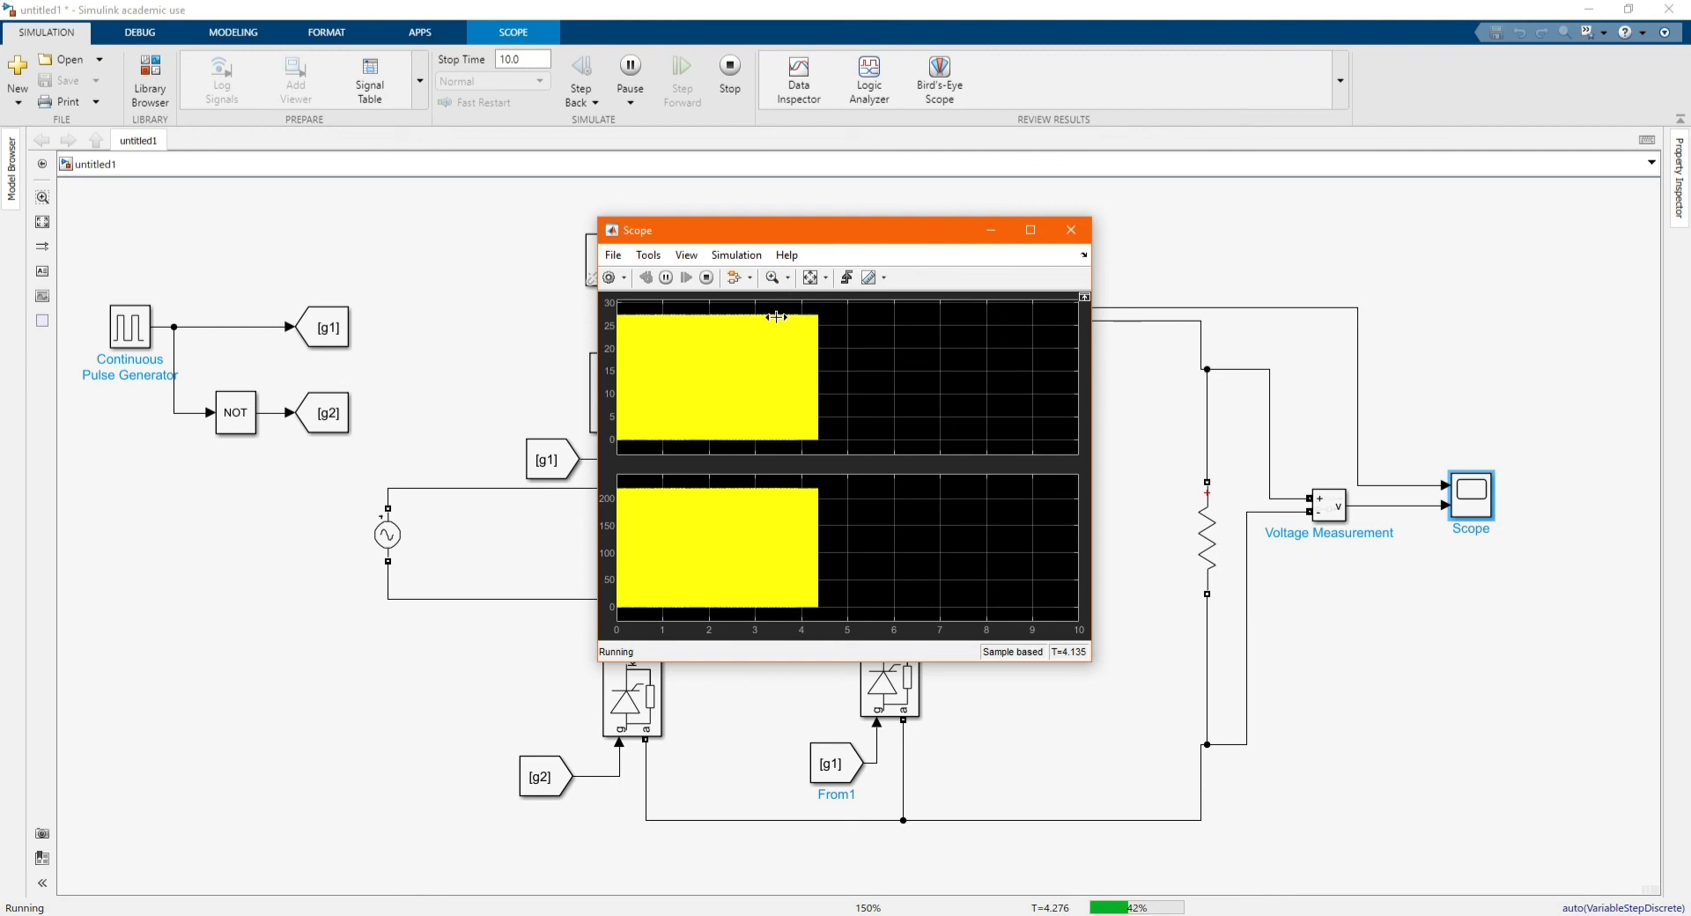
{"action": "left_click", "coordinate": [730, 529]}
{"action": "left_click", "coordinate": [763, 513]}
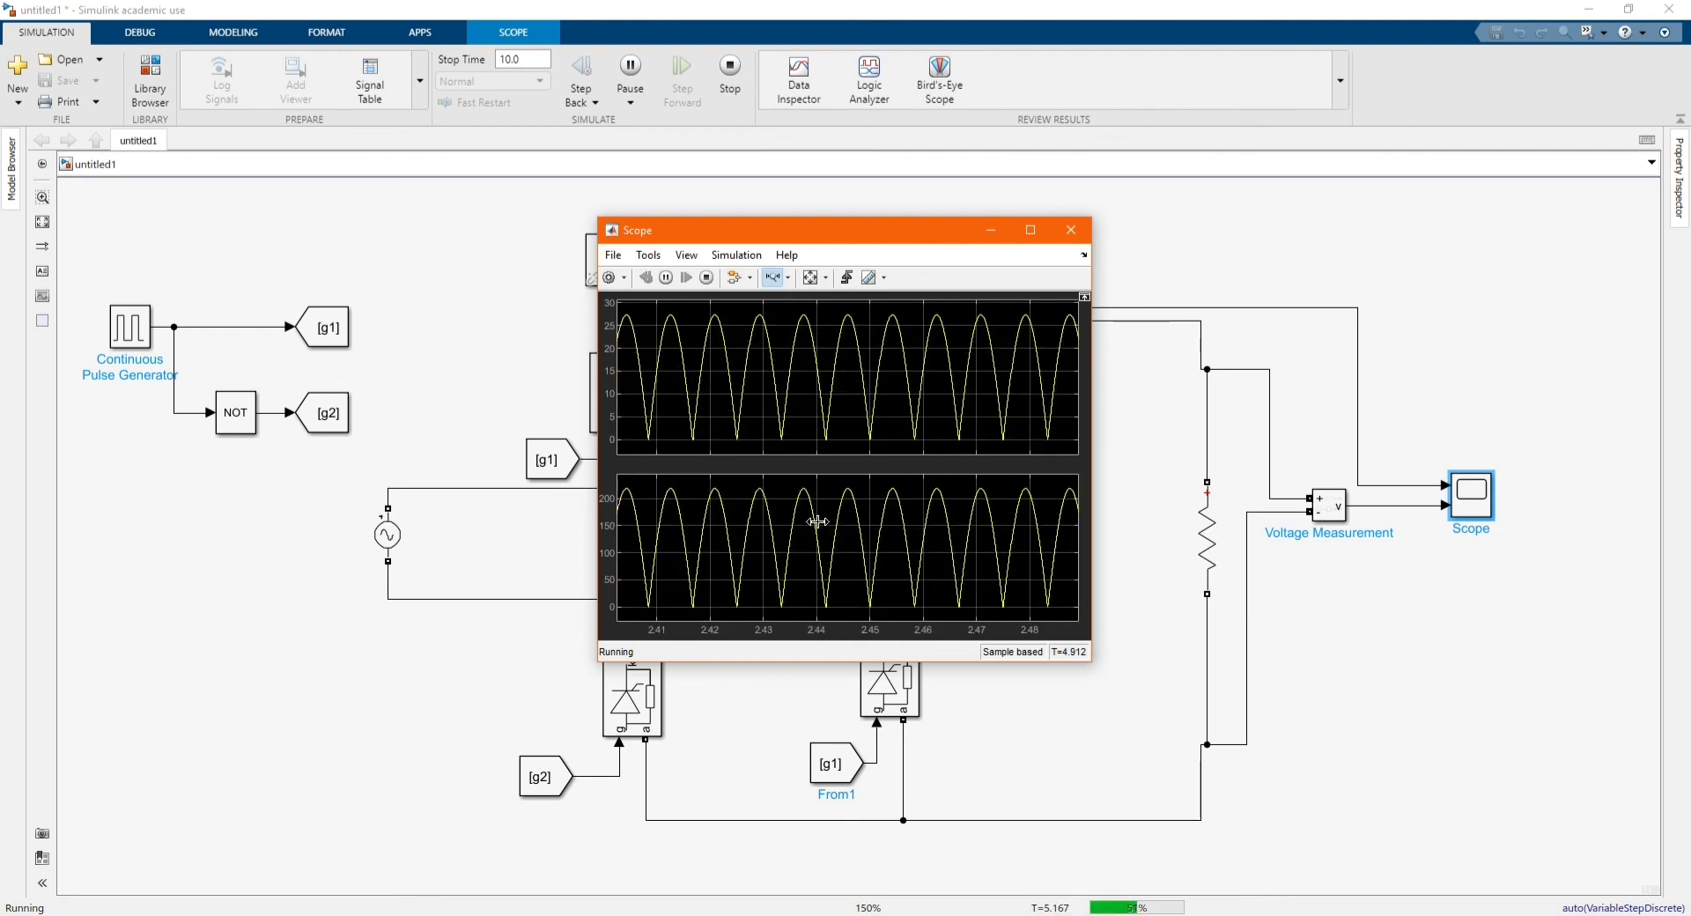